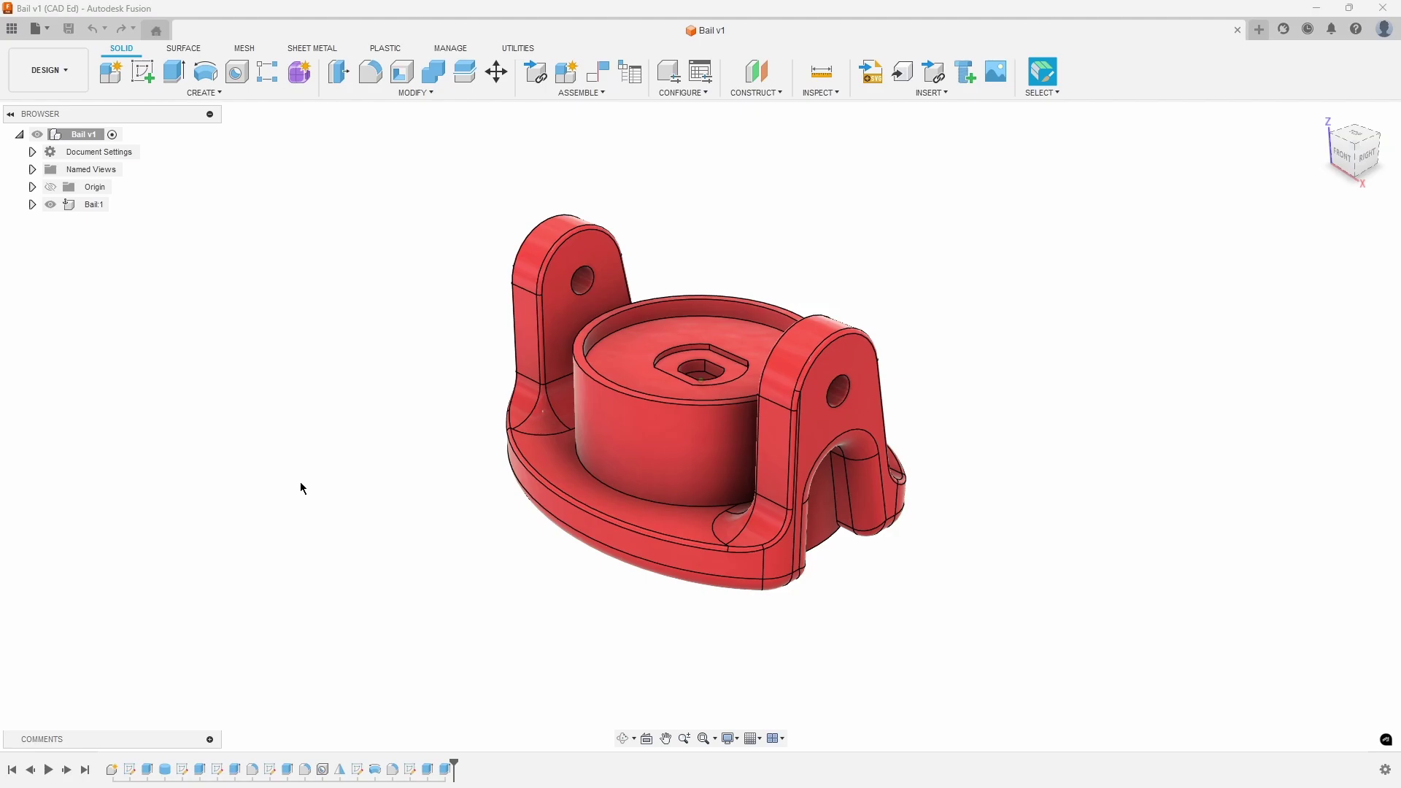
Upload the BailArms.iges file from the 3D_Assets folder to the Getting Started Series project.
{"action": "left_click", "coordinate": [11, 27]}
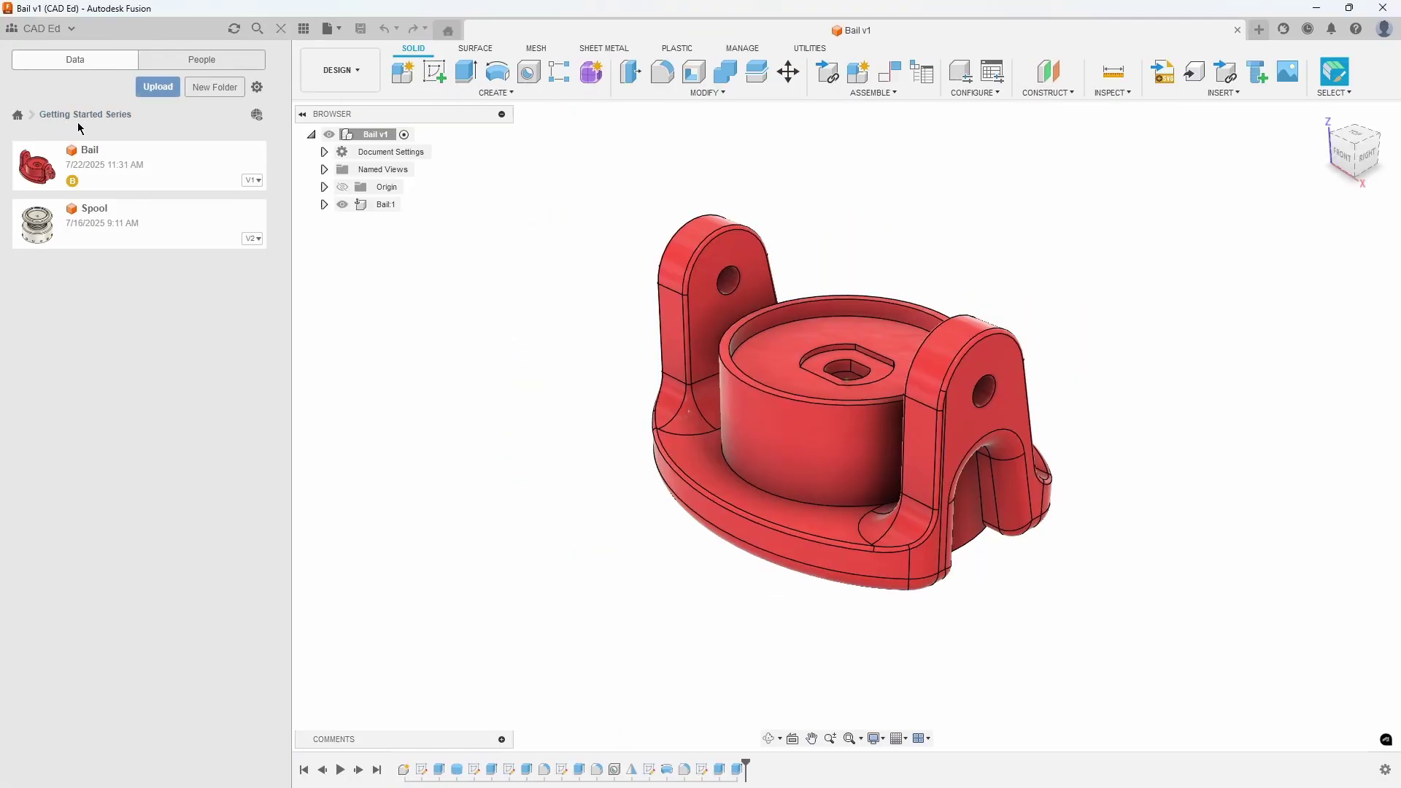
{"action": "left_click", "coordinate": [158, 86]}
{"action": "left_click_drag", "start_coordinate": [1400, 558], "coordinate": [803, 444]}
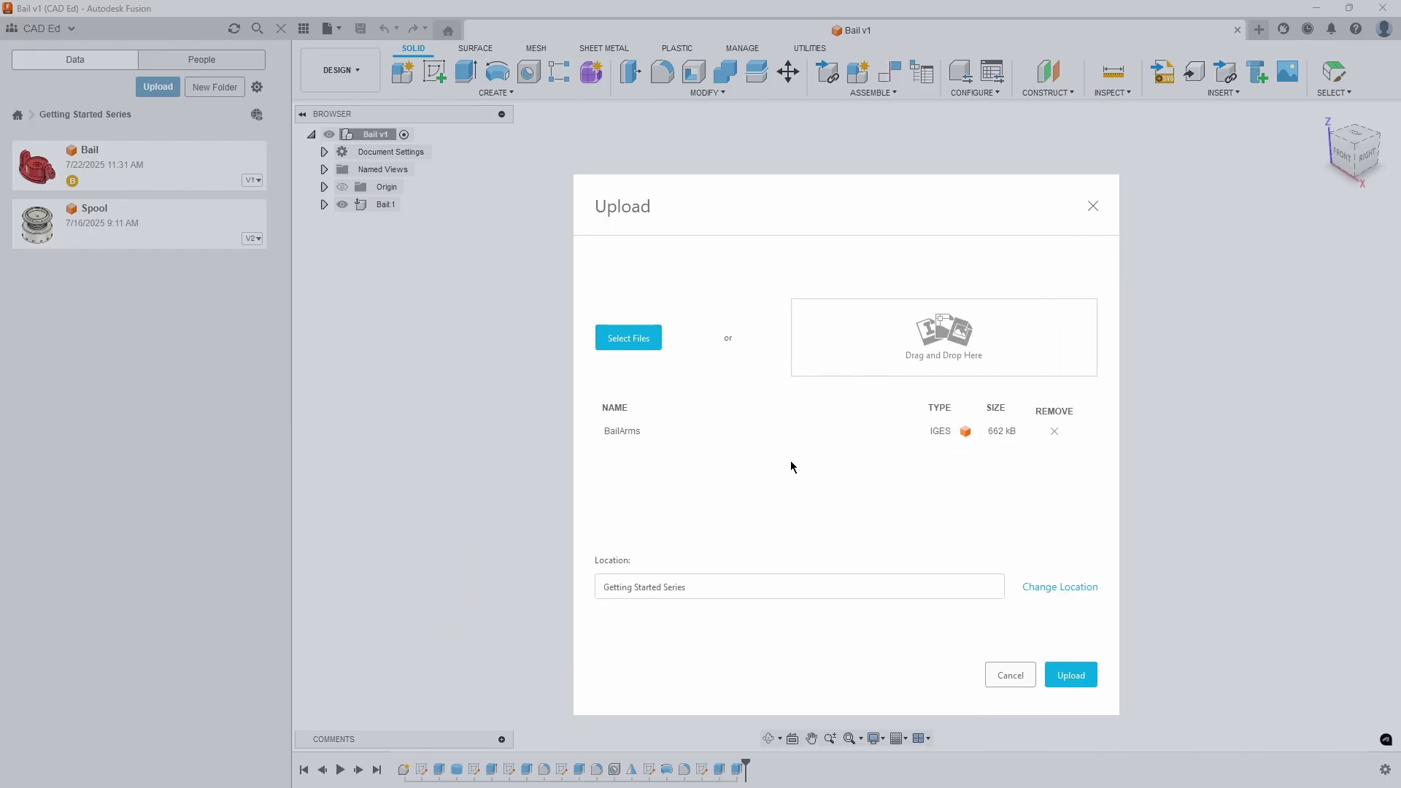
{"action": "left_click", "coordinate": [612, 343]}
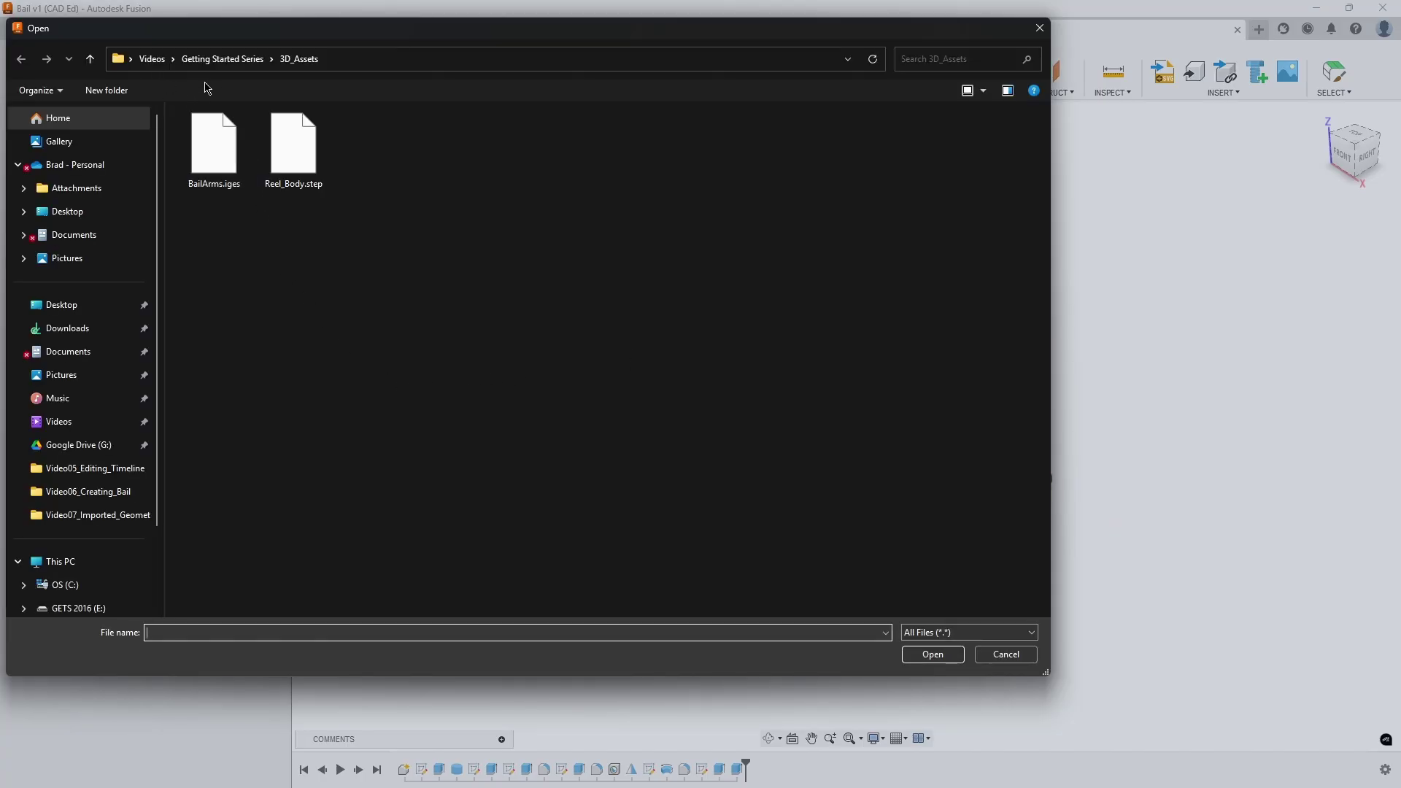
{"action": "left_click", "coordinate": [217, 146]}
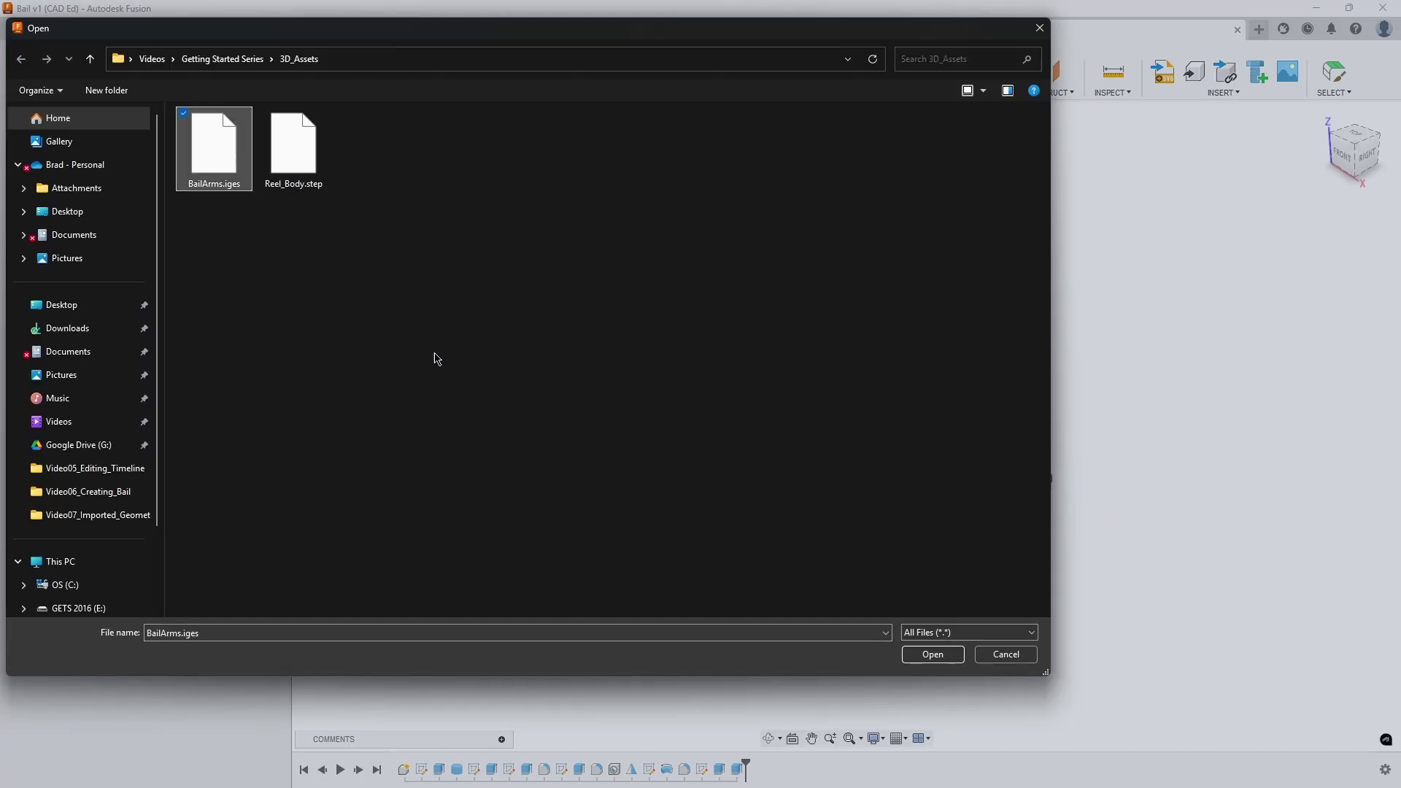
{"action": "left_click", "coordinate": [910, 655]}
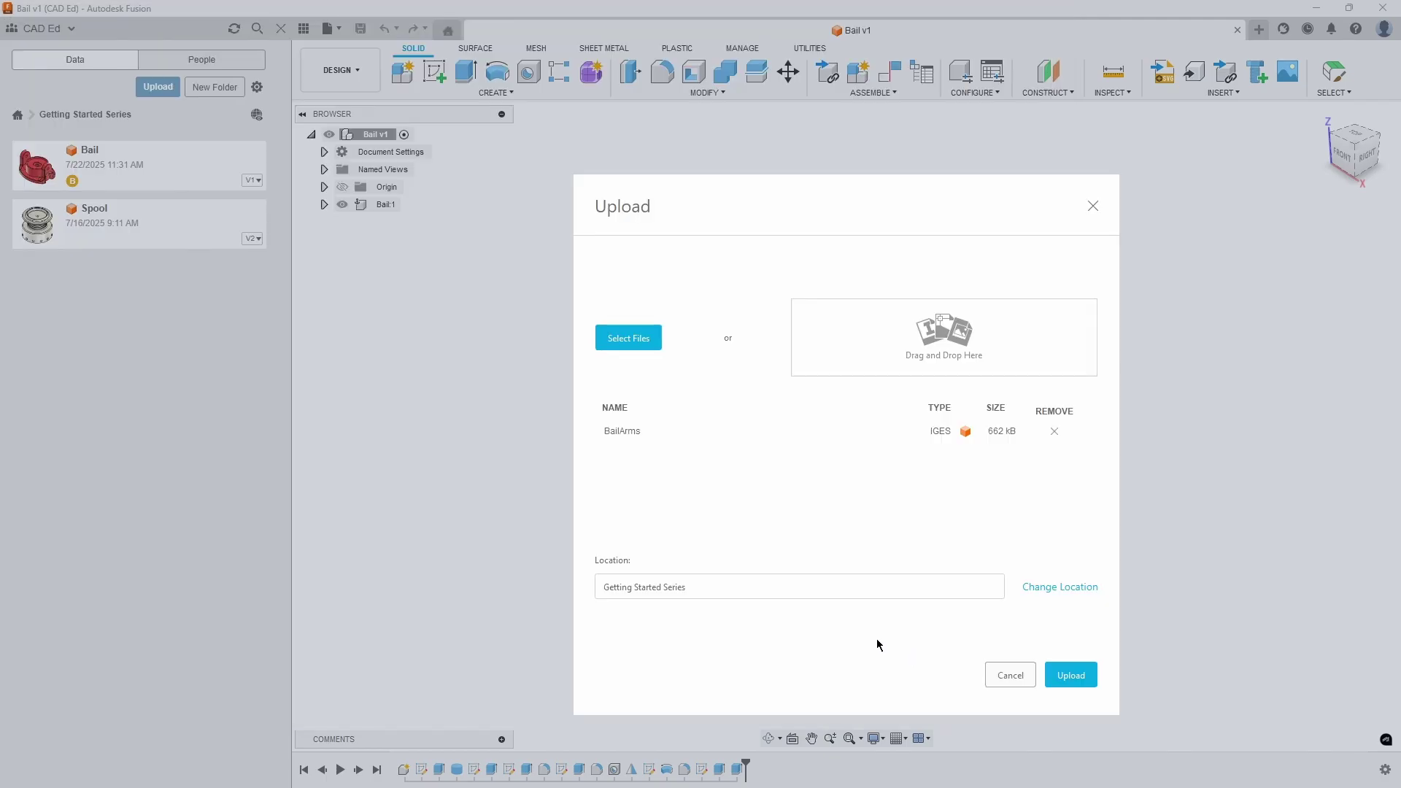
{"action": "left_click", "coordinate": [1070, 676]}
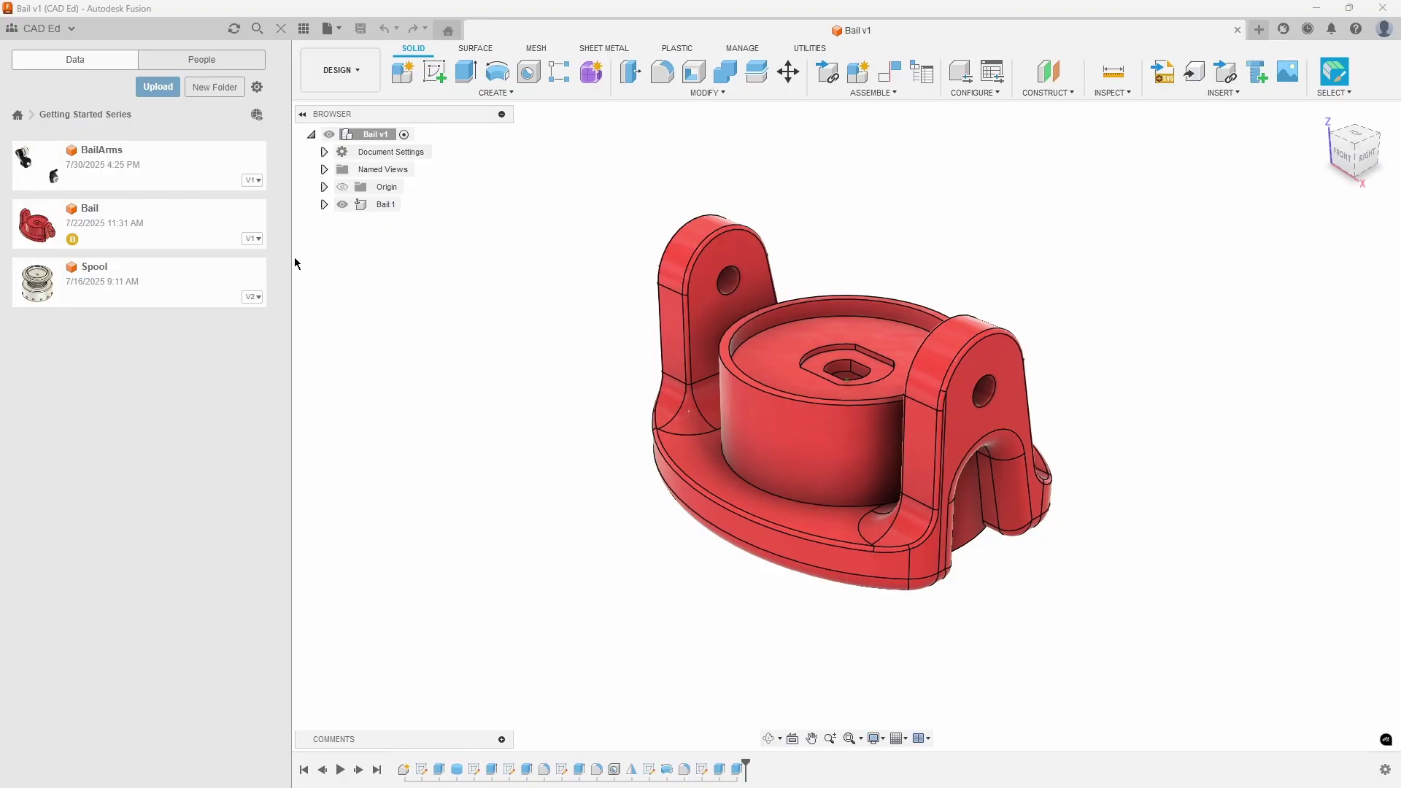
Upload the Reel_Body.step file from the 3D_Assets folder to the Getting Started Series project.
{"action": "left_click", "coordinate": [158, 87]}
{"action": "left_click", "coordinate": [482, 414]}
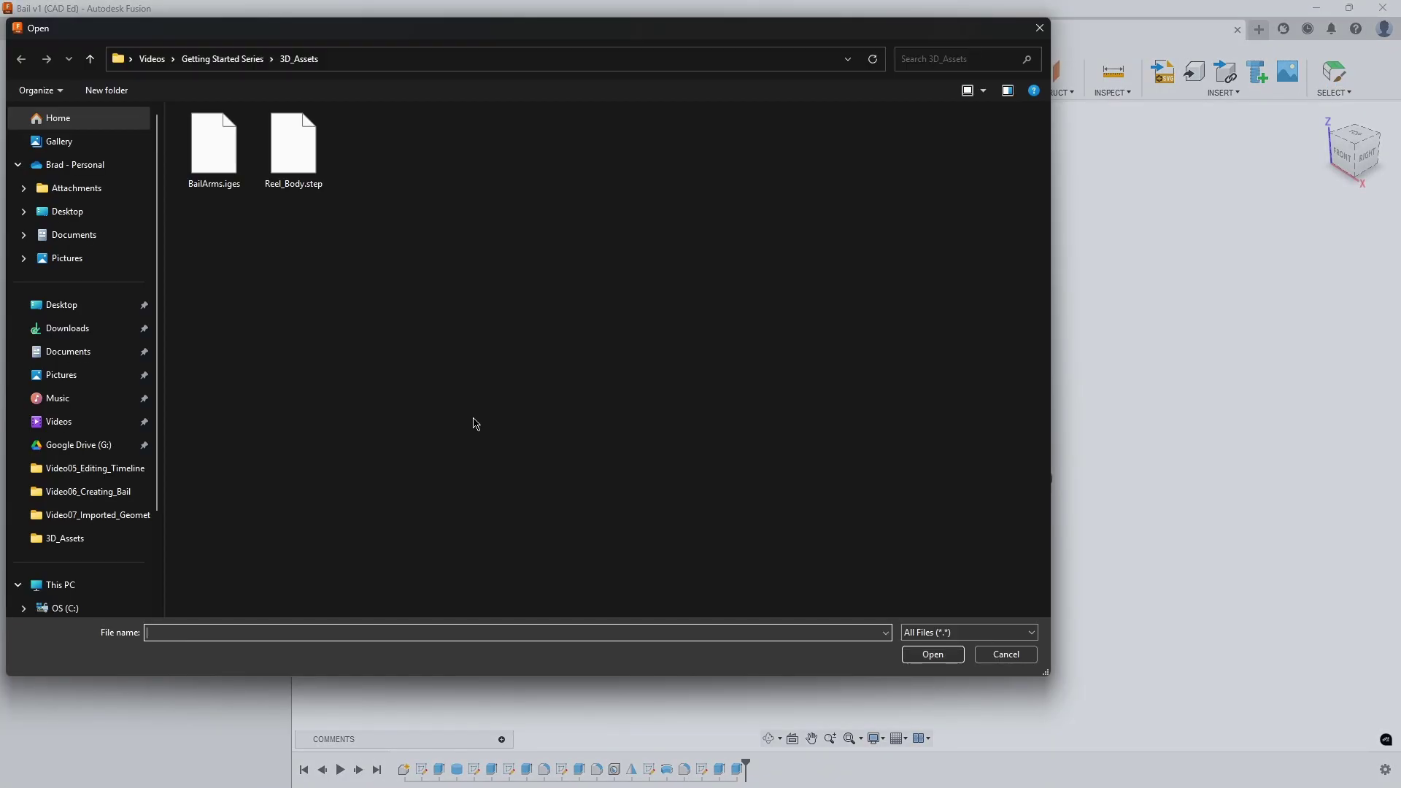
{"action": "left_click", "coordinate": [296, 162]}
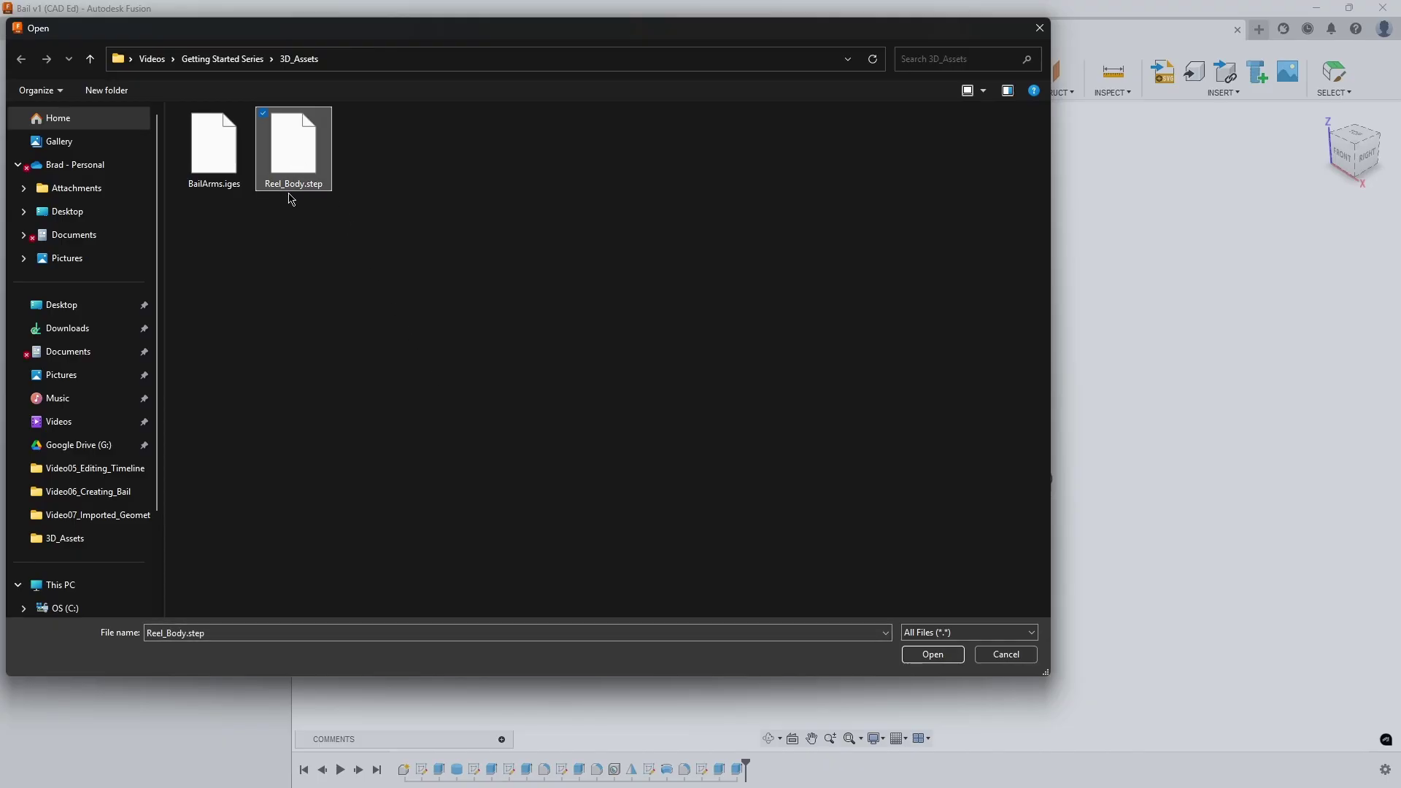
{"action": "left_click", "coordinate": [925, 653]}
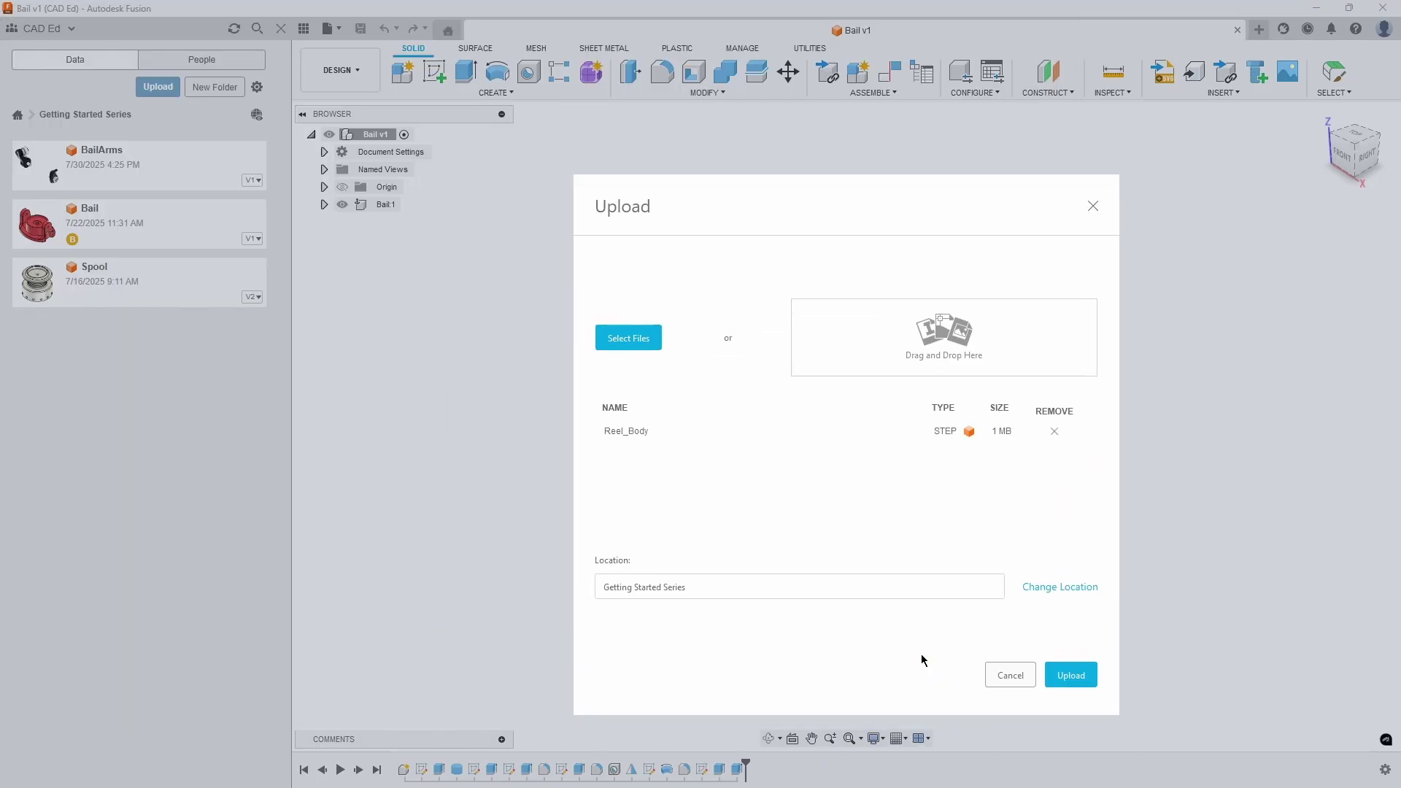
{"action": "left_click", "coordinate": [1059, 673]}
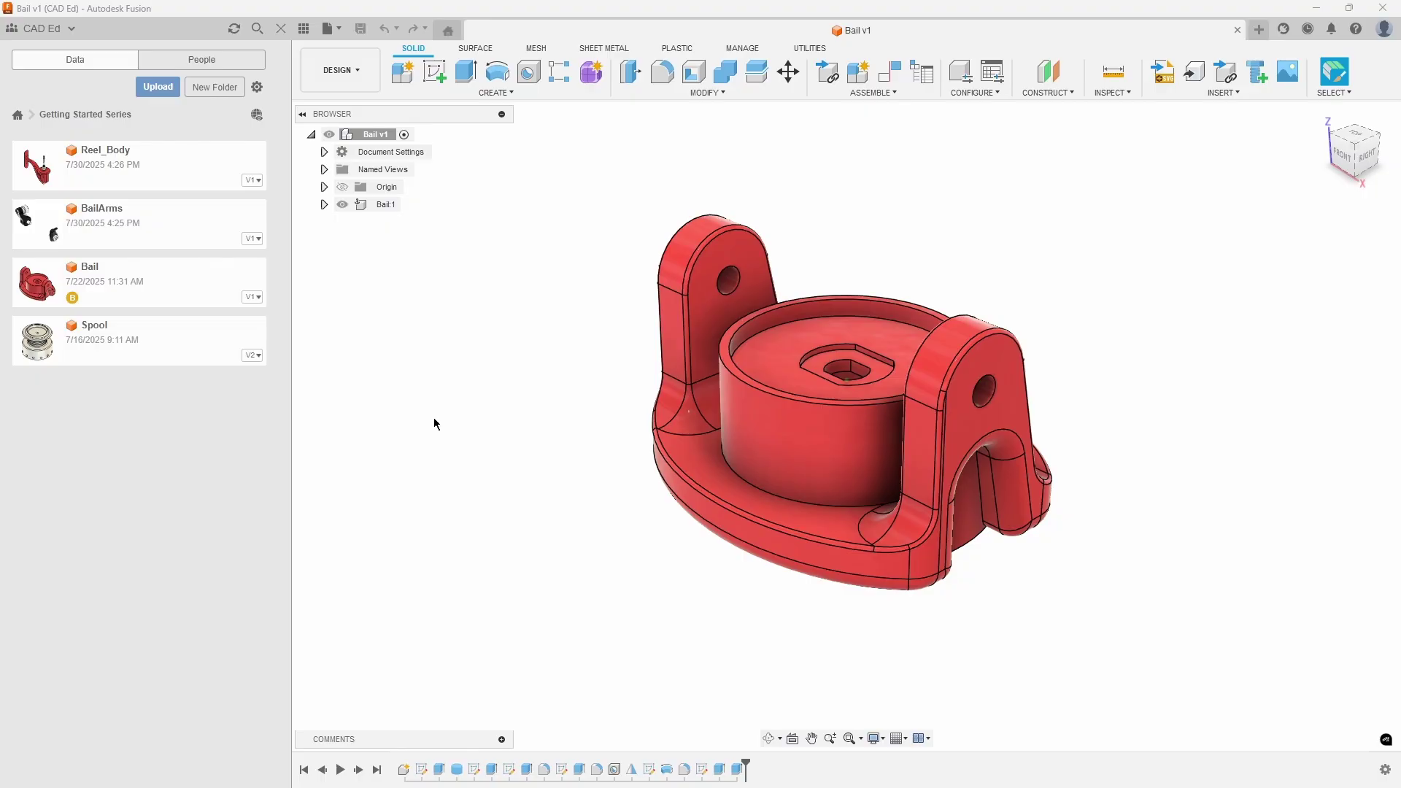
Insert BailArms into the current Bail design, accepting its default initial position.
{"action": "right_click", "coordinate": [152, 232]}
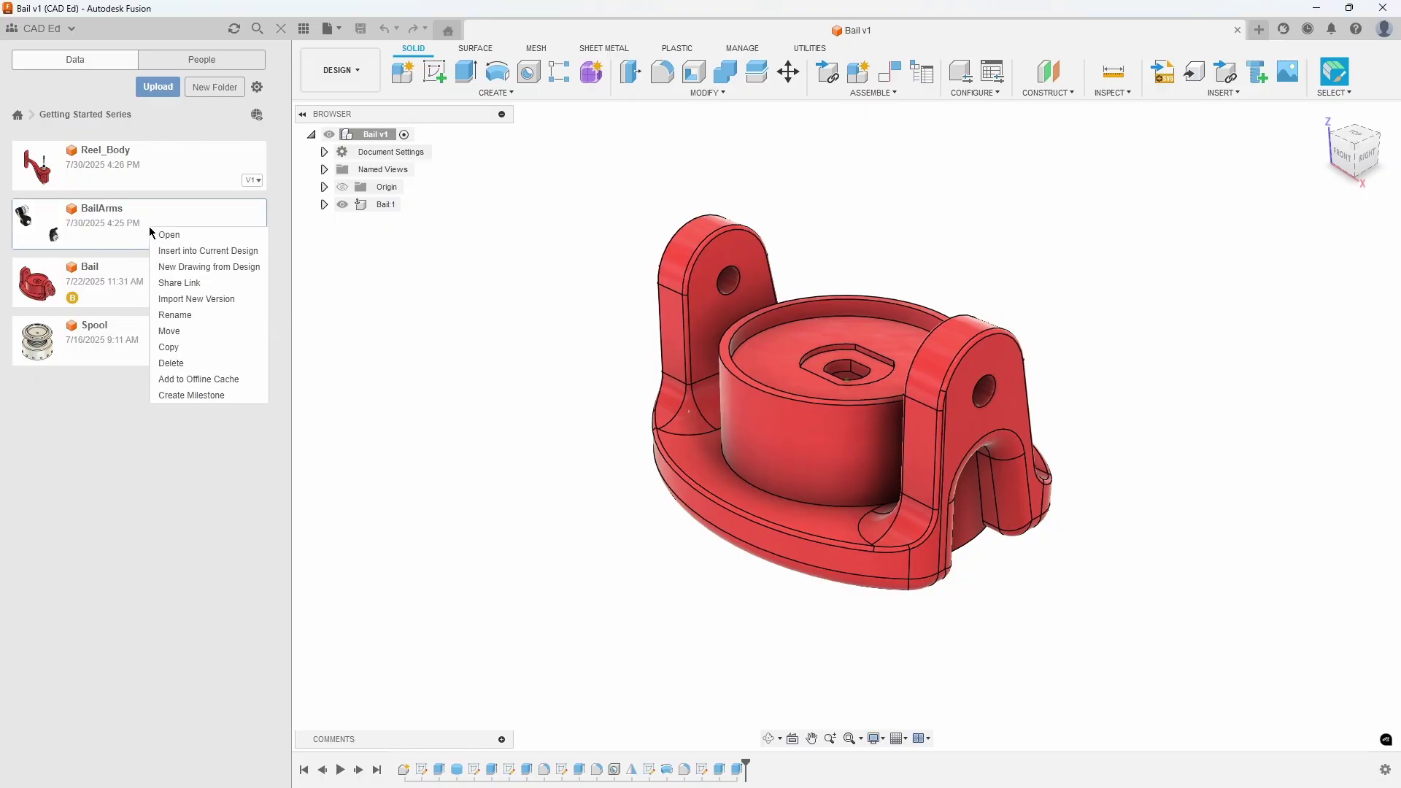
{"action": "left_click", "coordinate": [189, 252]}
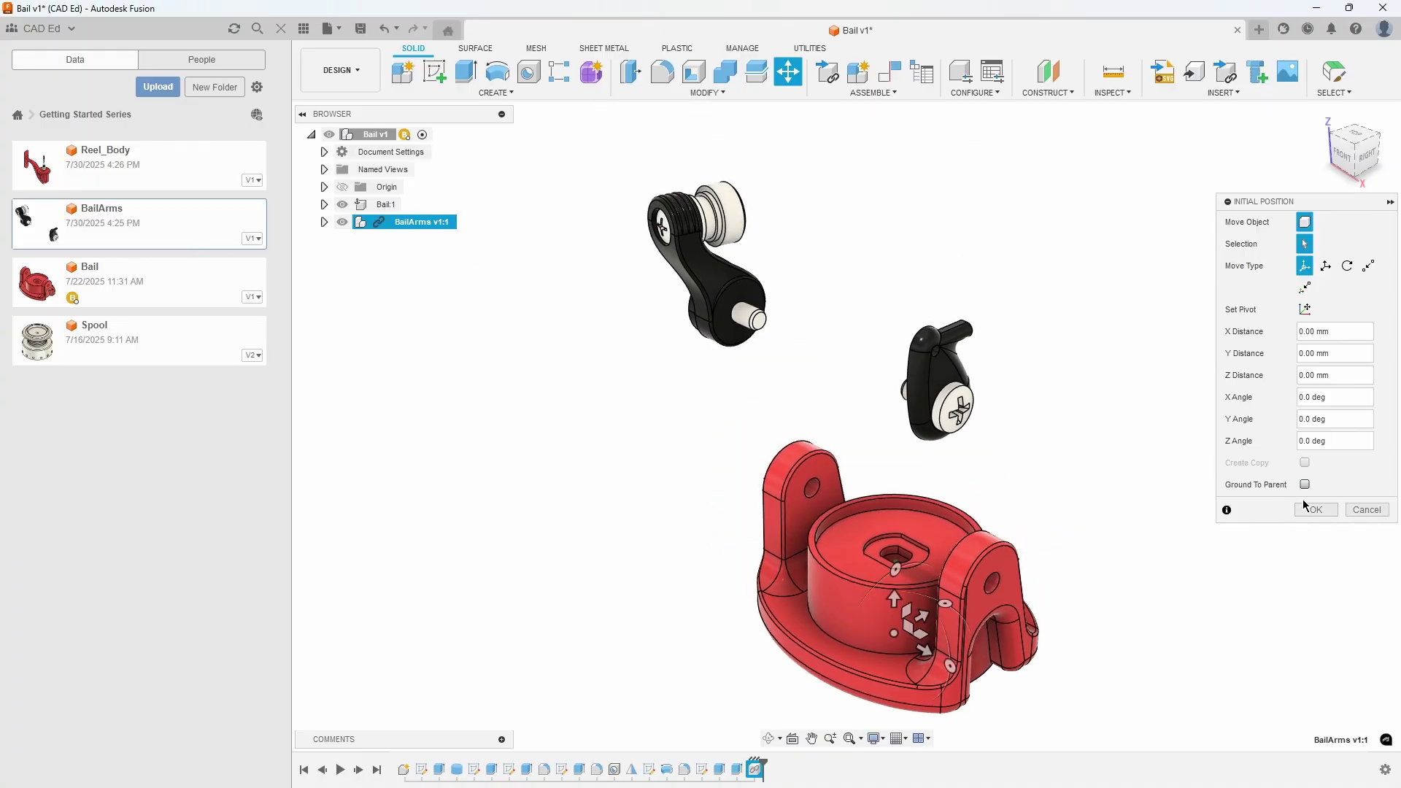
{"action": "left_click", "coordinate": [1311, 512]}
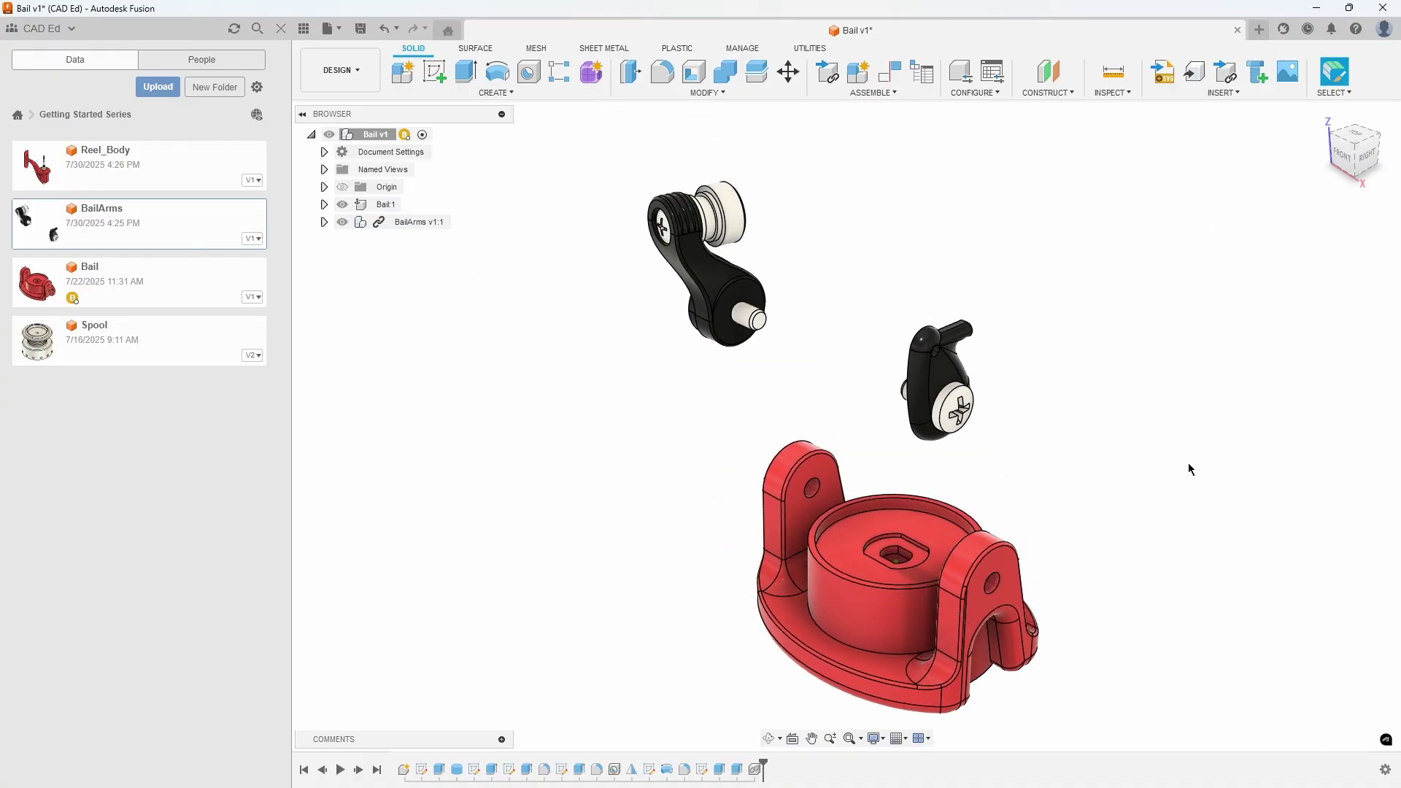
Test-move the small bail arm and the larger arm's lower screw separately, and revert their positions.
{"action": "left_click_drag", "start_coordinate": [944, 380], "coordinate": [834, 371]}
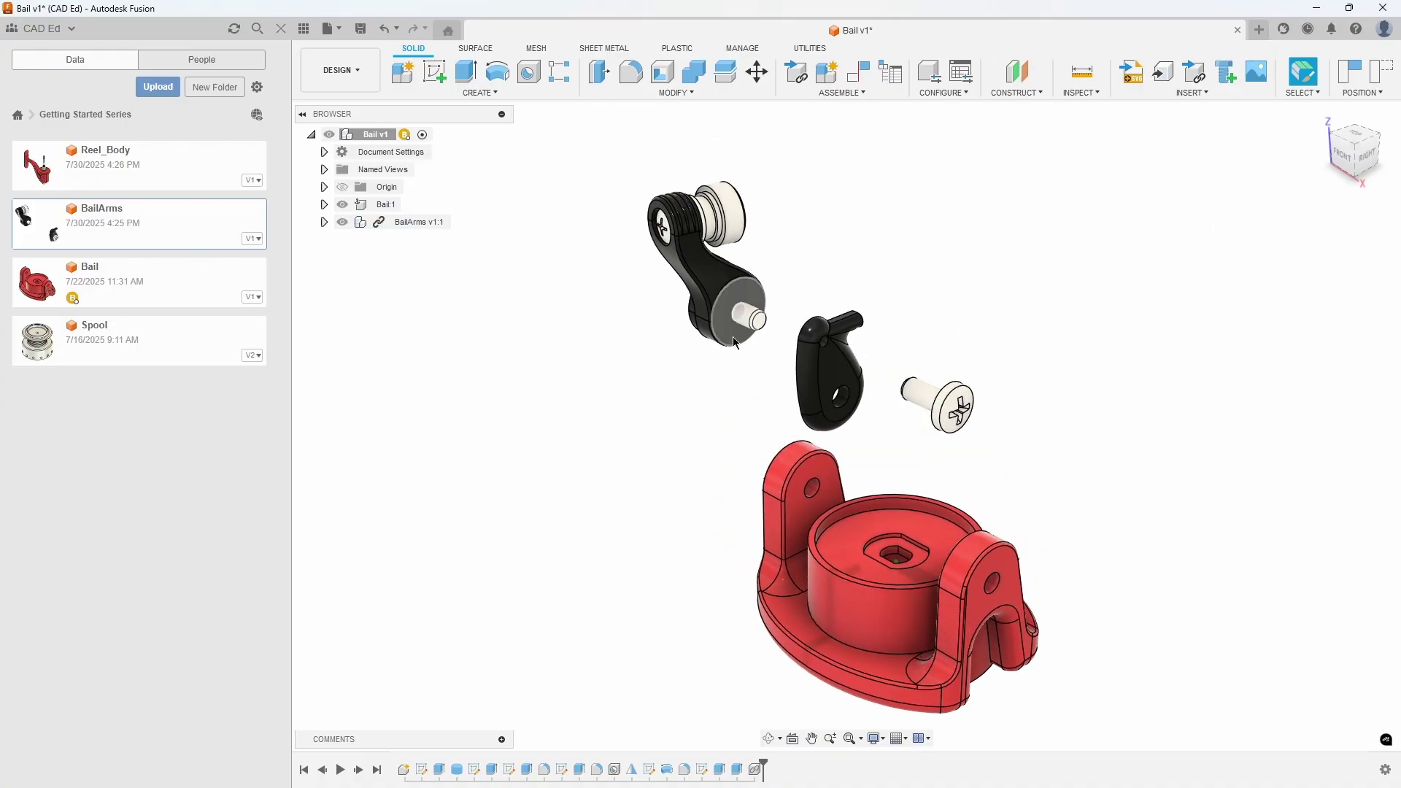
{"action": "left_click_drag", "start_coordinate": [745, 325], "coordinate": [818, 290]}
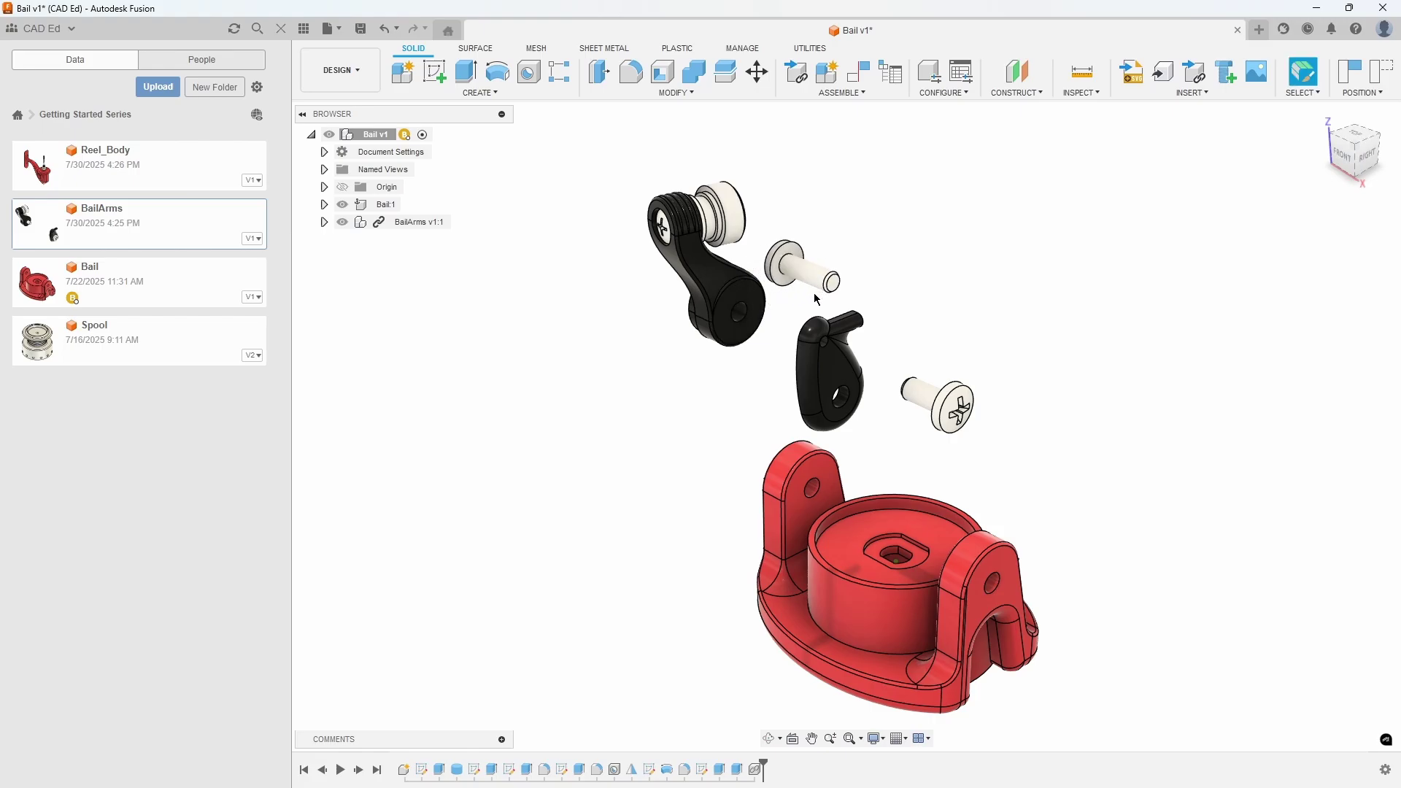
{"action": "left_click", "coordinate": [1386, 82]}
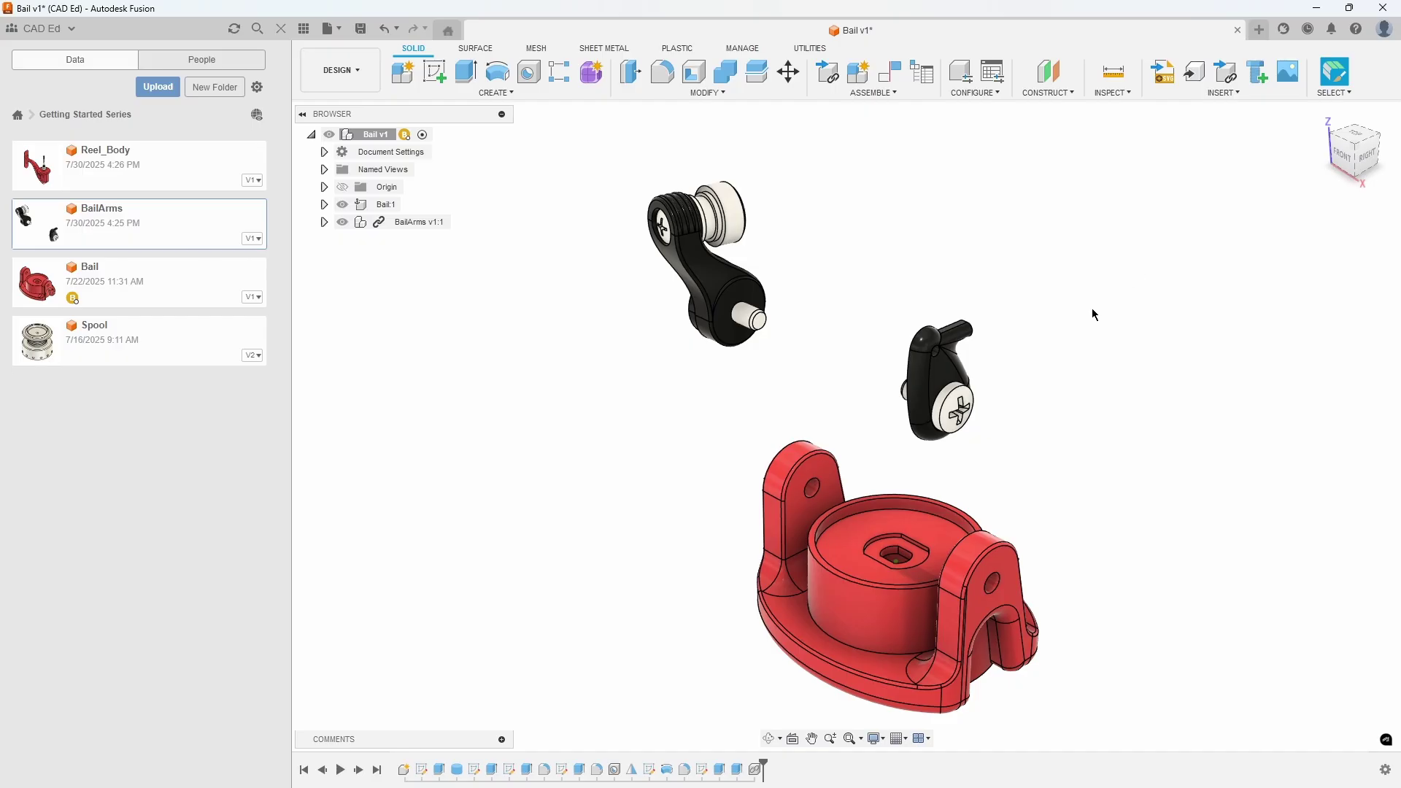
Create a rigid group from the BailArms assembly including its child components, and test-move it before reverting the position.
{"action": "left_click", "coordinate": [873, 93]}
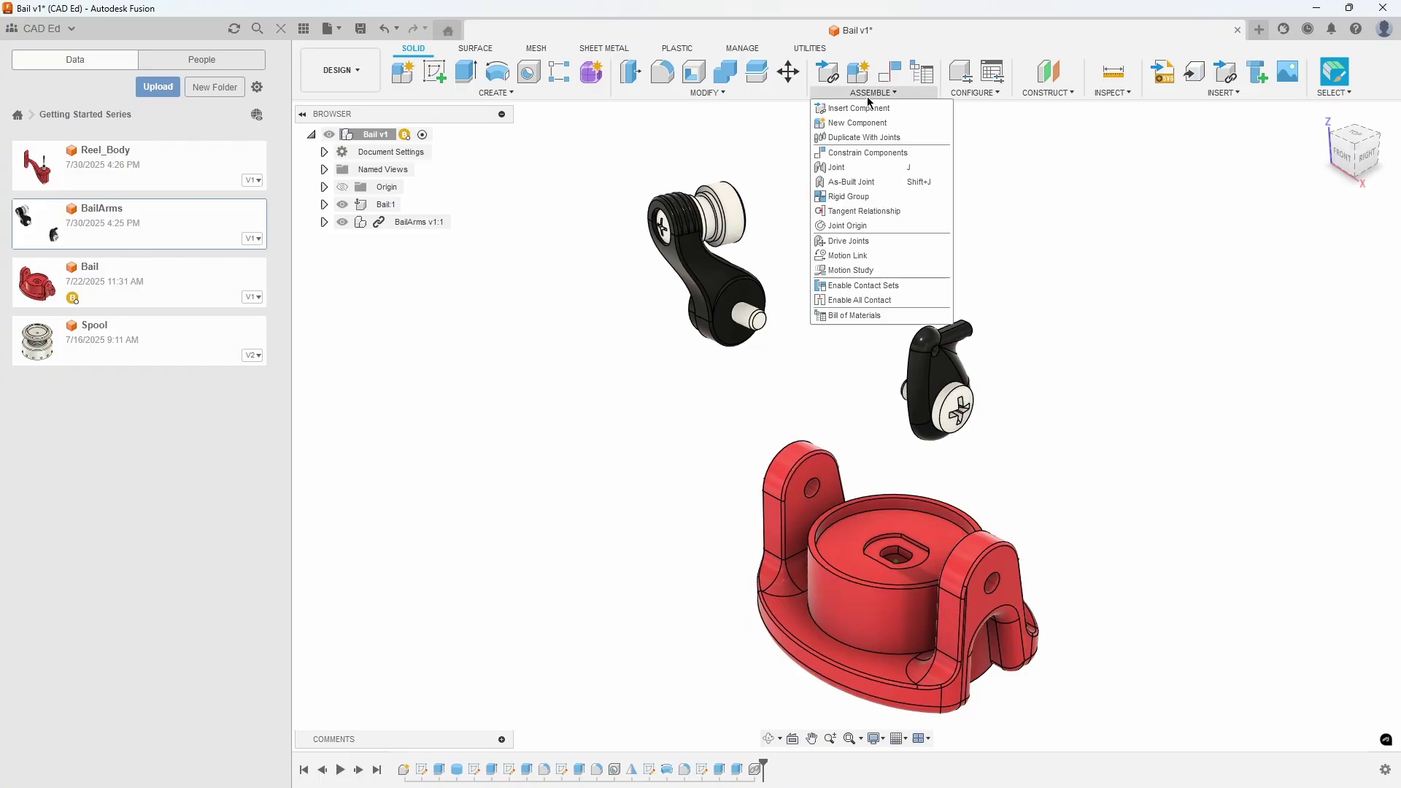
{"action": "left_click", "coordinate": [851, 198]}
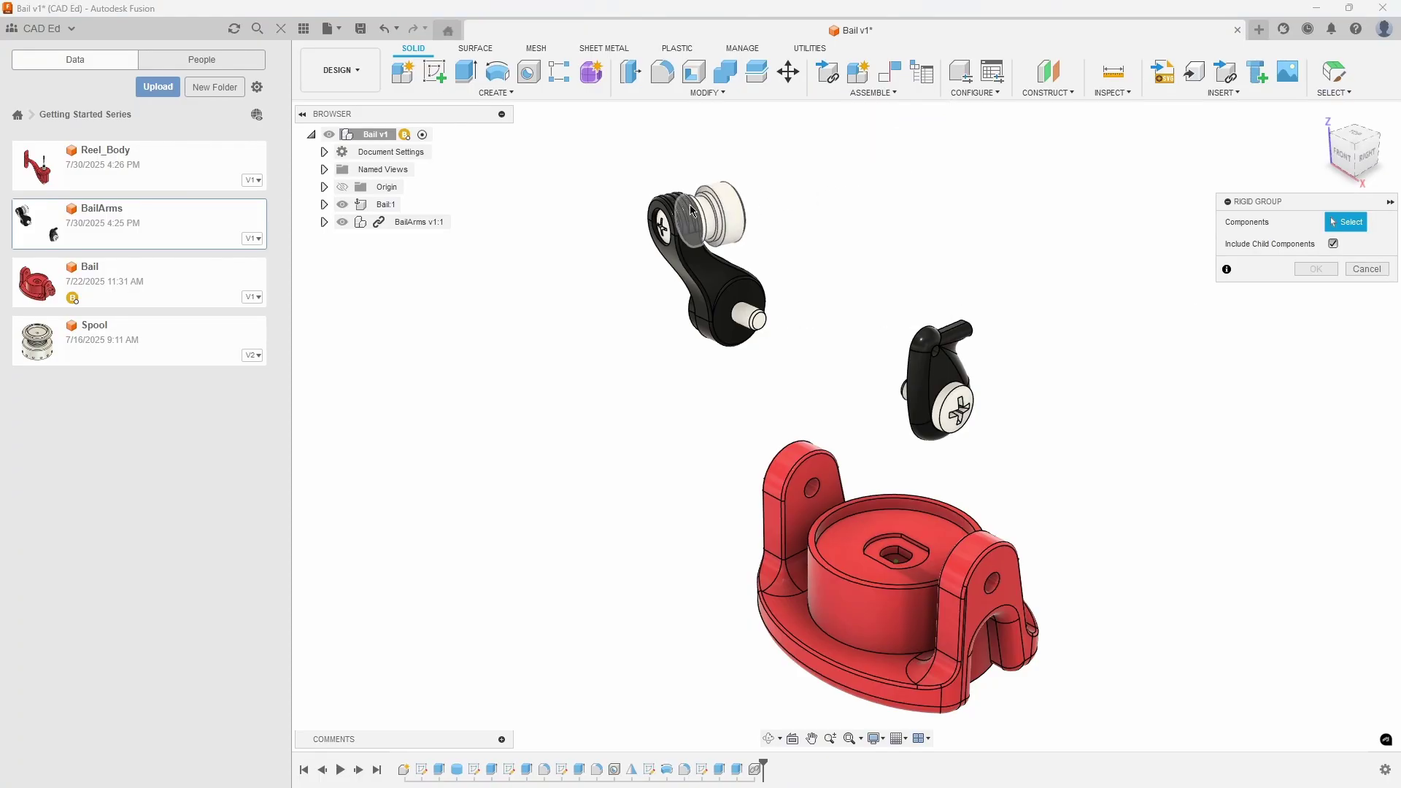
{"action": "left_click", "coordinate": [718, 221]}
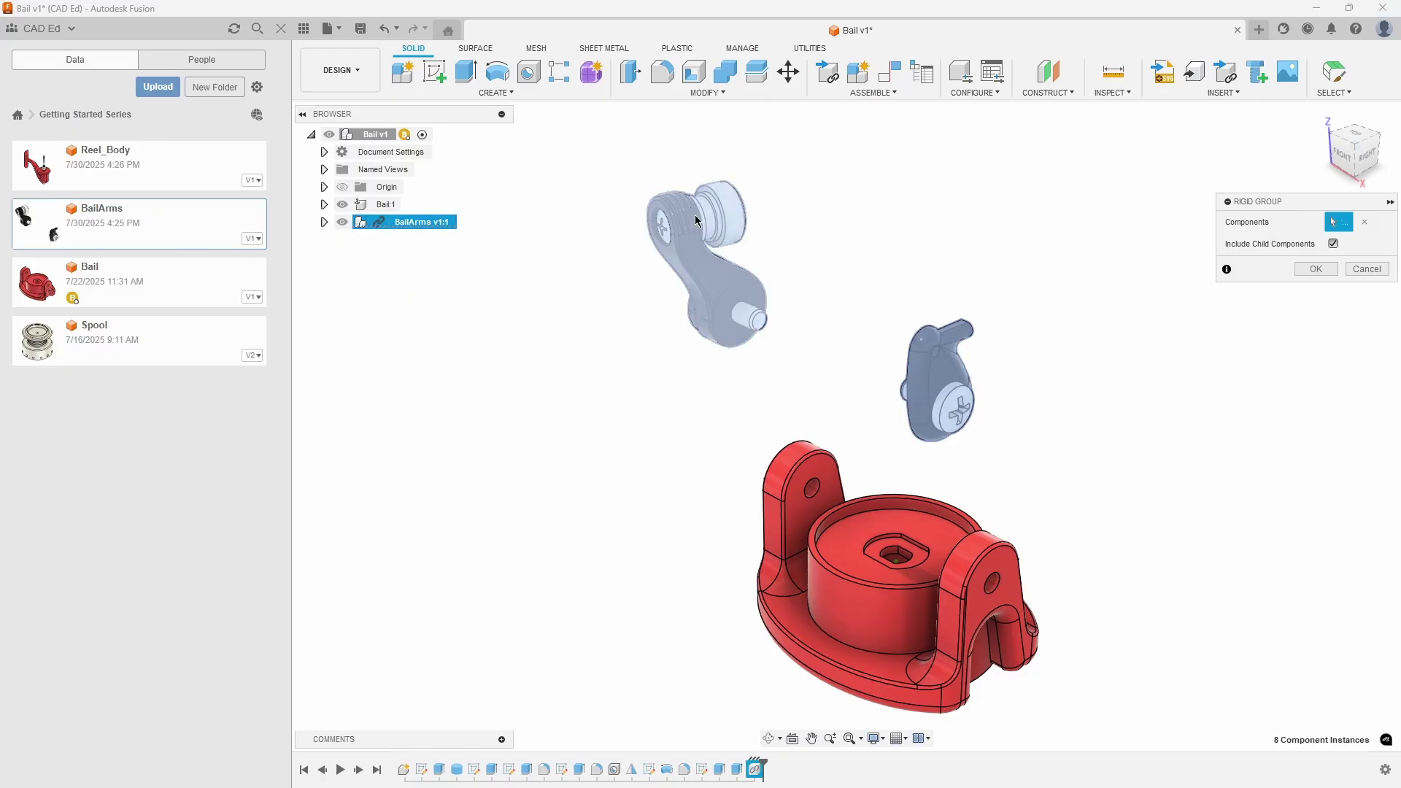
{"action": "left_click", "coordinate": [1306, 268]}
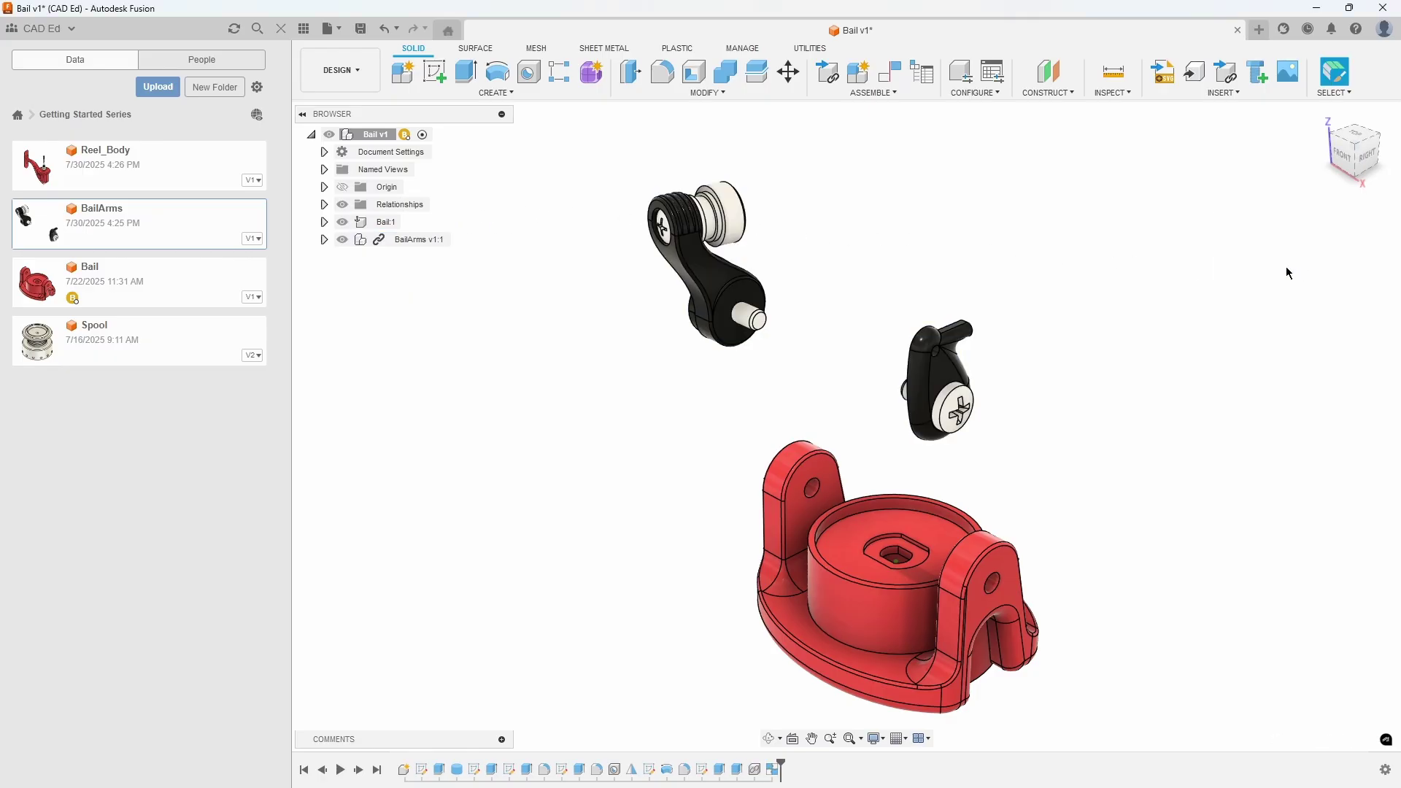
{"action": "left_click_drag", "start_coordinate": [941, 368], "coordinate": [908, 337]}
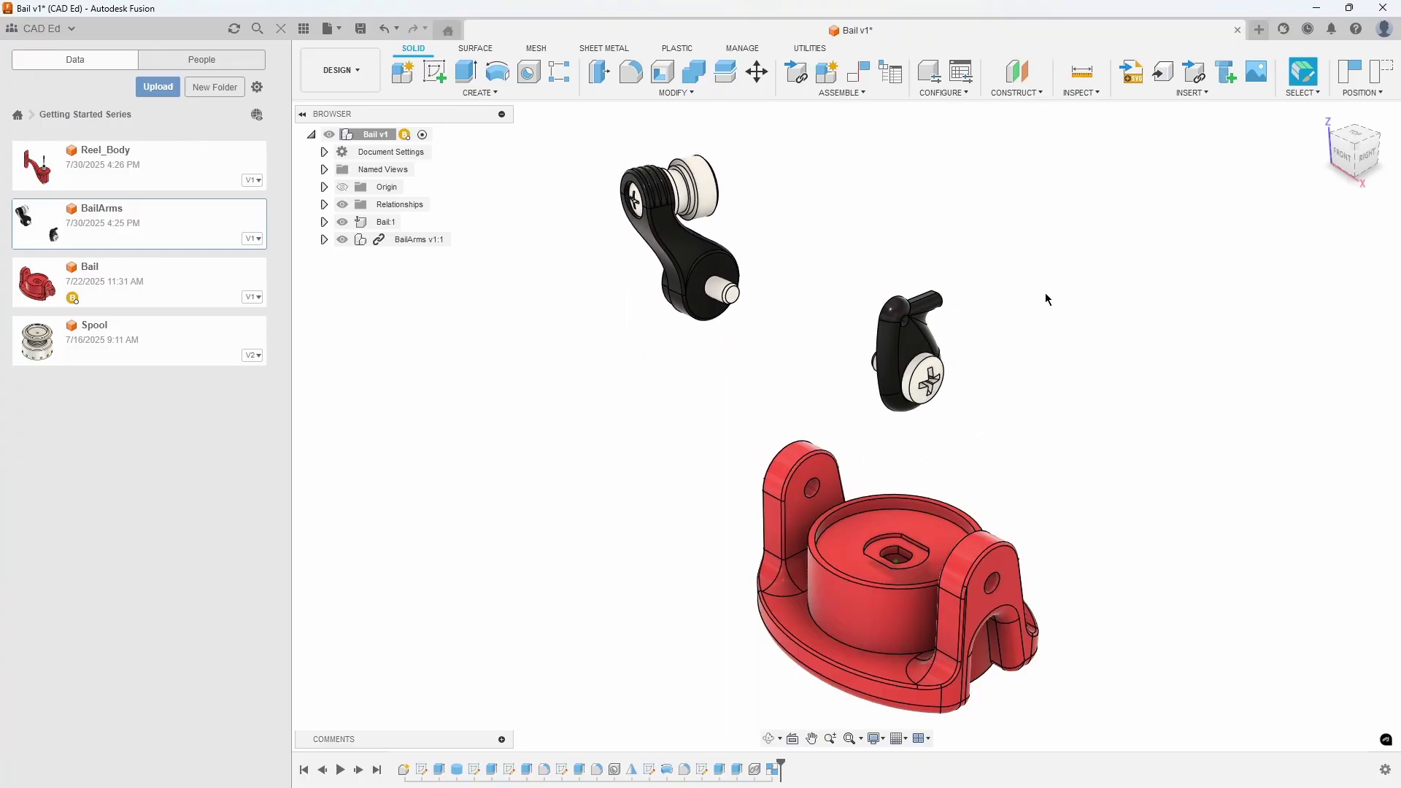
{"action": "left_click", "coordinate": [1383, 77]}
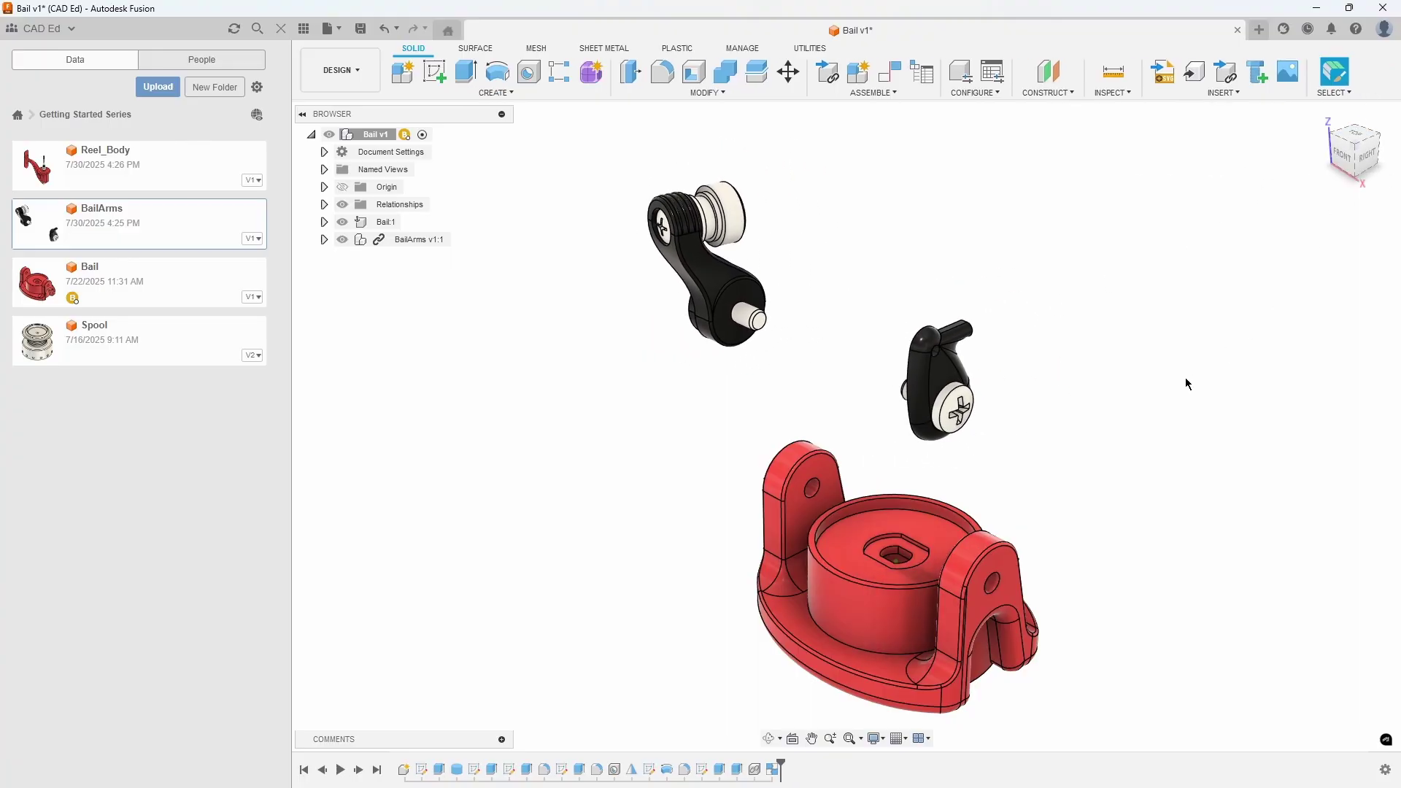
Constrain the BailArms to the bail by aligning the larger arm's circular edge with the matching post's hole.
{"action": "left_click", "coordinate": [305, 29]}
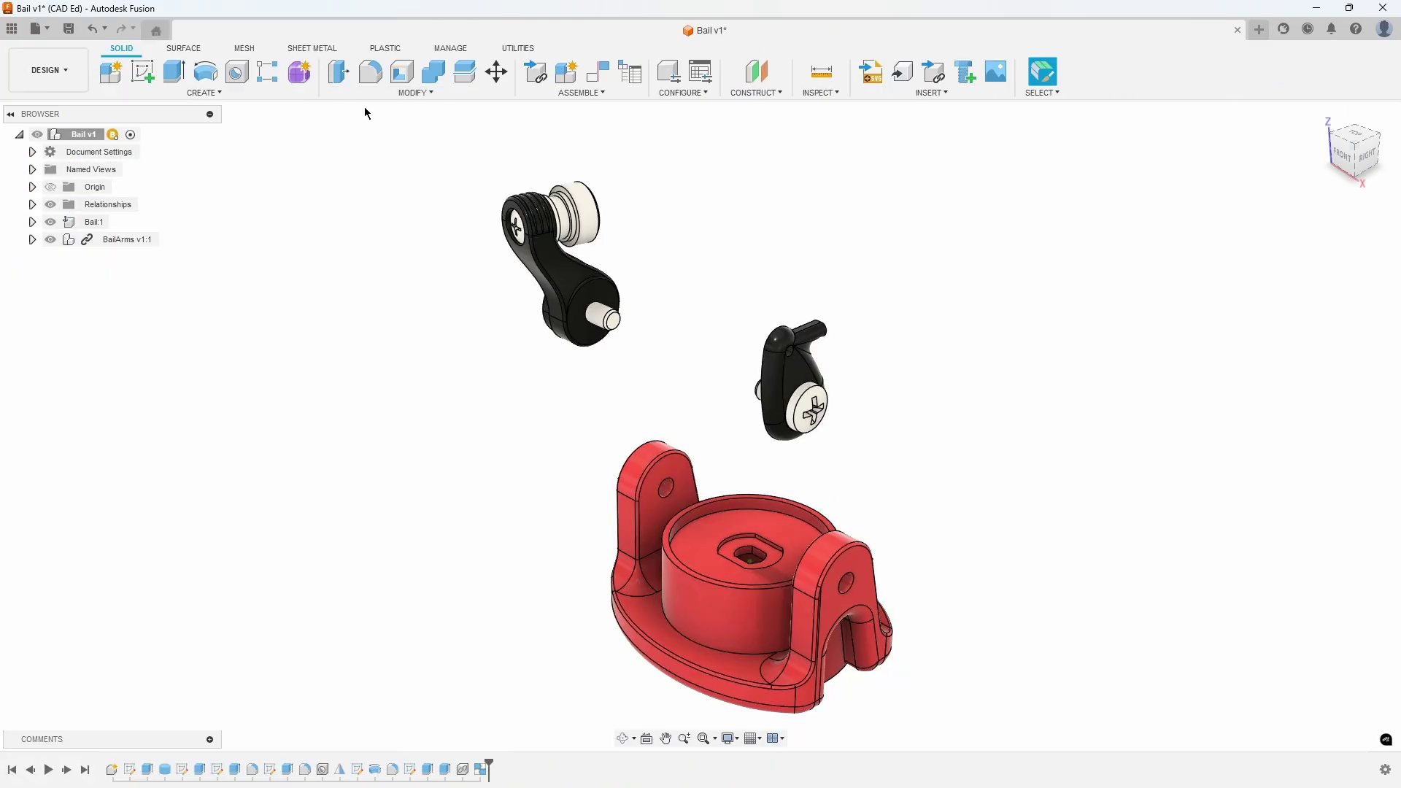
{"action": "left_click", "coordinate": [573, 93]}
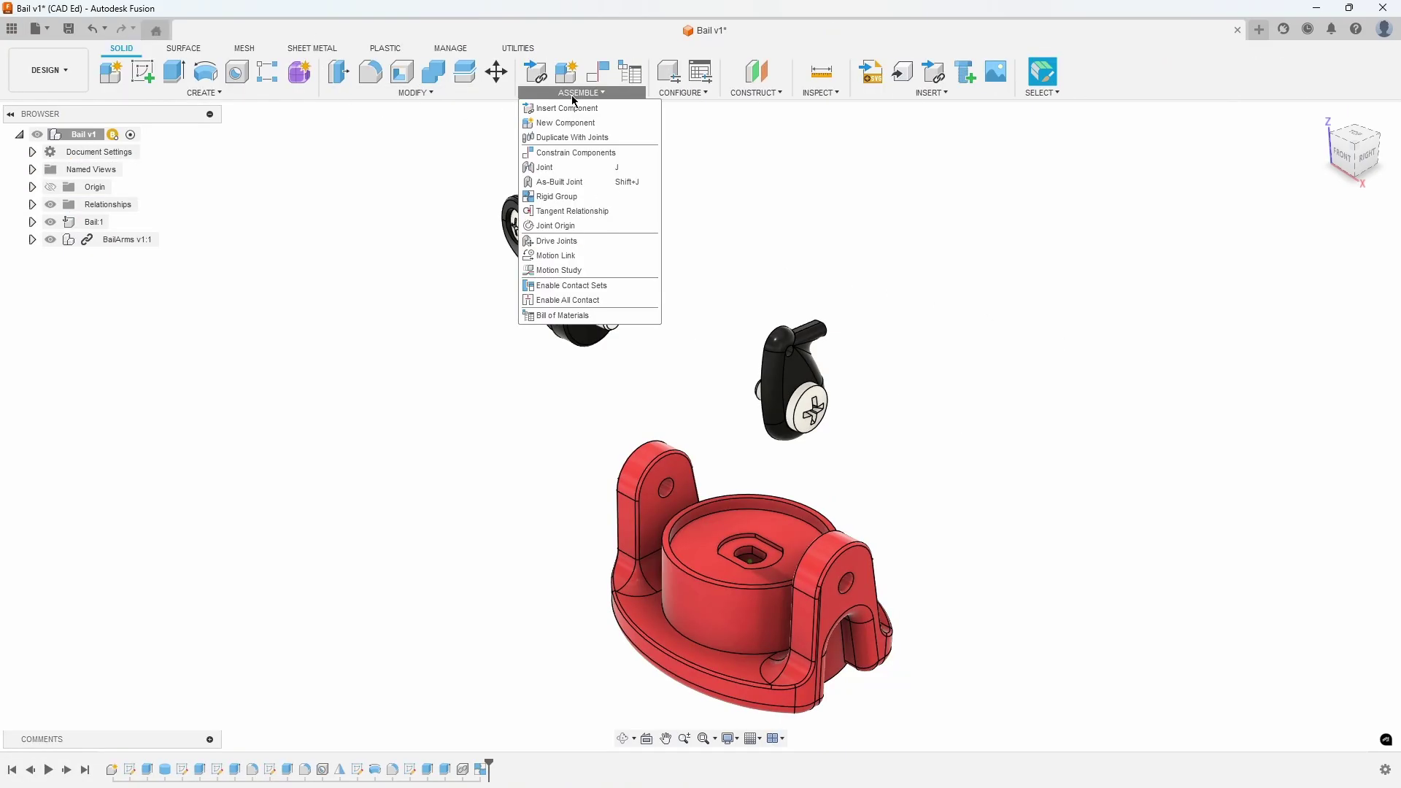
{"action": "left_click", "coordinate": [623, 159]}
{"action": "scroll", "coordinate": [611, 314], "scroll_direction": "up", "scroll_amount": 4}
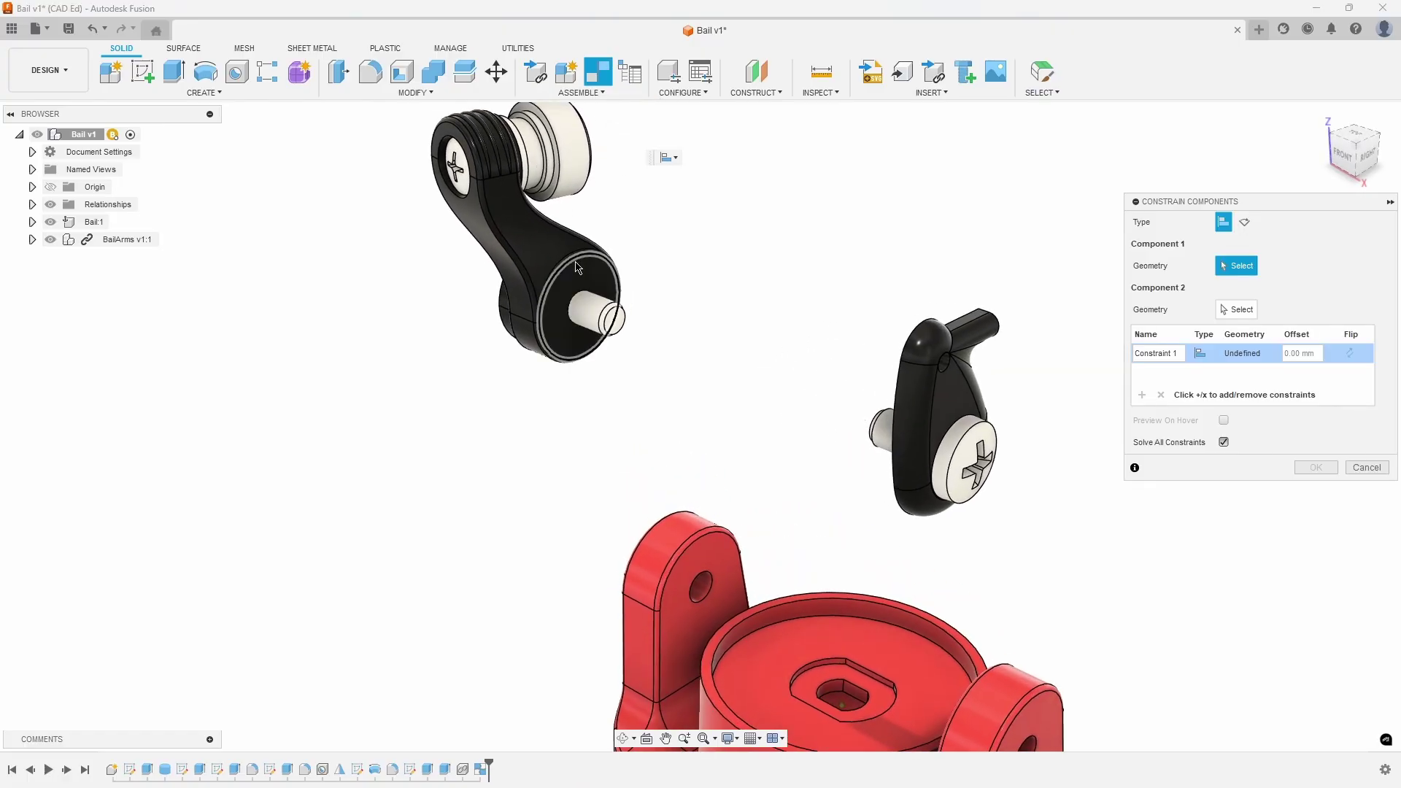
{"action": "left_click", "coordinate": [576, 310]}
{"action": "scroll", "coordinate": [599, 312], "scroll_direction": "down", "scroll_amount": 1}
{"action": "scroll", "coordinate": [598, 313], "scroll_direction": "down", "scroll_amount": 2}
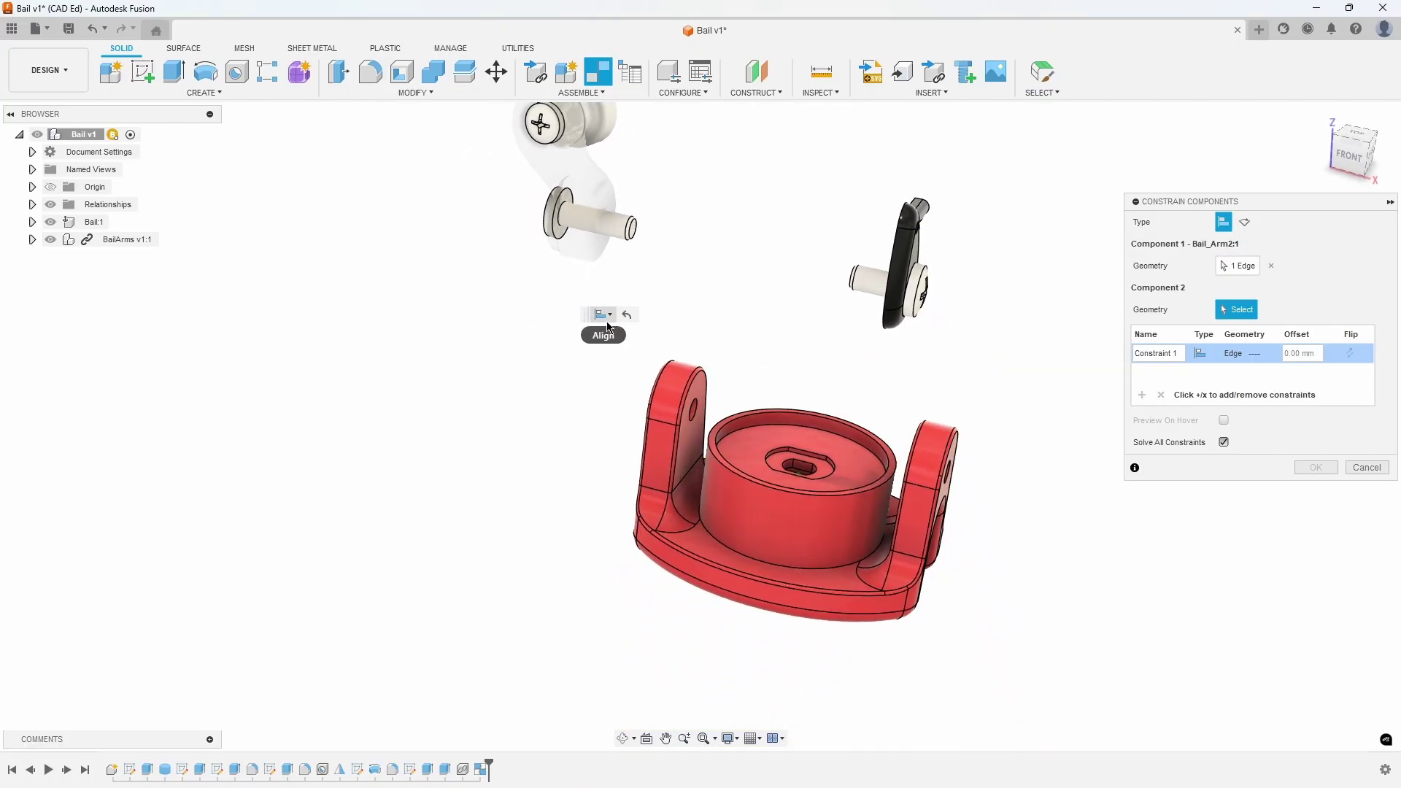
{"action": "middle_click_drag", "start_coordinate": [598, 313], "coordinate": [1317, 431], "text": "shift"}
{"action": "left_click", "coordinate": [725, 431]}
{"action": "left_click", "coordinate": [1315, 467]}
Test the rotation of the constrained bail arms about the post hole, and revert their position.
{"action": "middle_click_drag", "start_coordinate": [815, 387], "coordinate": [646, 349], "text": "shift"}
{"action": "left_click_drag", "start_coordinate": [646, 348], "coordinate": [649, 299]}
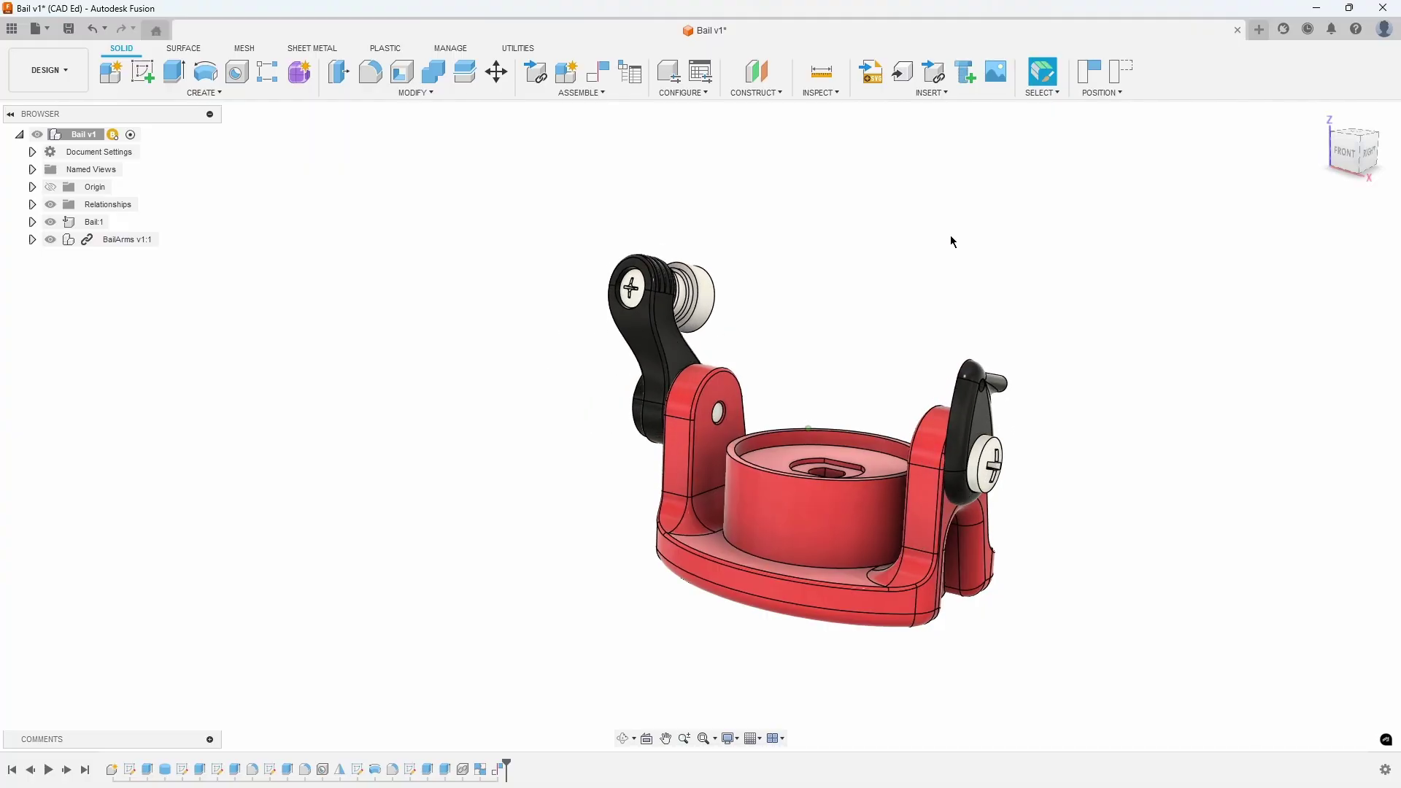
{"action": "left_click", "coordinate": [1120, 71]}
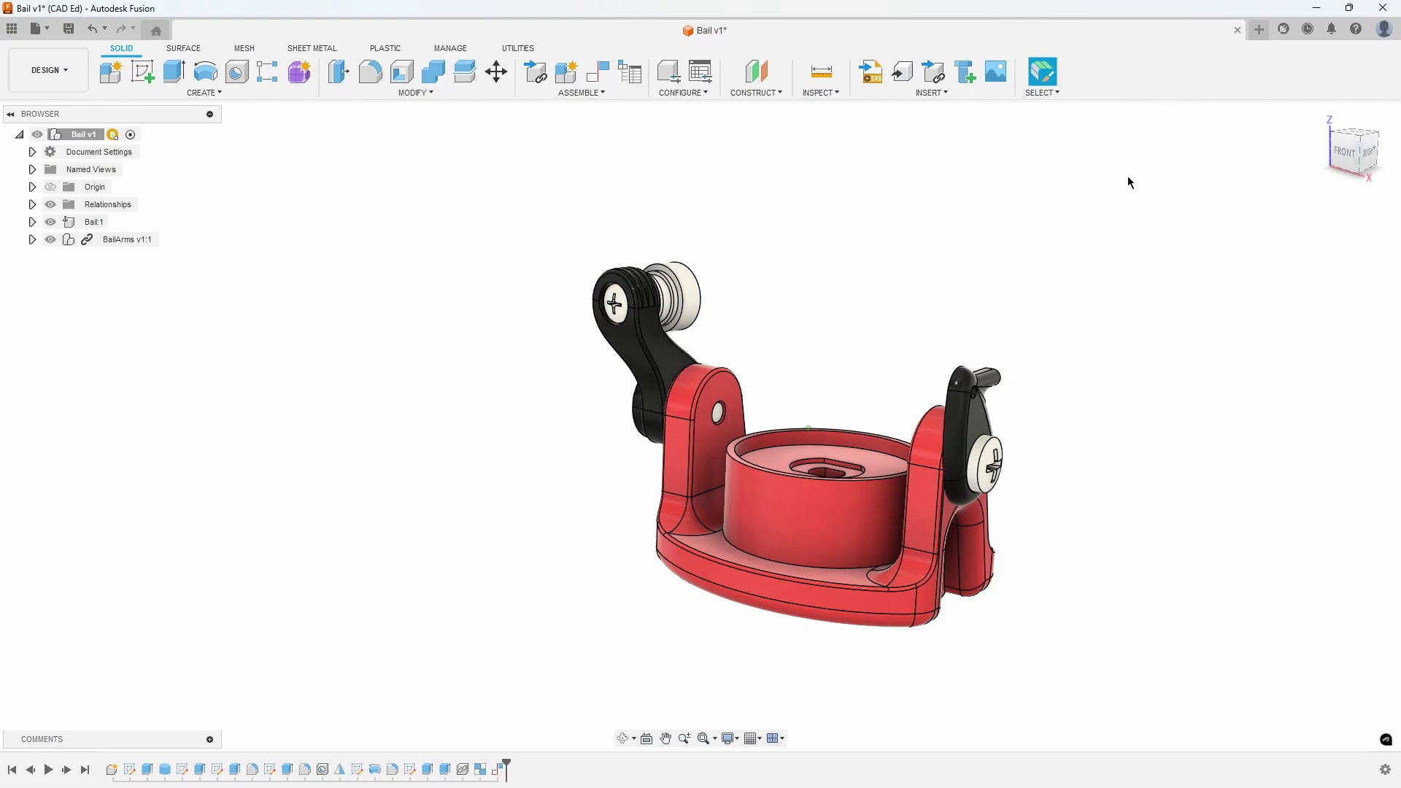
Try to delete the small hole's faces on the smaller bail arm directly from the Bail design.
{"action": "scroll", "coordinate": [1114, 237], "scroll_direction": "up", "scroll_amount": 10}
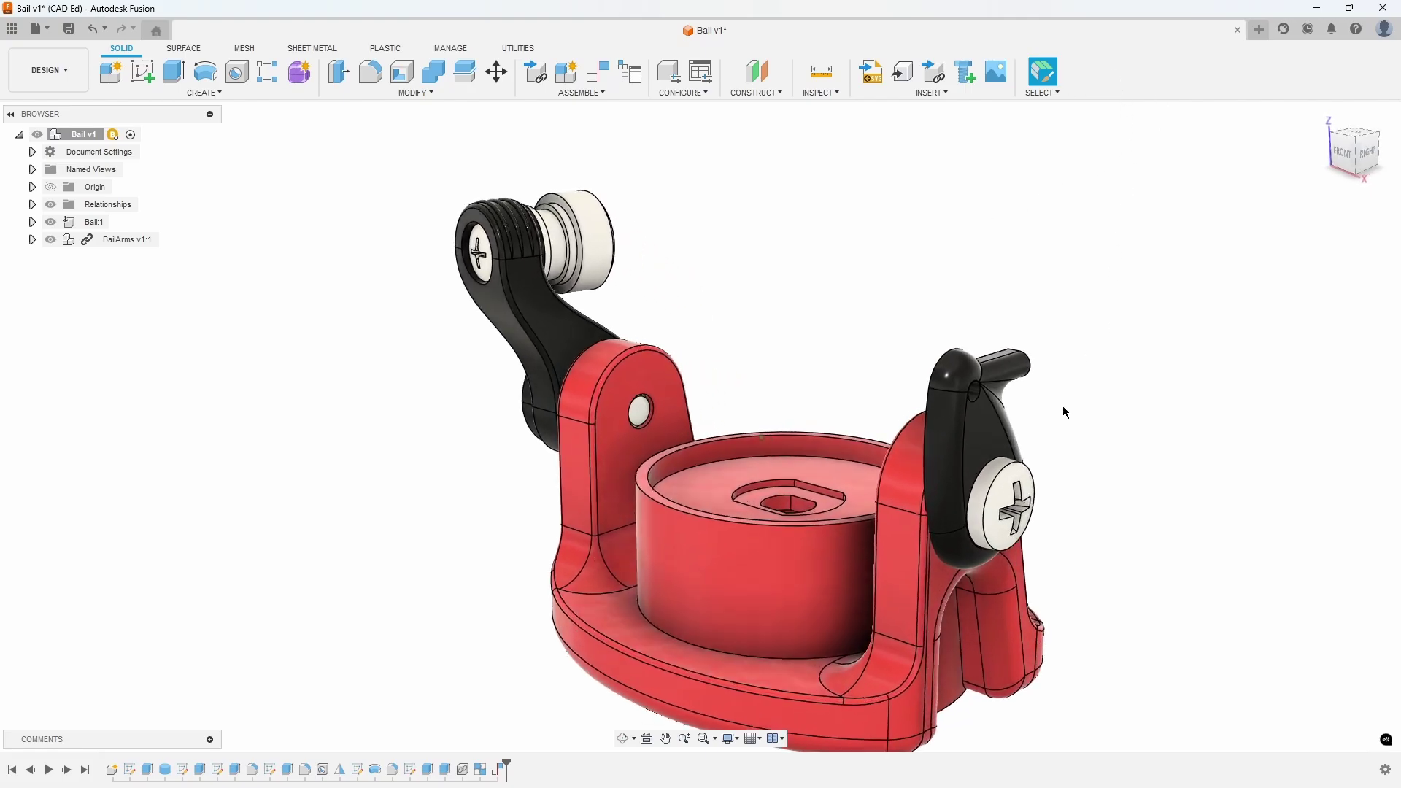
{"action": "scroll", "coordinate": [1075, 431], "scroll_direction": "up", "scroll_amount": 3}
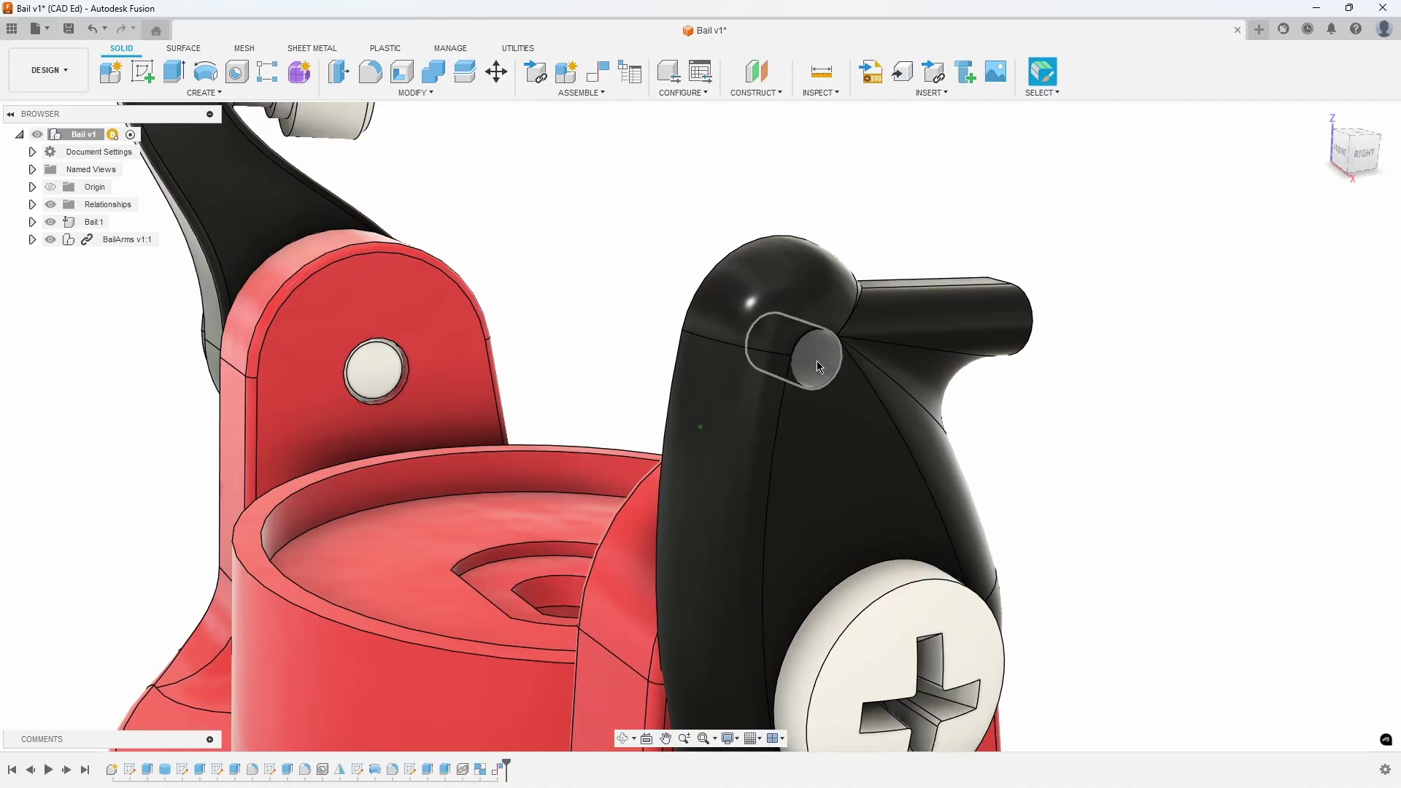
{"action": "left_click", "coordinate": [824, 357]}
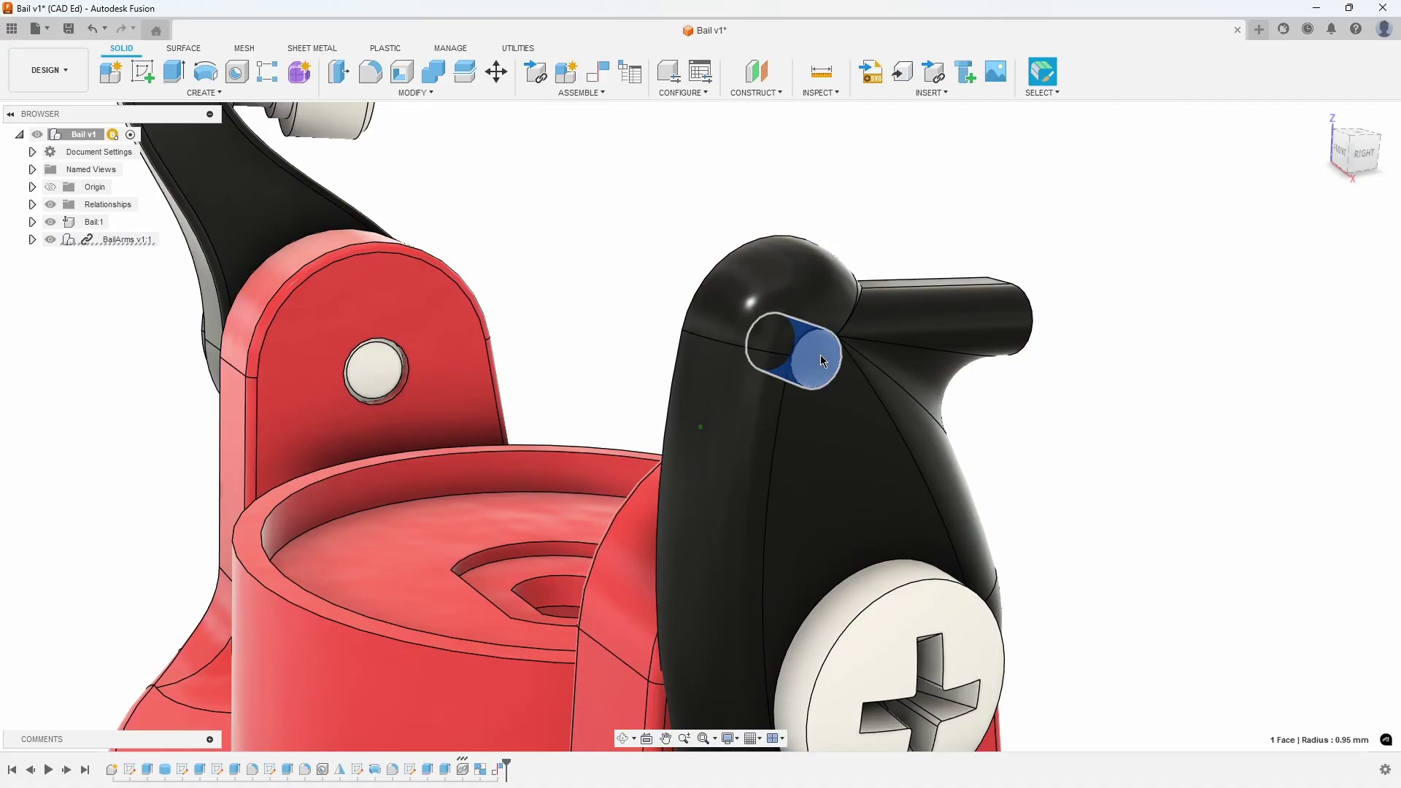
{"action": "right_click", "coordinate": [822, 360]}
{"action": "left_click", "coordinate": [780, 343]}
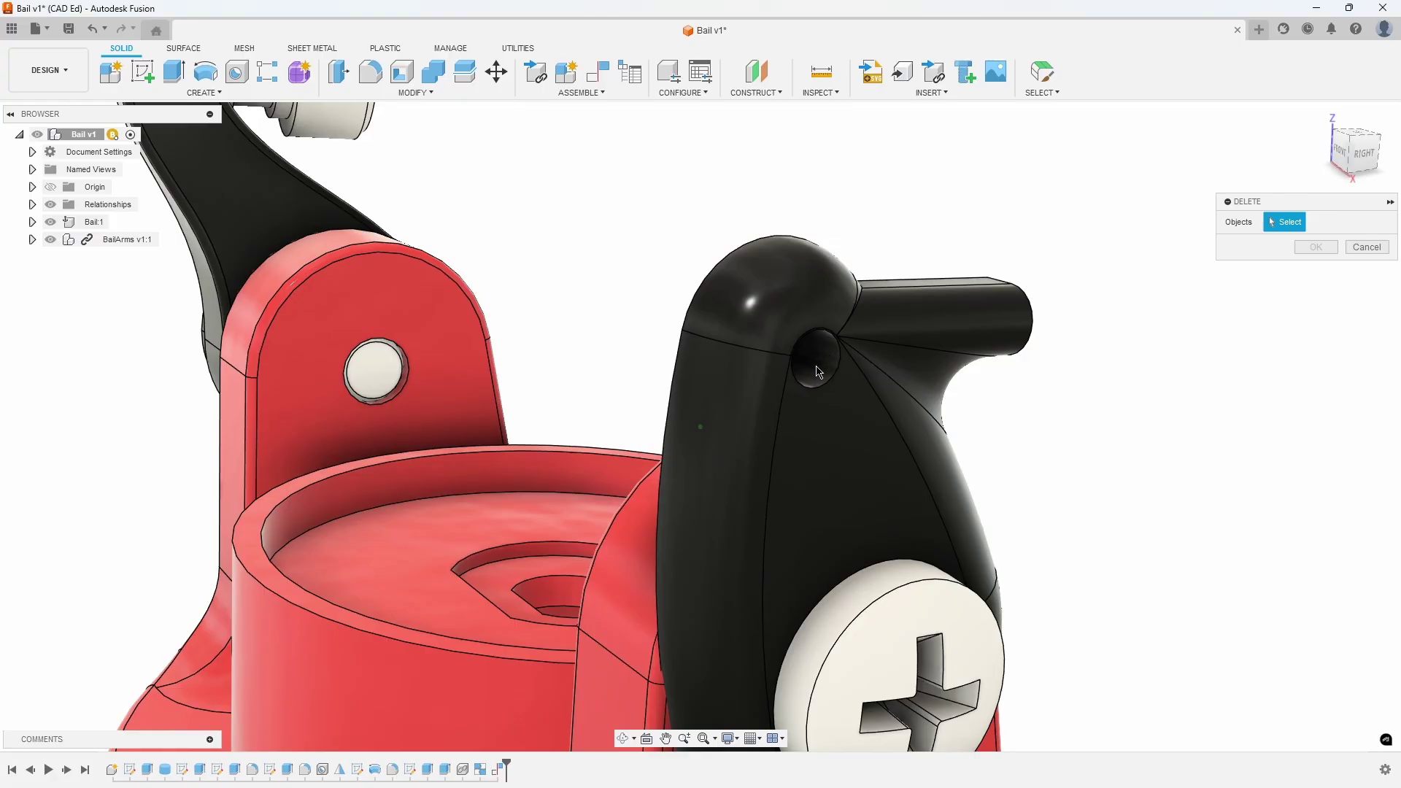
{"action": "left_click", "coordinate": [1366, 247]}
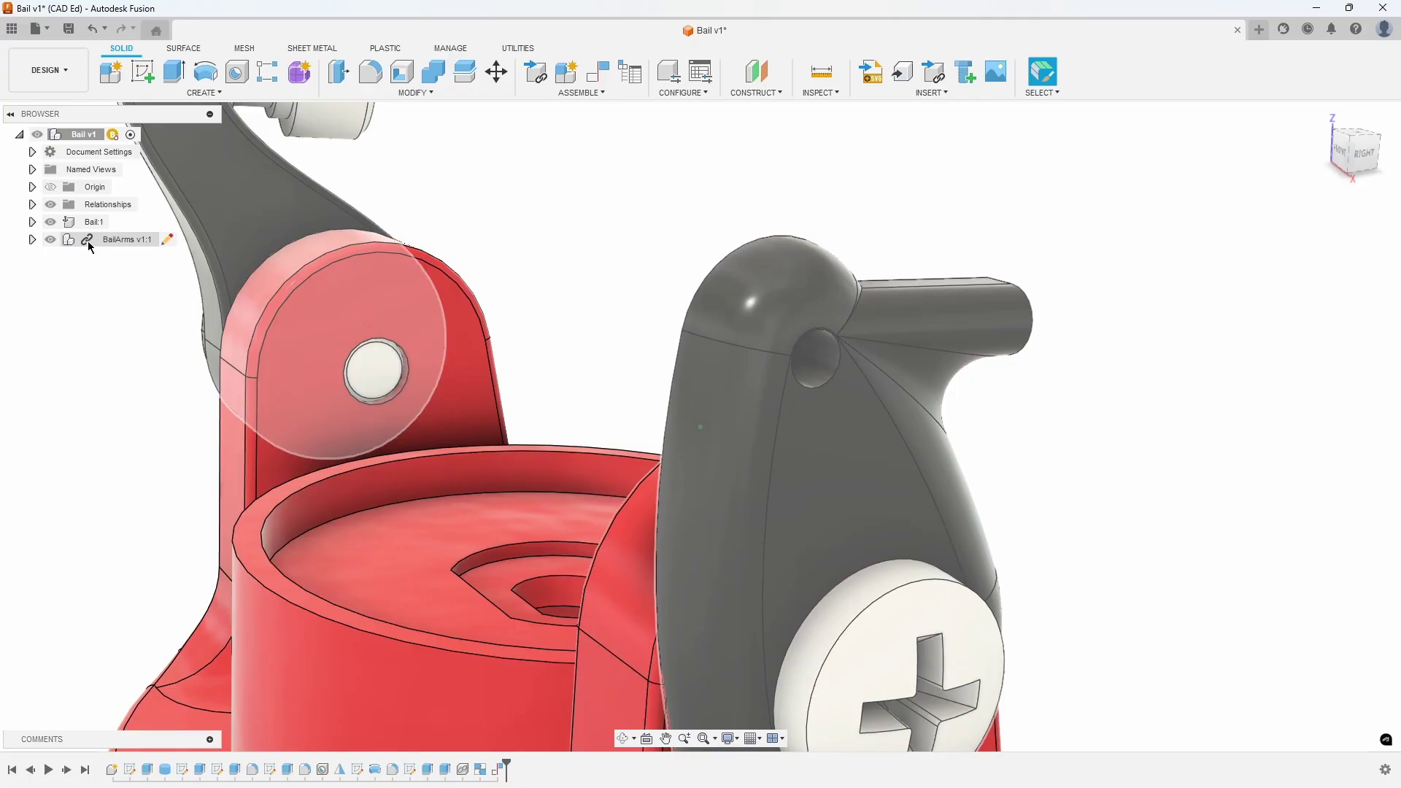
Edit the BailArms component in place and delete the small hole's face on the smaller bail arm.
{"action": "left_click", "coordinate": [92, 242]}
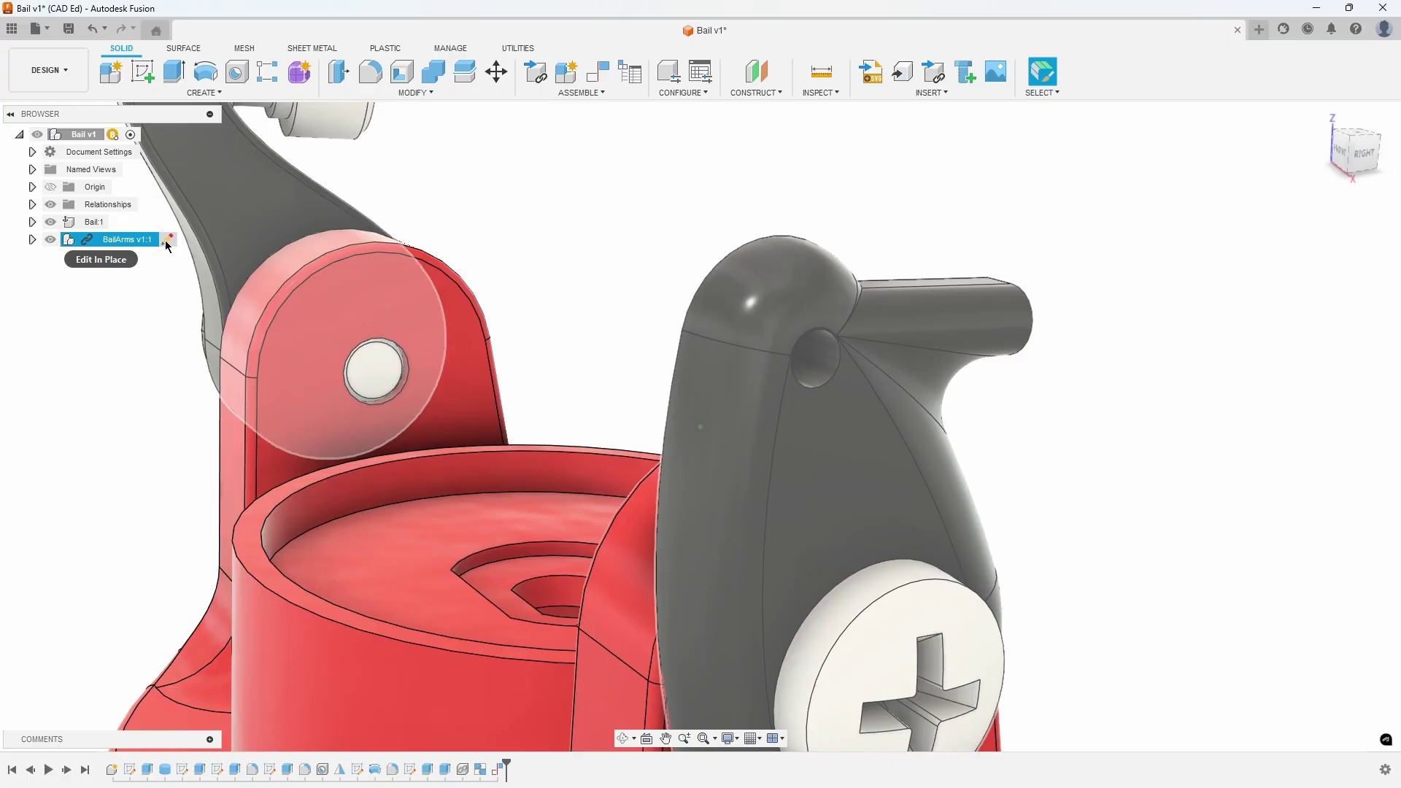
{"action": "left_click", "coordinate": [166, 244]}
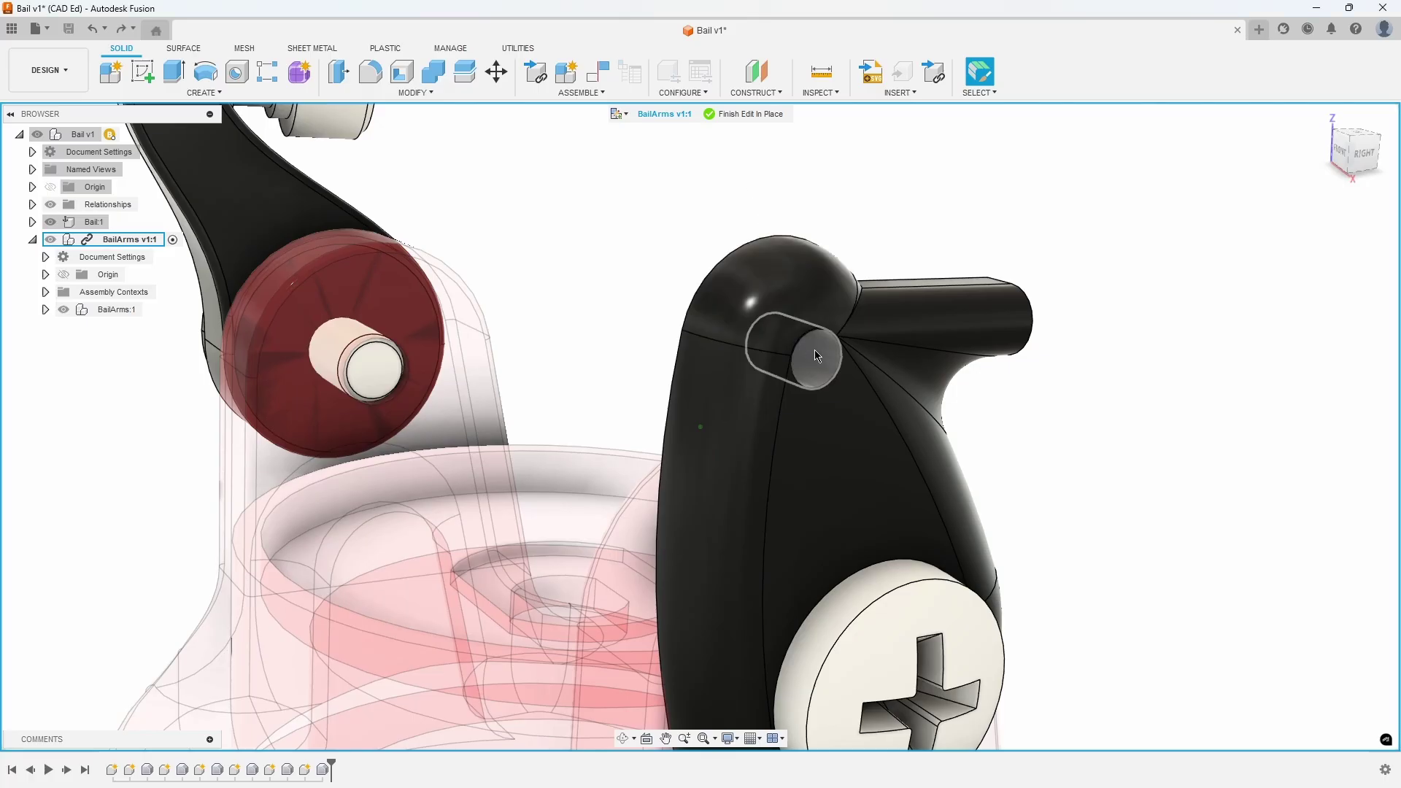
{"action": "left_click", "coordinate": [818, 358]}
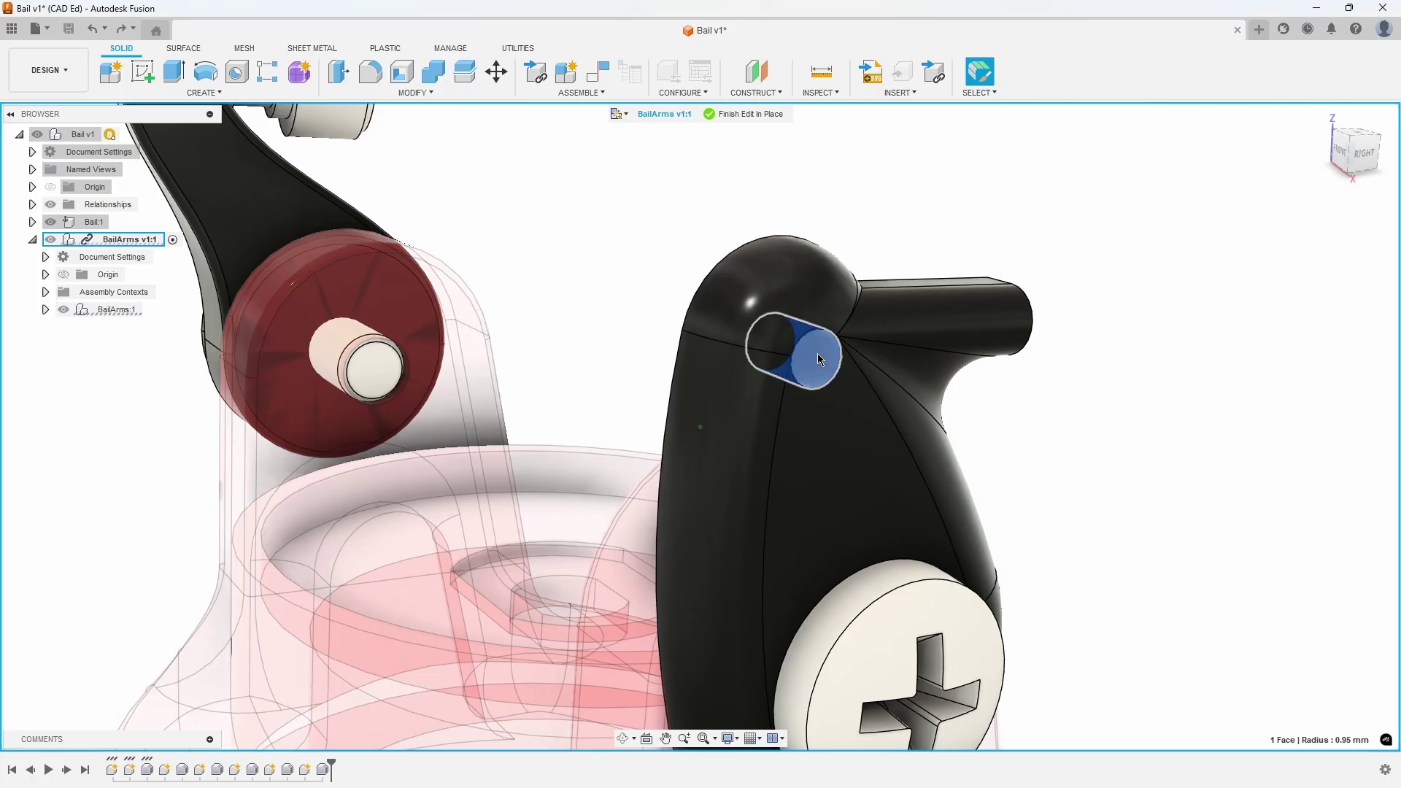
{"action": "key", "text": "Delete"}
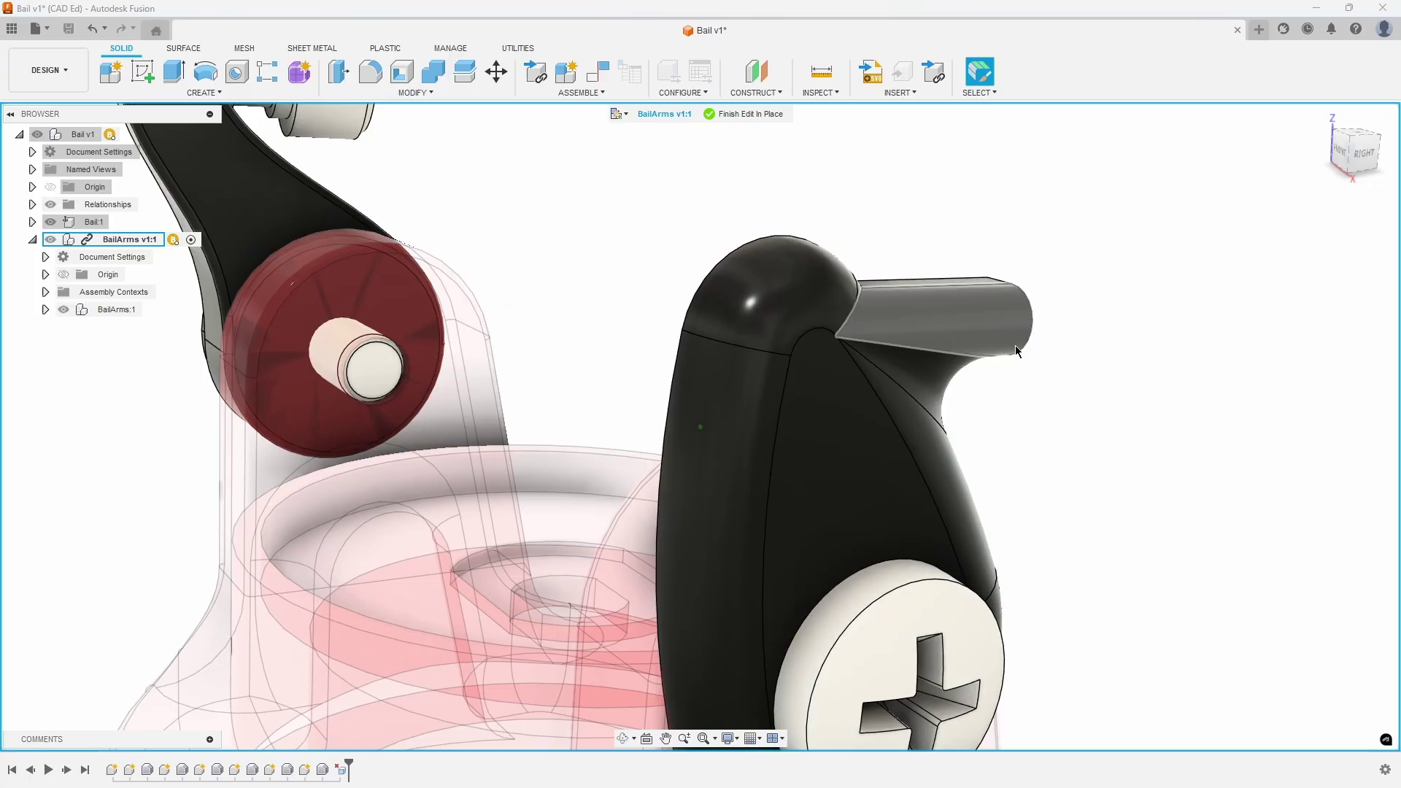
Offset the end face of the smaller bail arm's tube outward by 2 mm.
{"action": "left_click", "coordinate": [1035, 335]}
{"action": "middle_click_drag", "start_coordinate": [1034, 334], "coordinate": [839, 305], "text": "shift"}
{"action": "left_click", "coordinate": [838, 304]}
{"action": "right_click", "coordinate": [837, 303]}
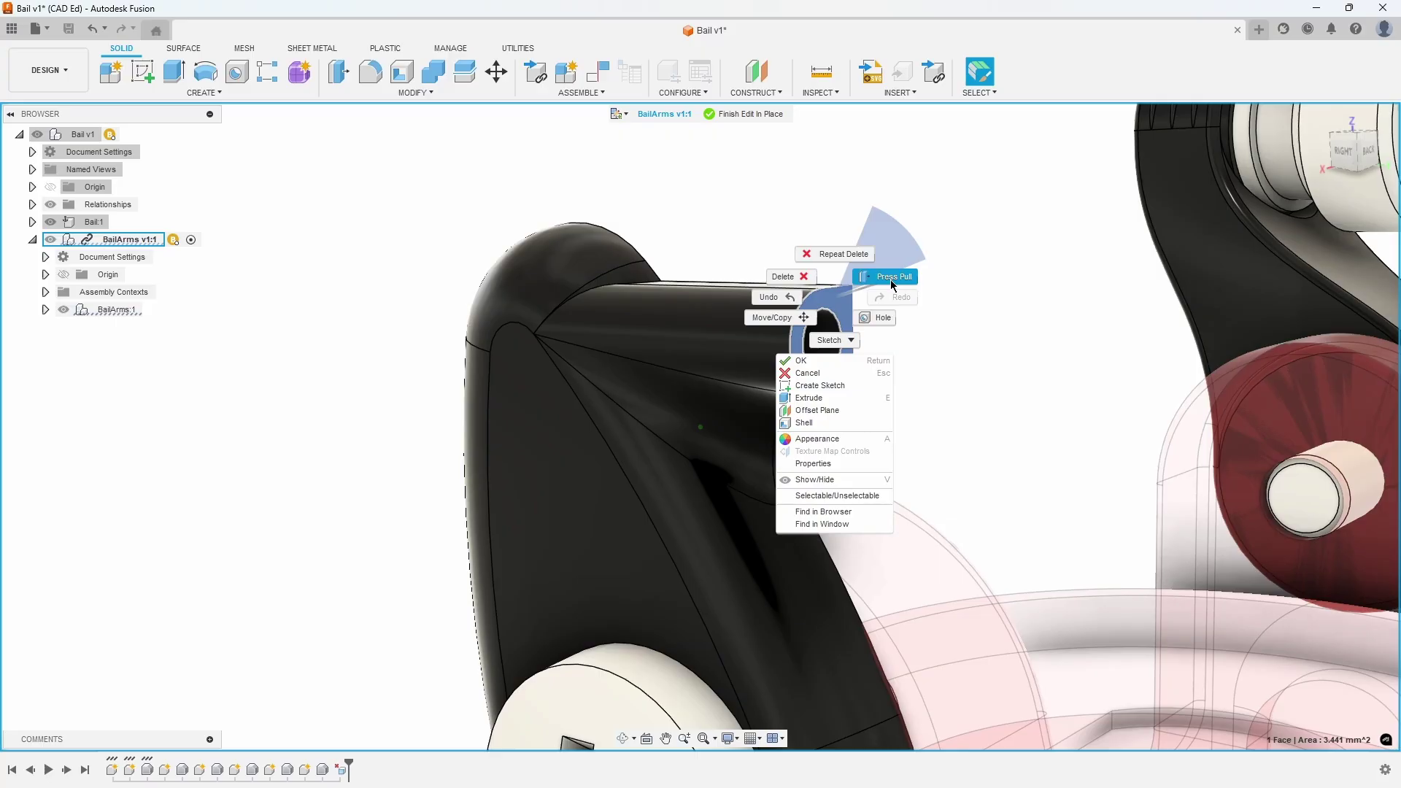
{"action": "left_click", "coordinate": [891, 281]}
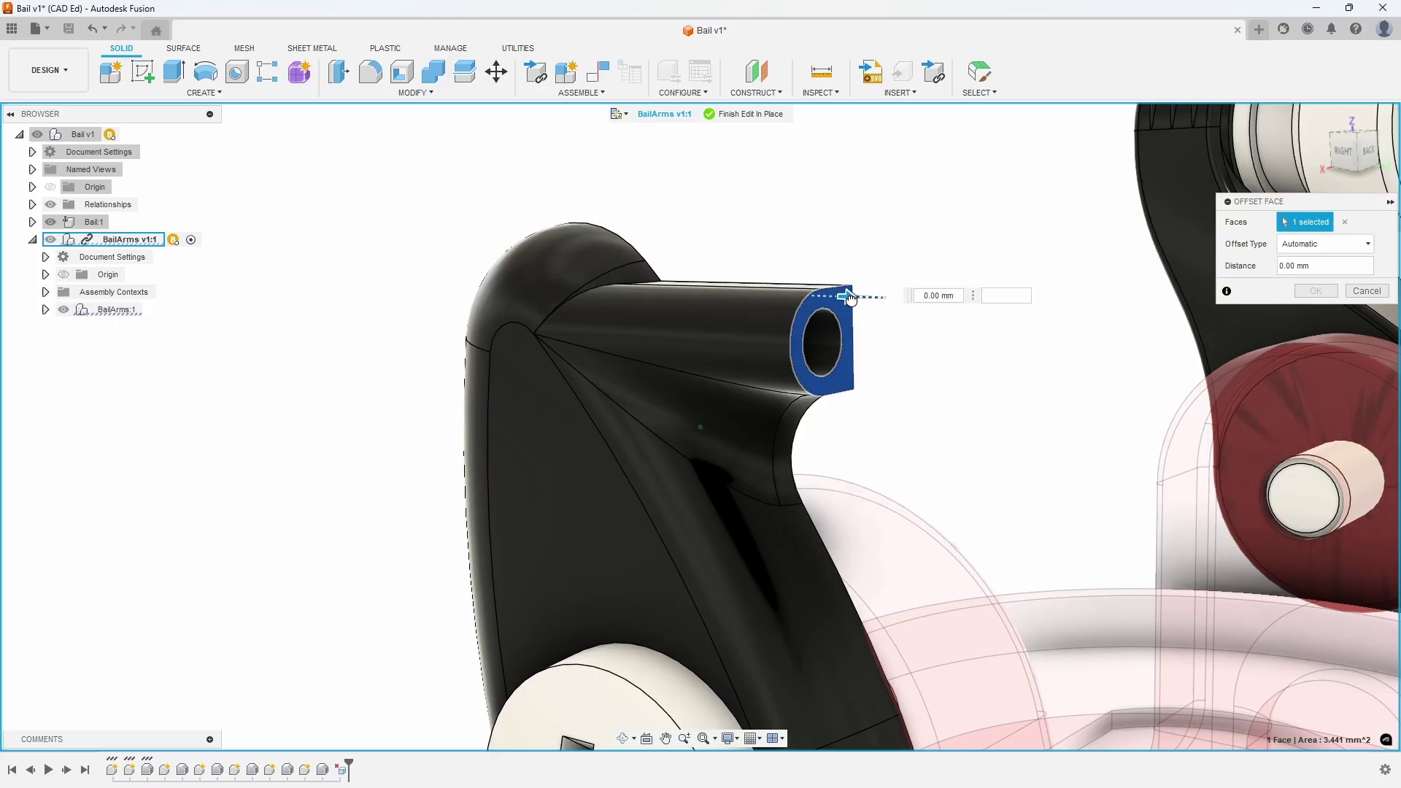
{"action": "left_click_drag", "start_coordinate": [849, 297], "coordinate": [873, 296]}
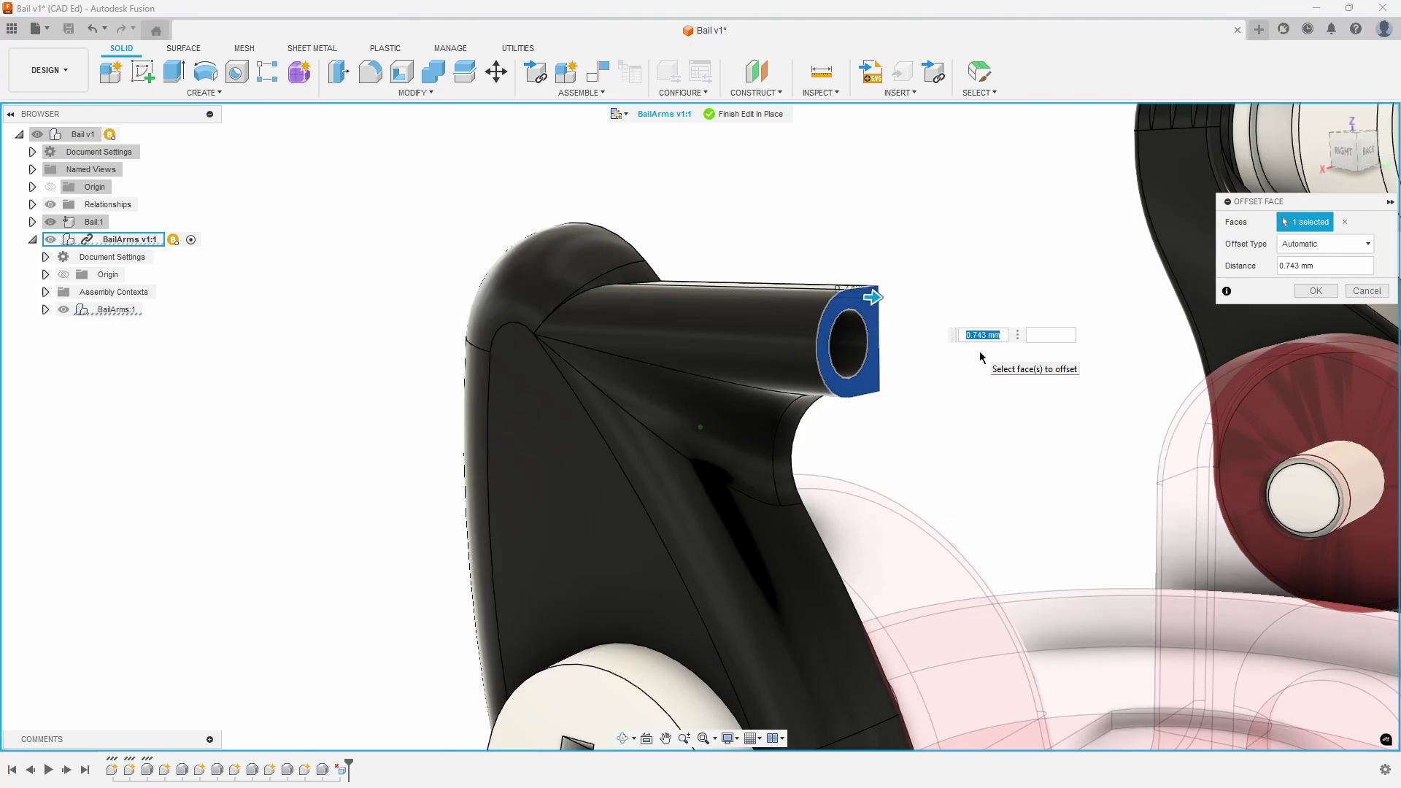
{"action": "type", "text": "2"}
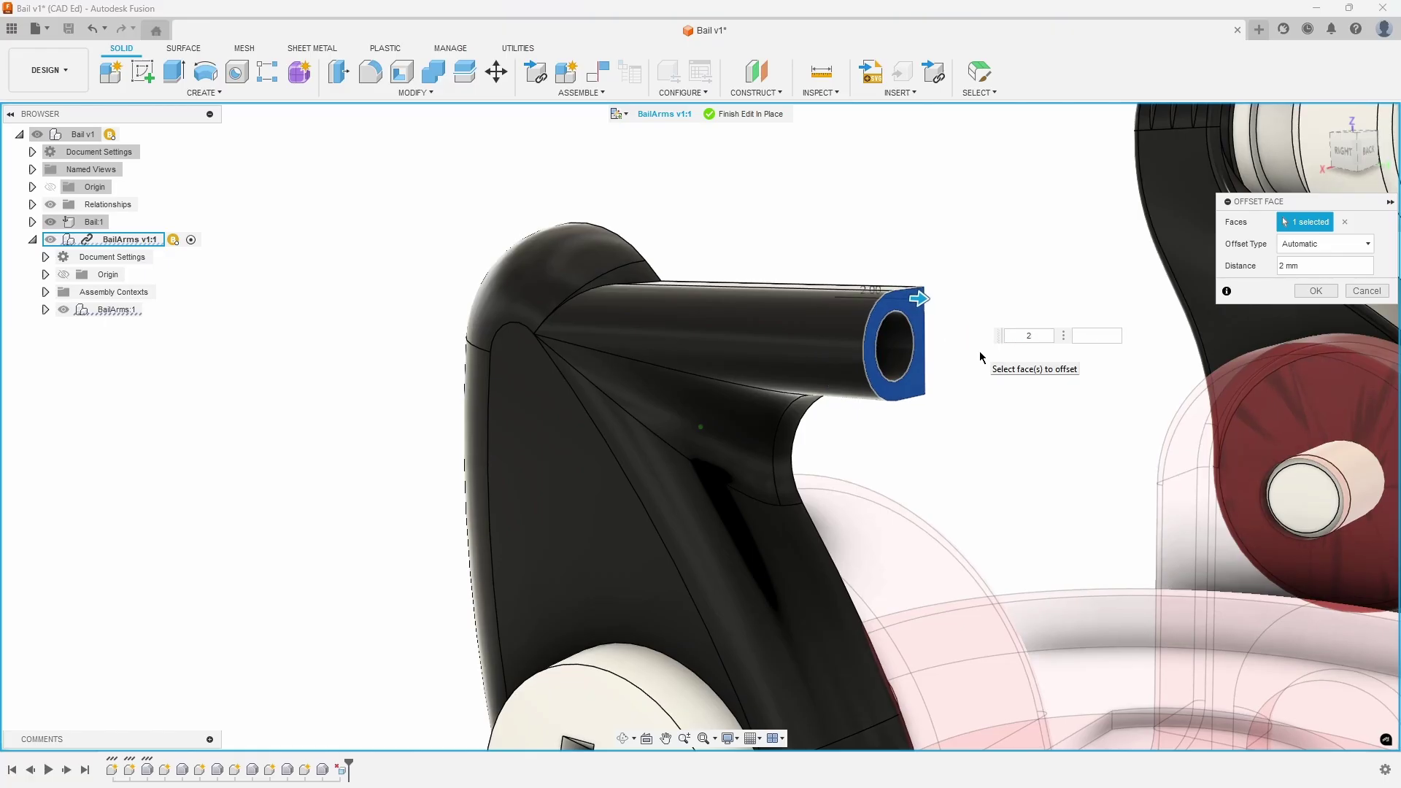
{"action": "scroll", "coordinate": [979, 356], "scroll_direction": "down", "scroll_amount": 2}
{"action": "middle_click_drag", "start_coordinate": [979, 356], "coordinate": [997, 379], "text": "shift"}
{"action": "left_click", "coordinate": [1302, 292]}
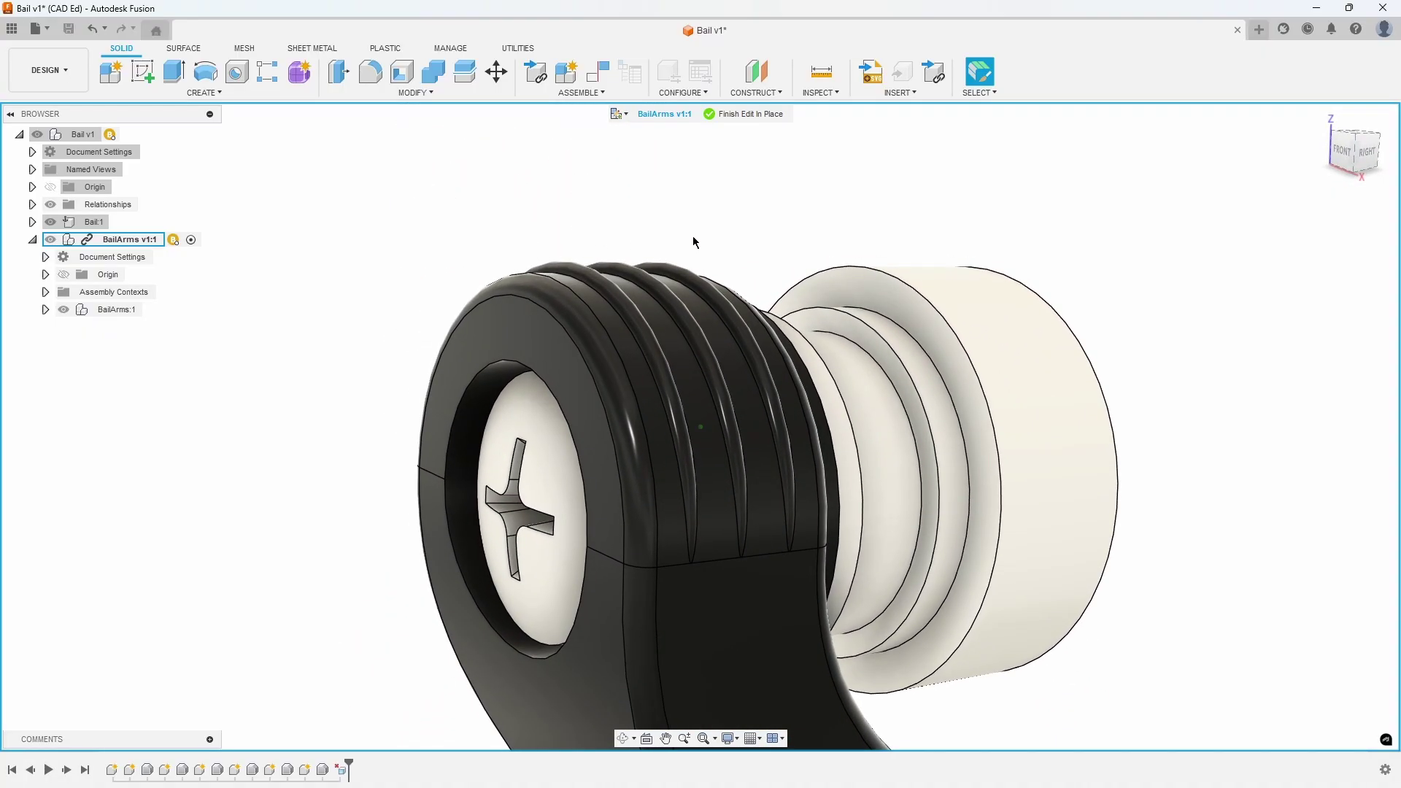
Delete the three raised rib faces around the rounded end of the larger bail arm.
{"action": "left_click", "coordinate": [576, 273]}
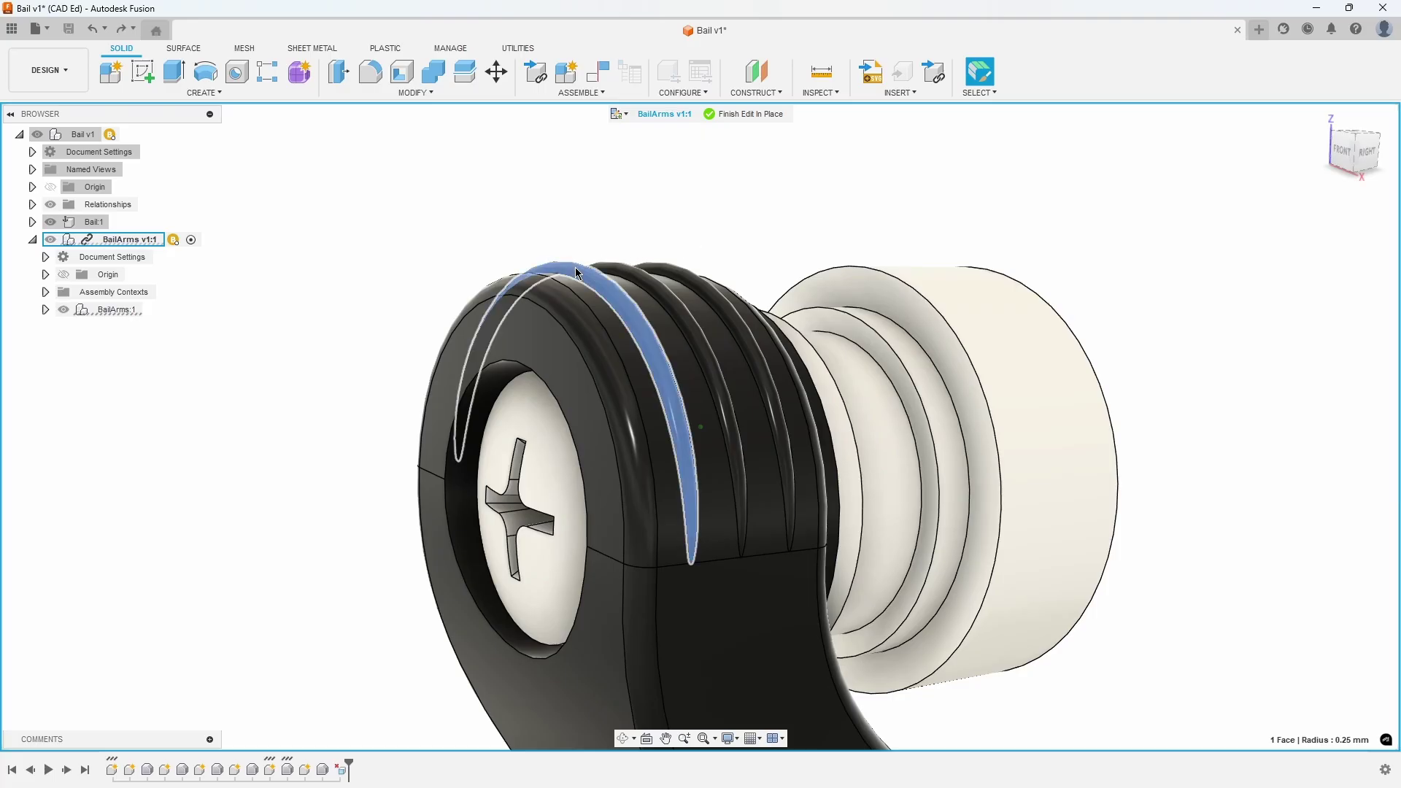
{"action": "key", "text": "Delete"}
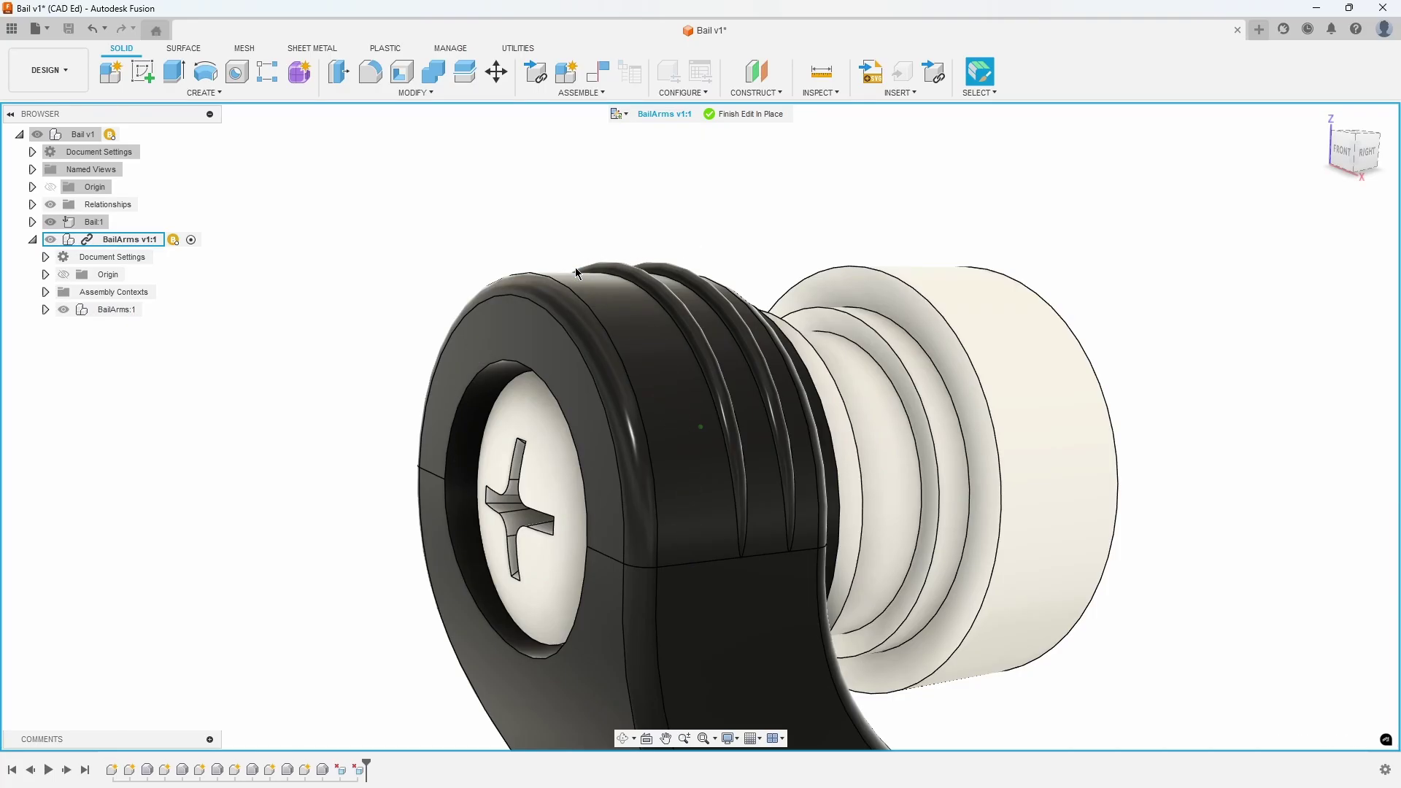
{"action": "left_click", "coordinate": [623, 268]}
{"action": "left_click", "coordinate": [668, 269]}
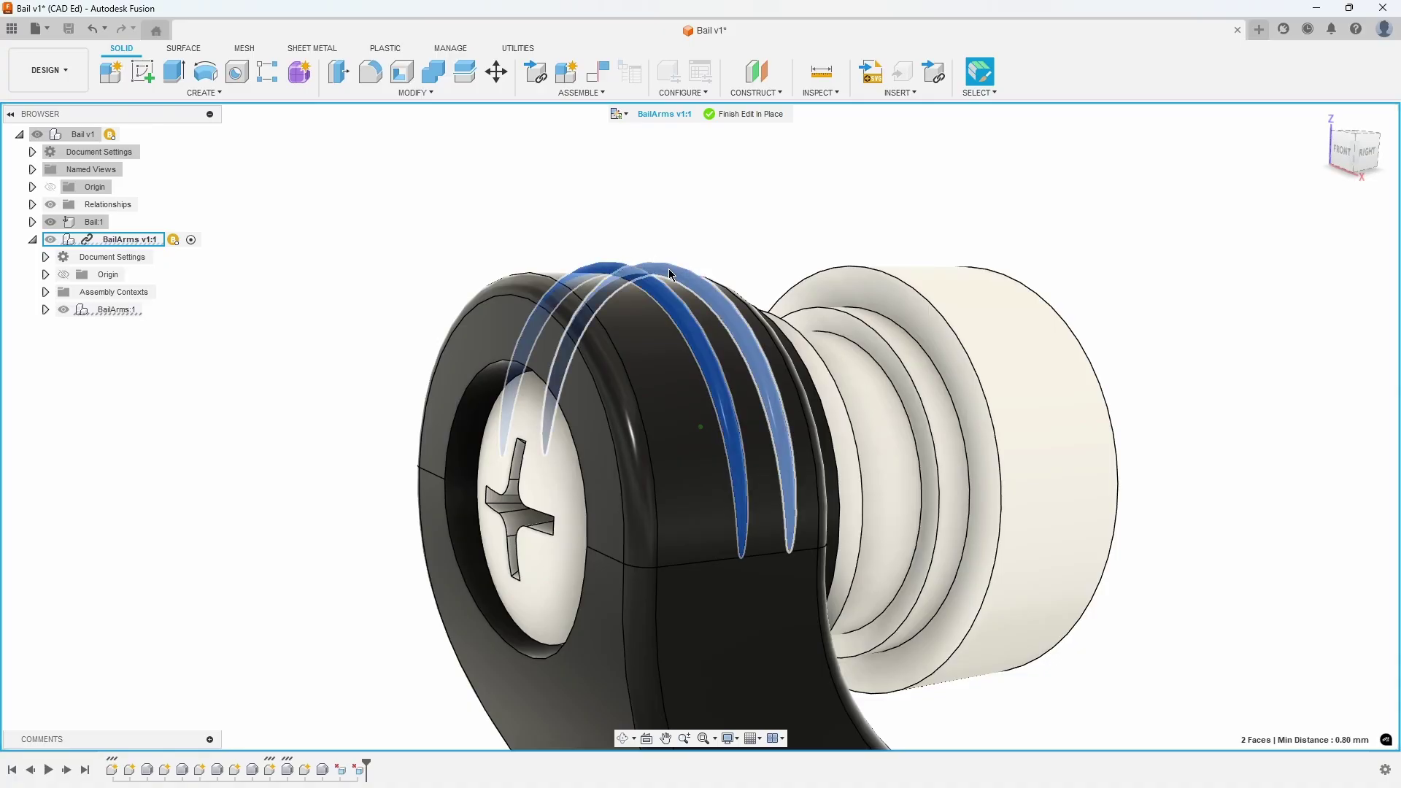
{"action": "right_click", "coordinate": [668, 268]}
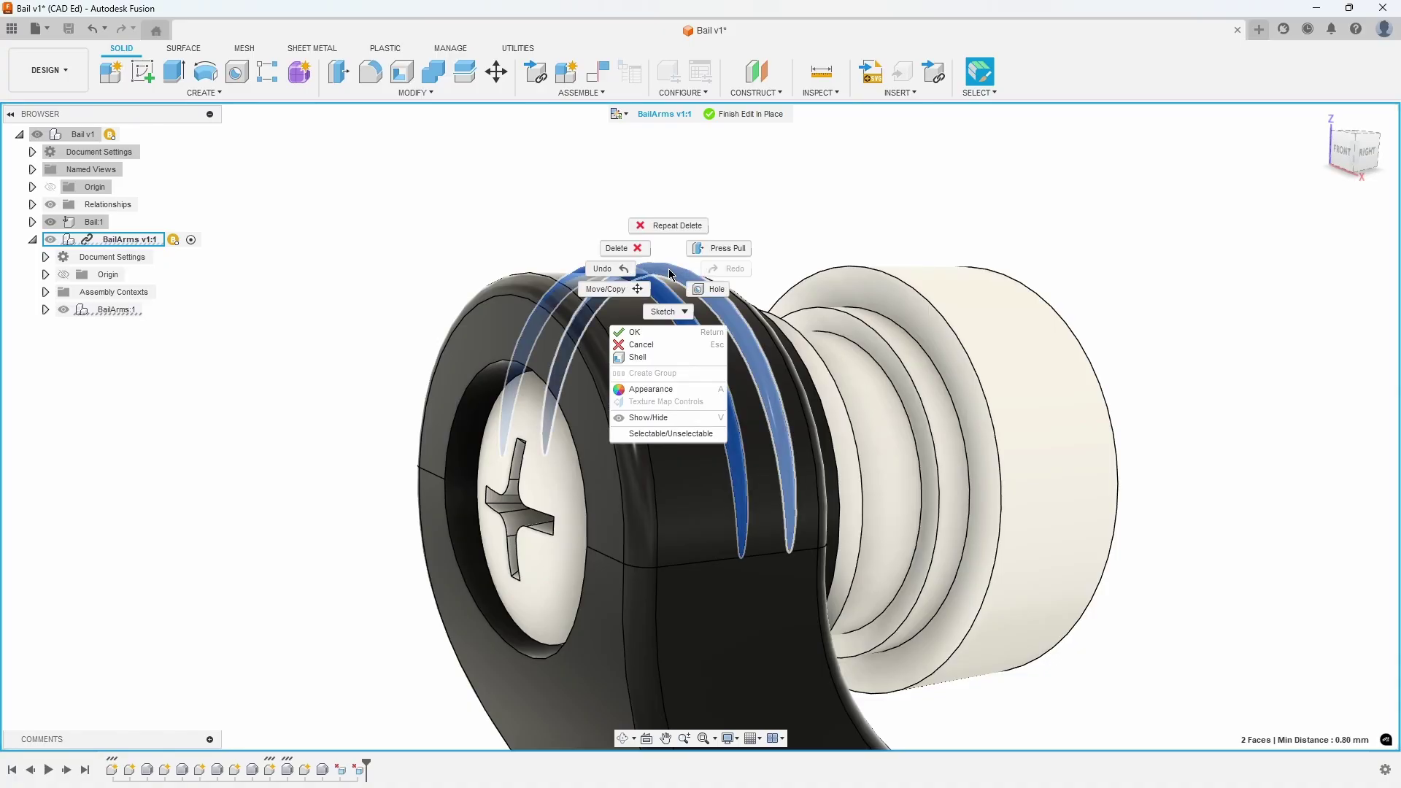
{"action": "left_click", "coordinate": [637, 251]}
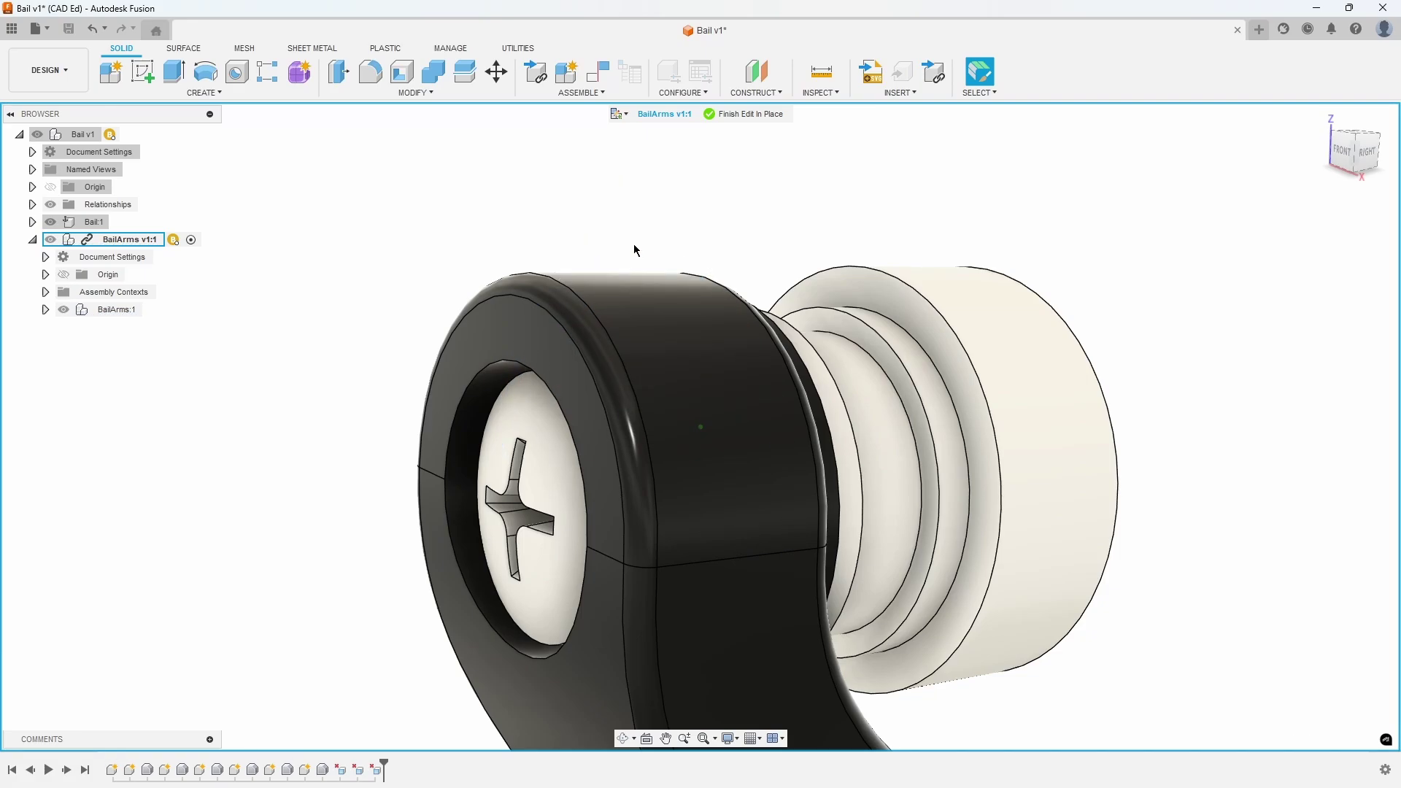
Place a simple hole on the cylindrical face of the larger arm's white roller, with a 2 mm offset and 45° center angle.
{"action": "middle_click_drag", "start_coordinate": [623, 247], "coordinate": [890, 579], "text": "shift"}
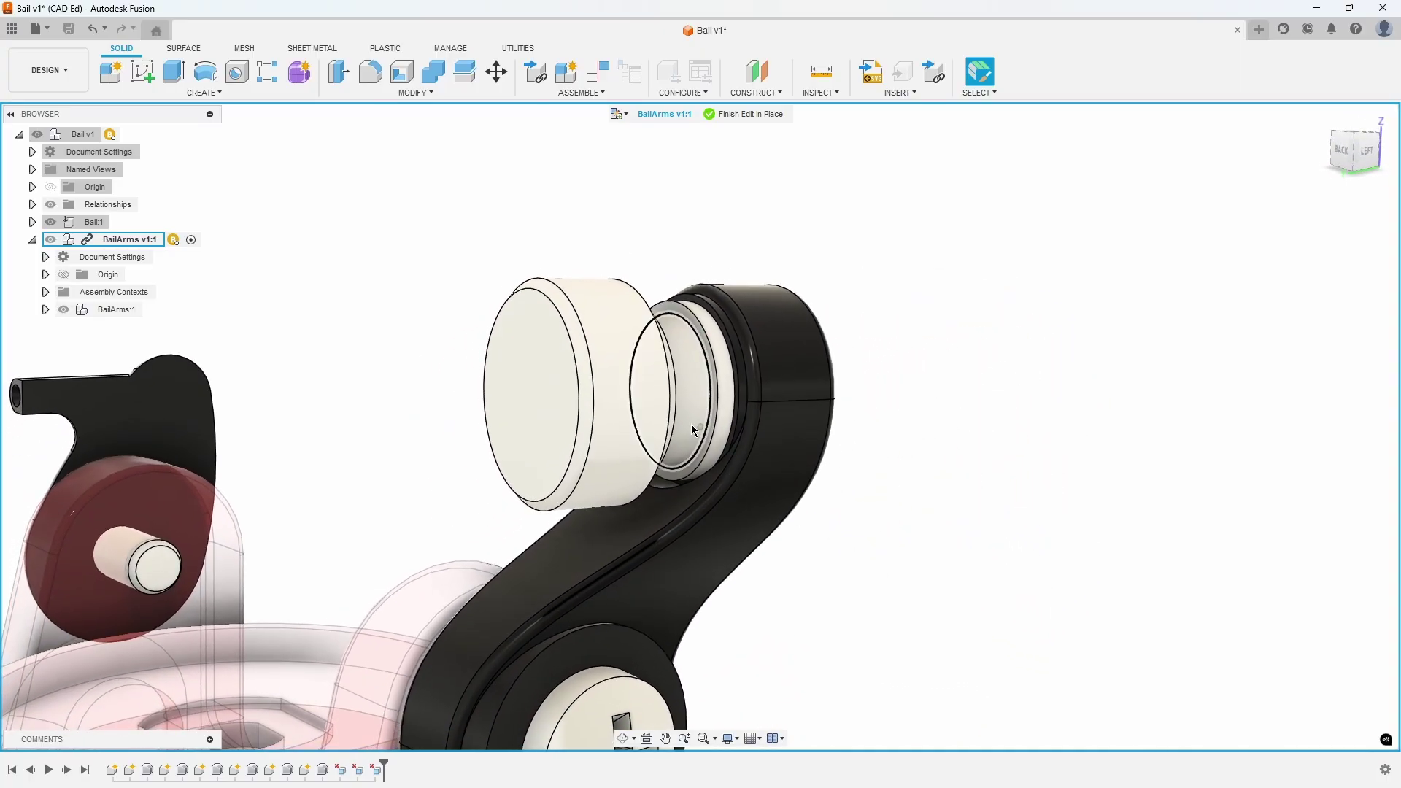
{"action": "left_click", "coordinate": [239, 76]}
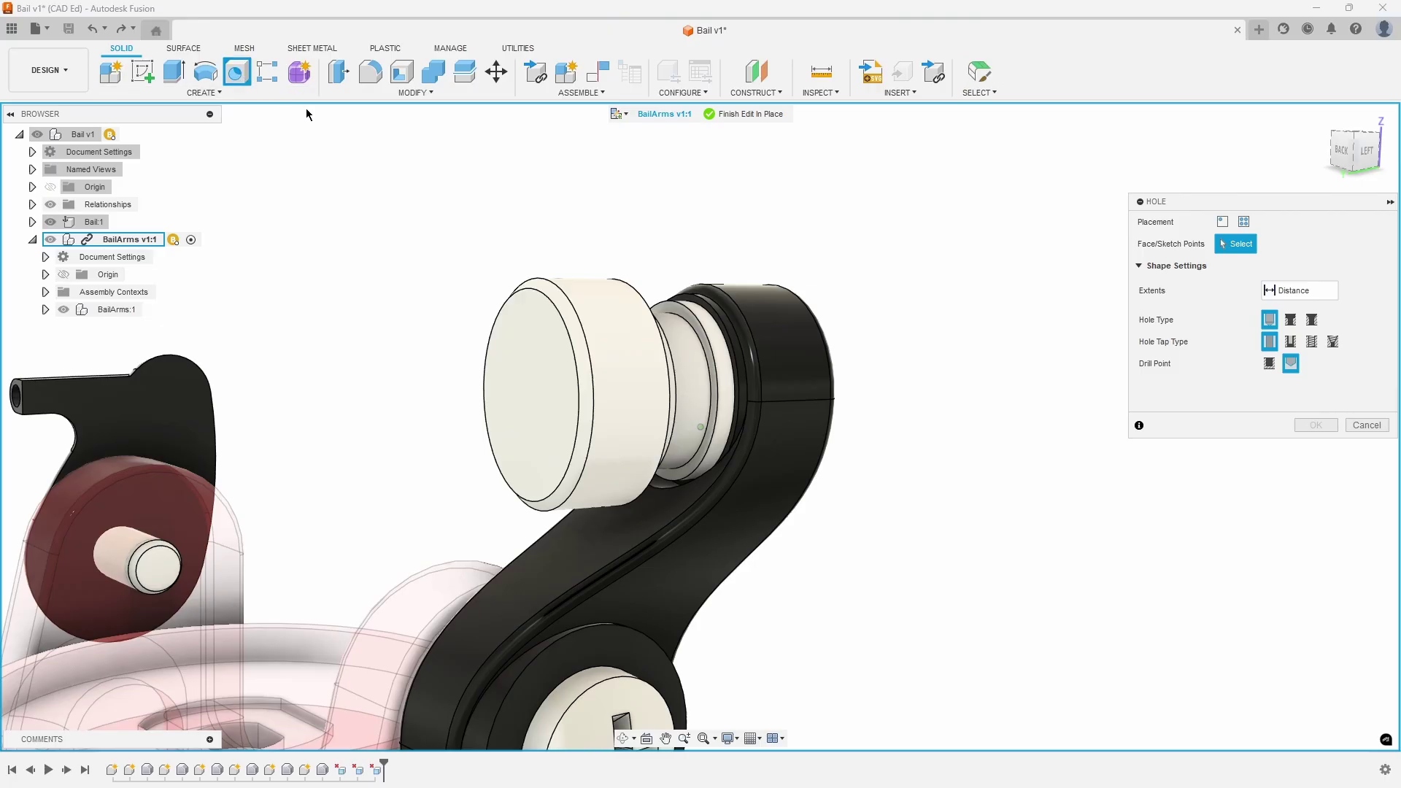
{"action": "left_click", "coordinate": [626, 389]}
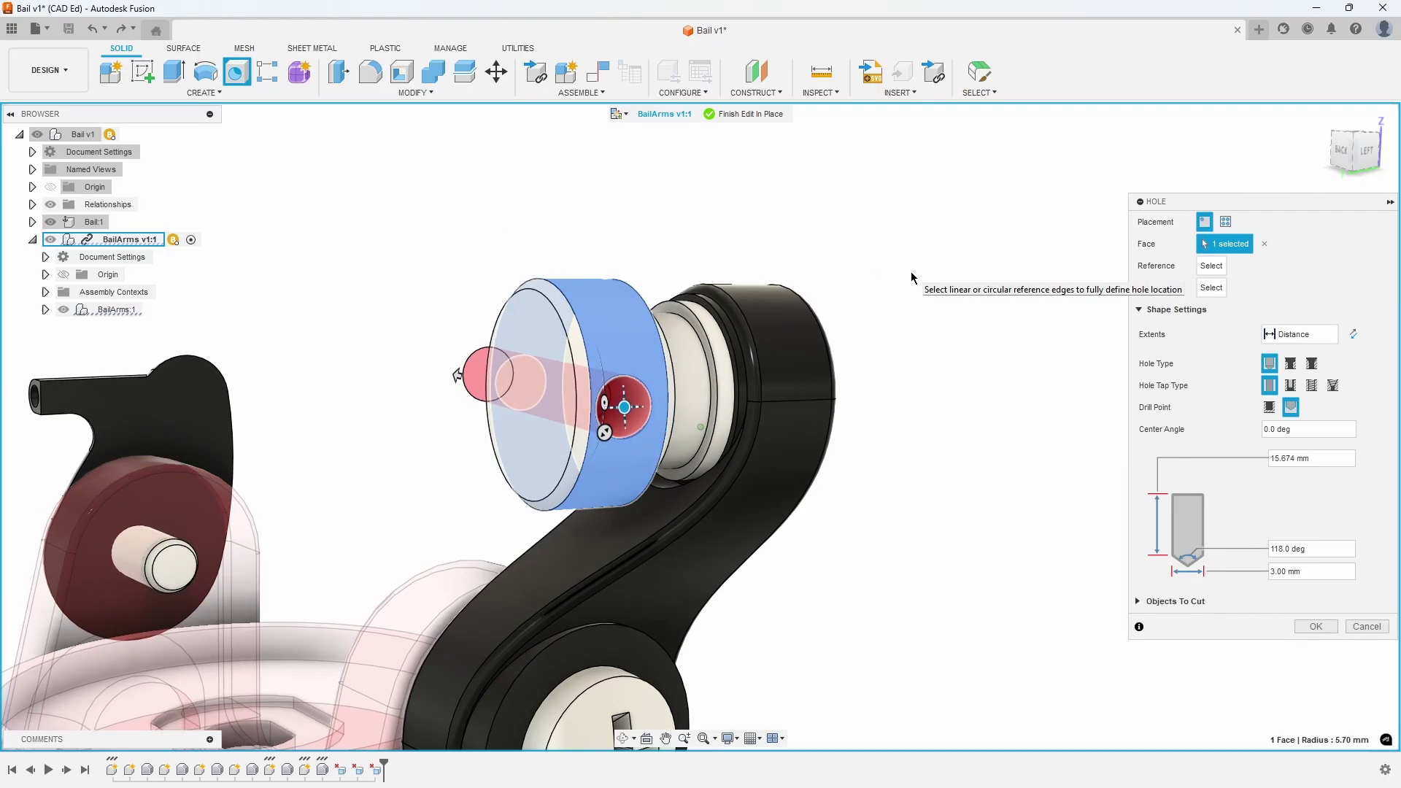
{"action": "middle_click_drag", "start_coordinate": [908, 273], "coordinate": [617, 409], "text": "shift"}
{"action": "type", "text": "2"}
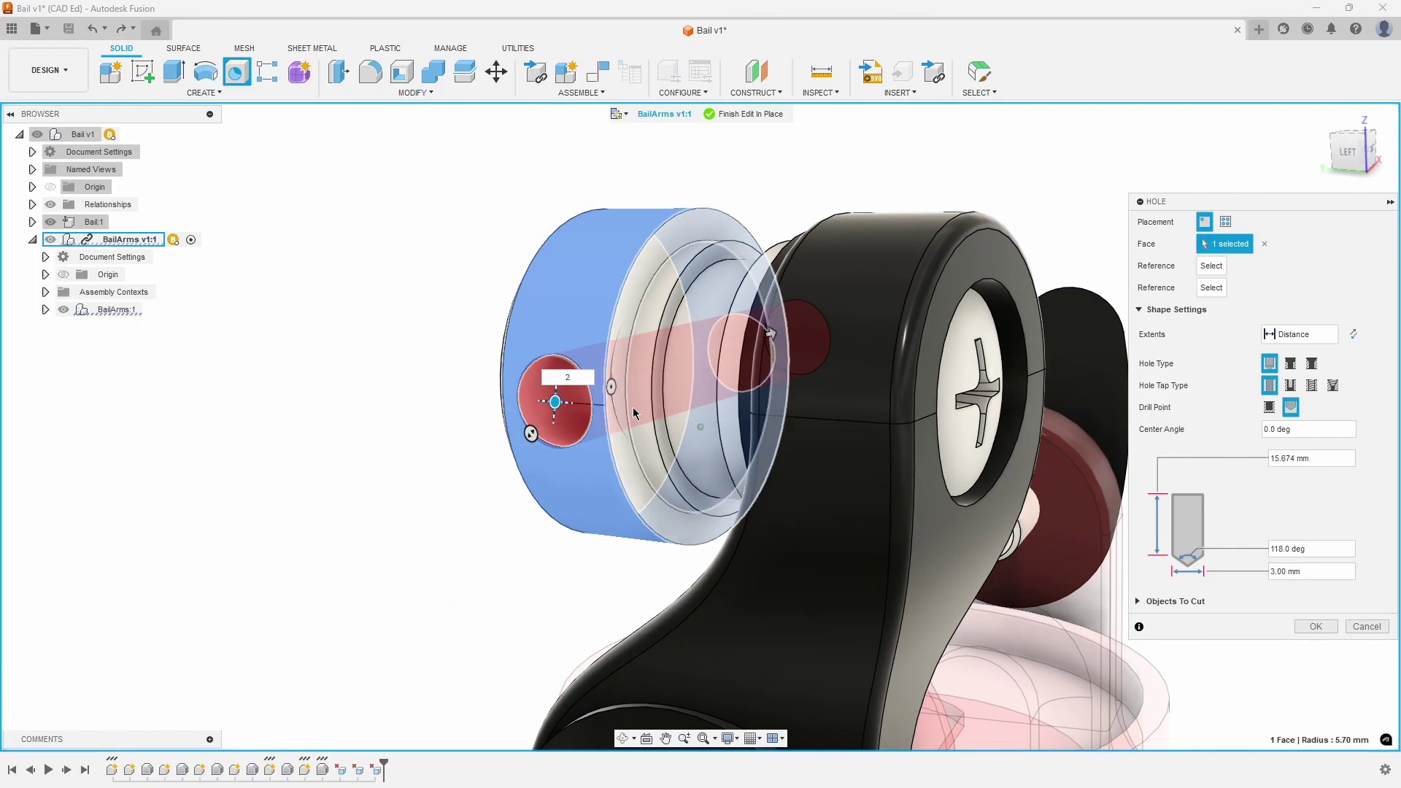
{"action": "left_click", "coordinate": [1313, 431]}
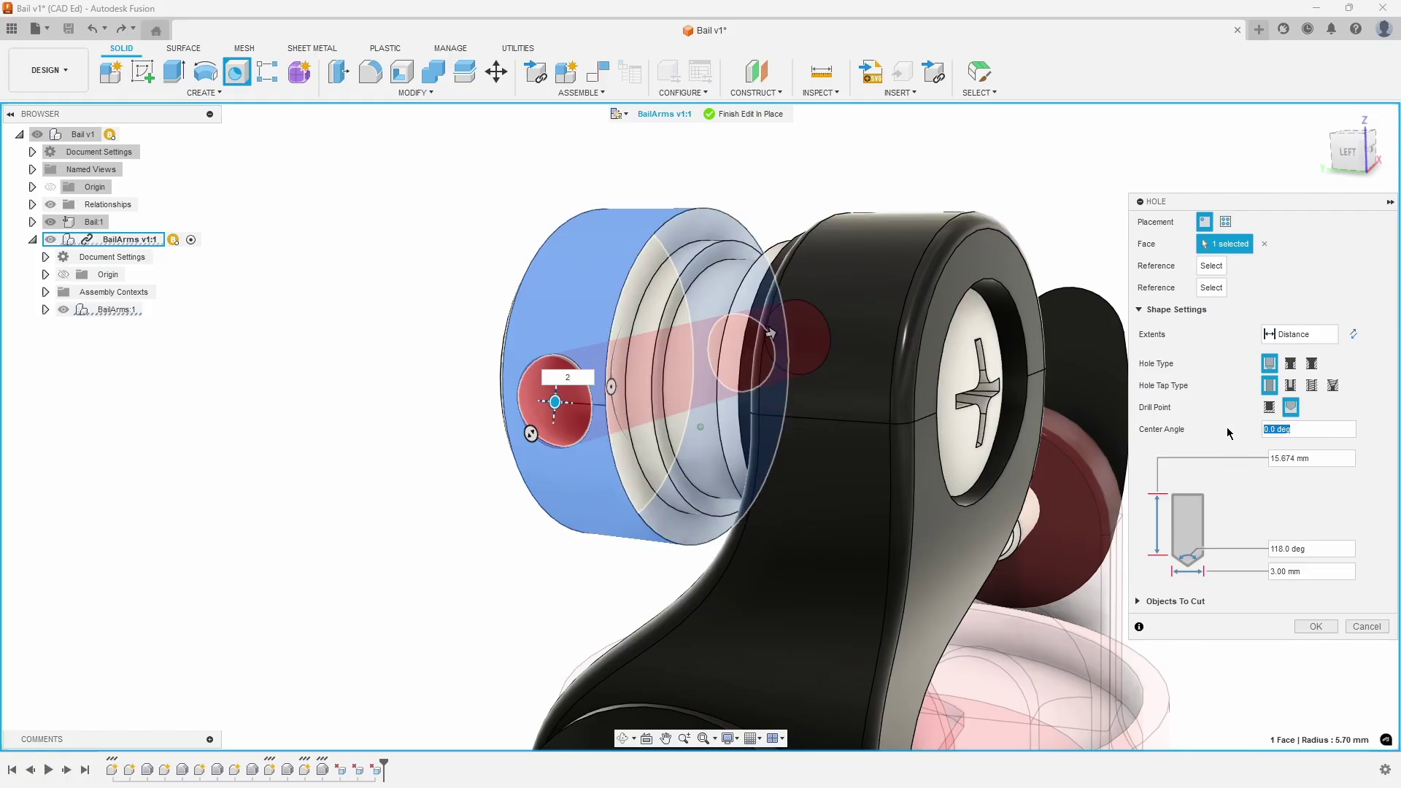
{"action": "type", "text": "45"}
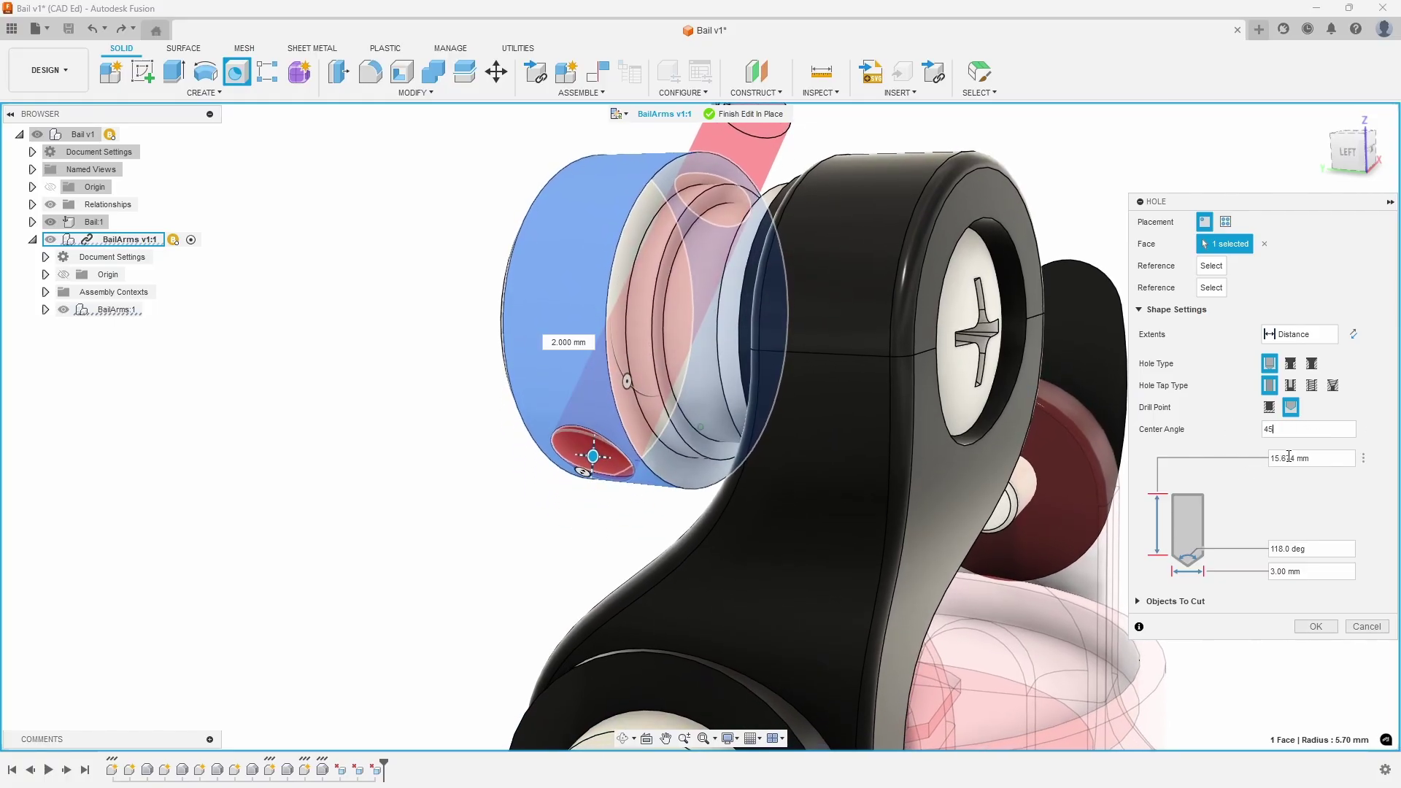
Set the roller hole's diameter to 1.7 mm and depth to 5 mm, and finish the in-place edit.
{"action": "left_click", "coordinate": [1301, 569]}
{"action": "type", "text": "1"}
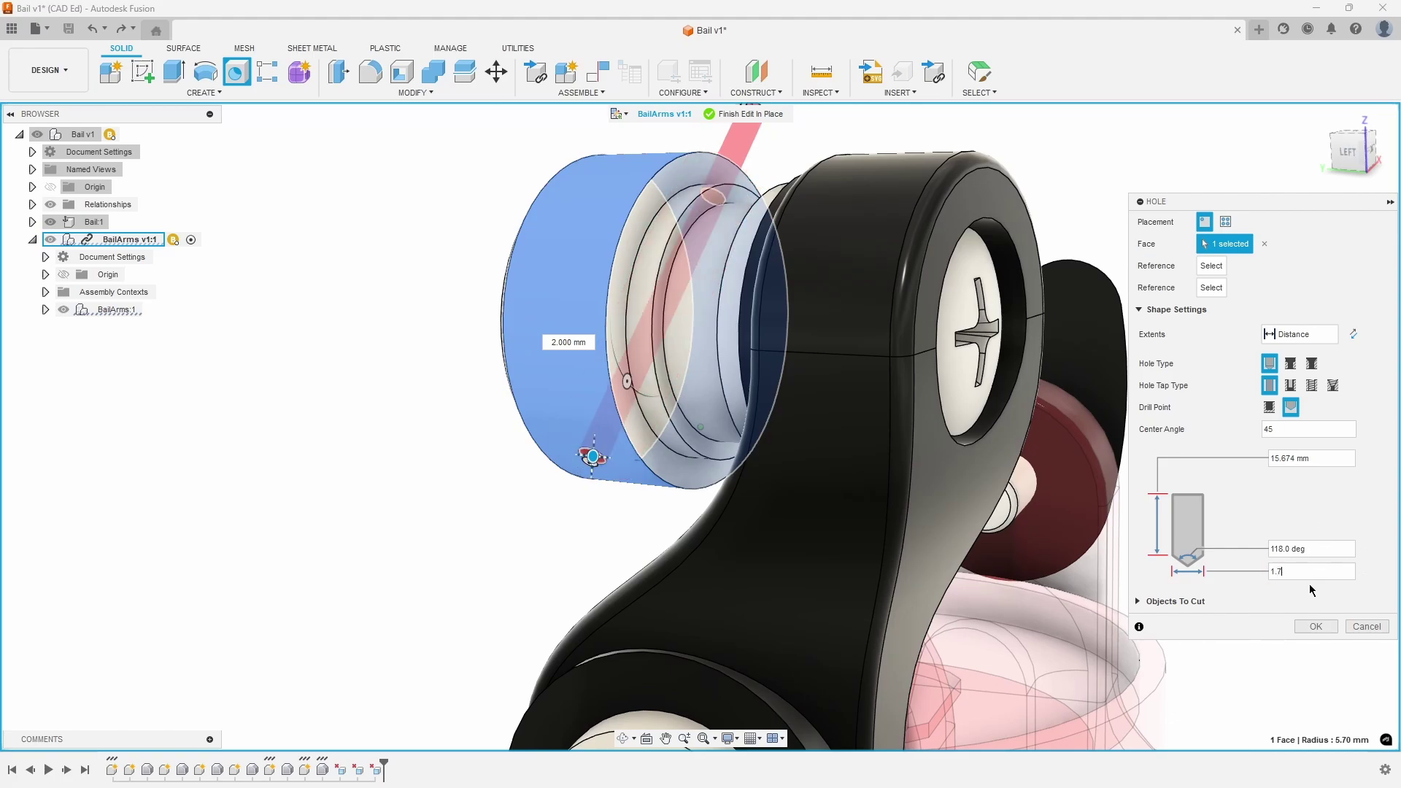
{"action": "type", "text": ".7"}
{"action": "left_click", "coordinate": [1319, 458]}
{"action": "type", "text": "5"}
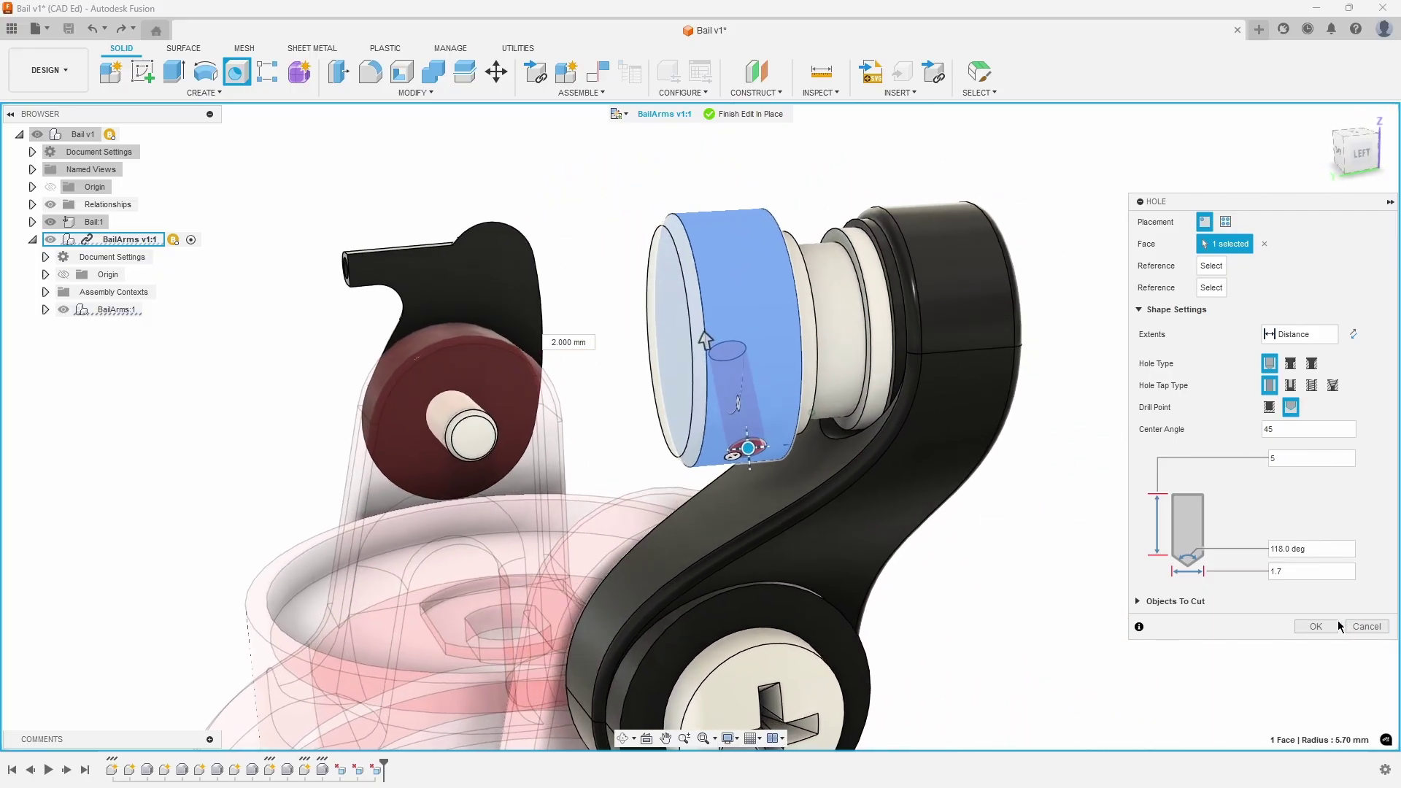
{"action": "left_click", "coordinate": [1316, 626]}
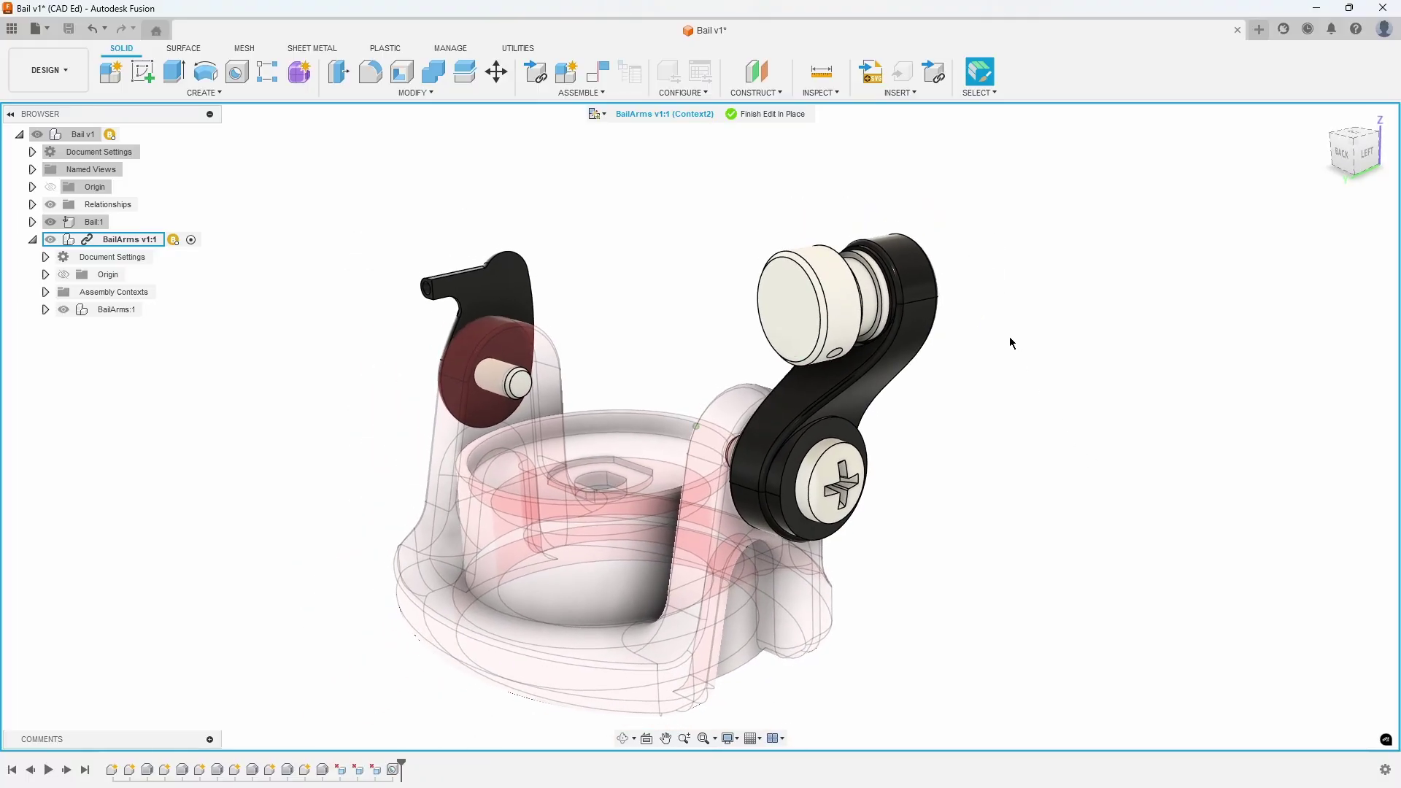
{"action": "left_click", "coordinate": [759, 116]}
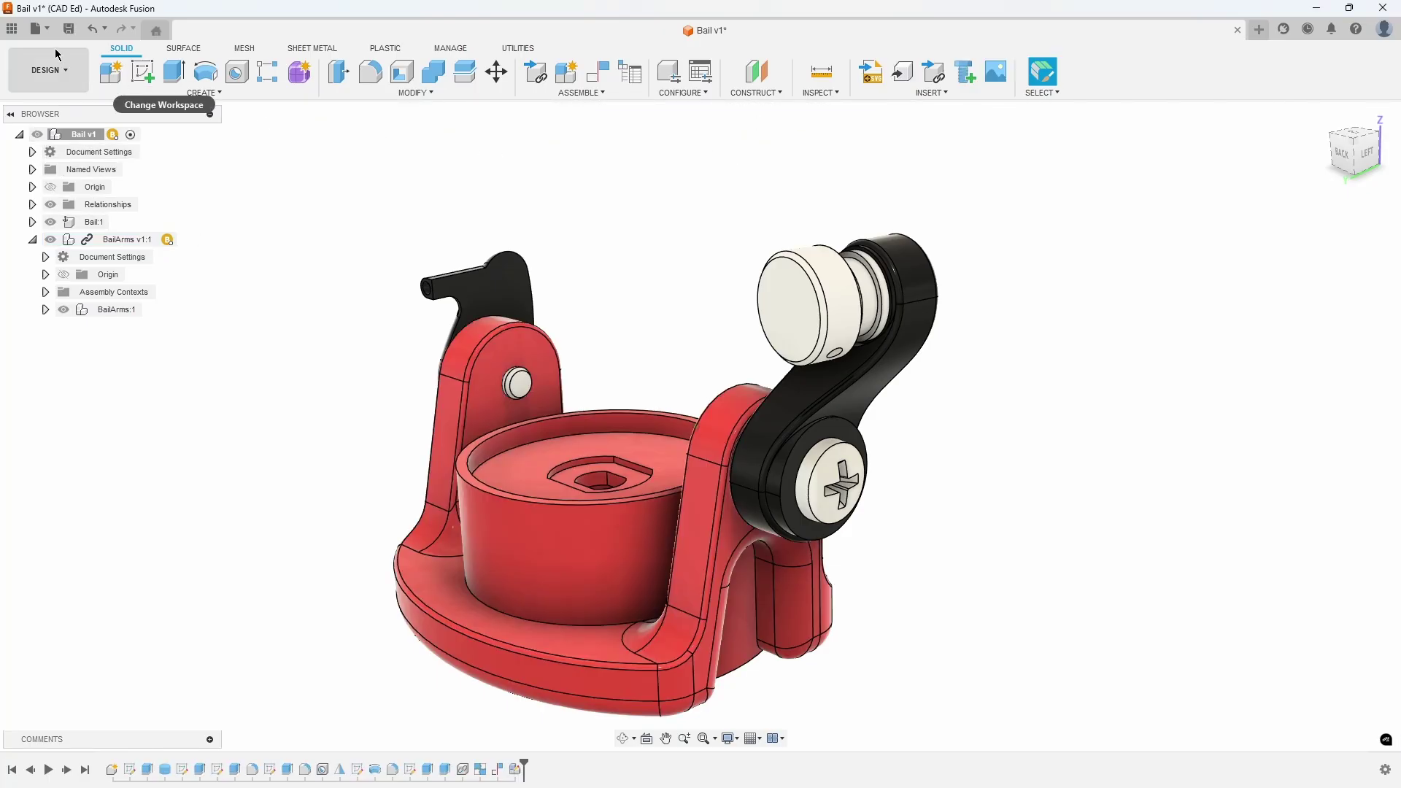
Insert Reel_Body from the project into the current design, positioned beside the bail at about -47 mm along X.
{"action": "left_click", "coordinate": [12, 29]}
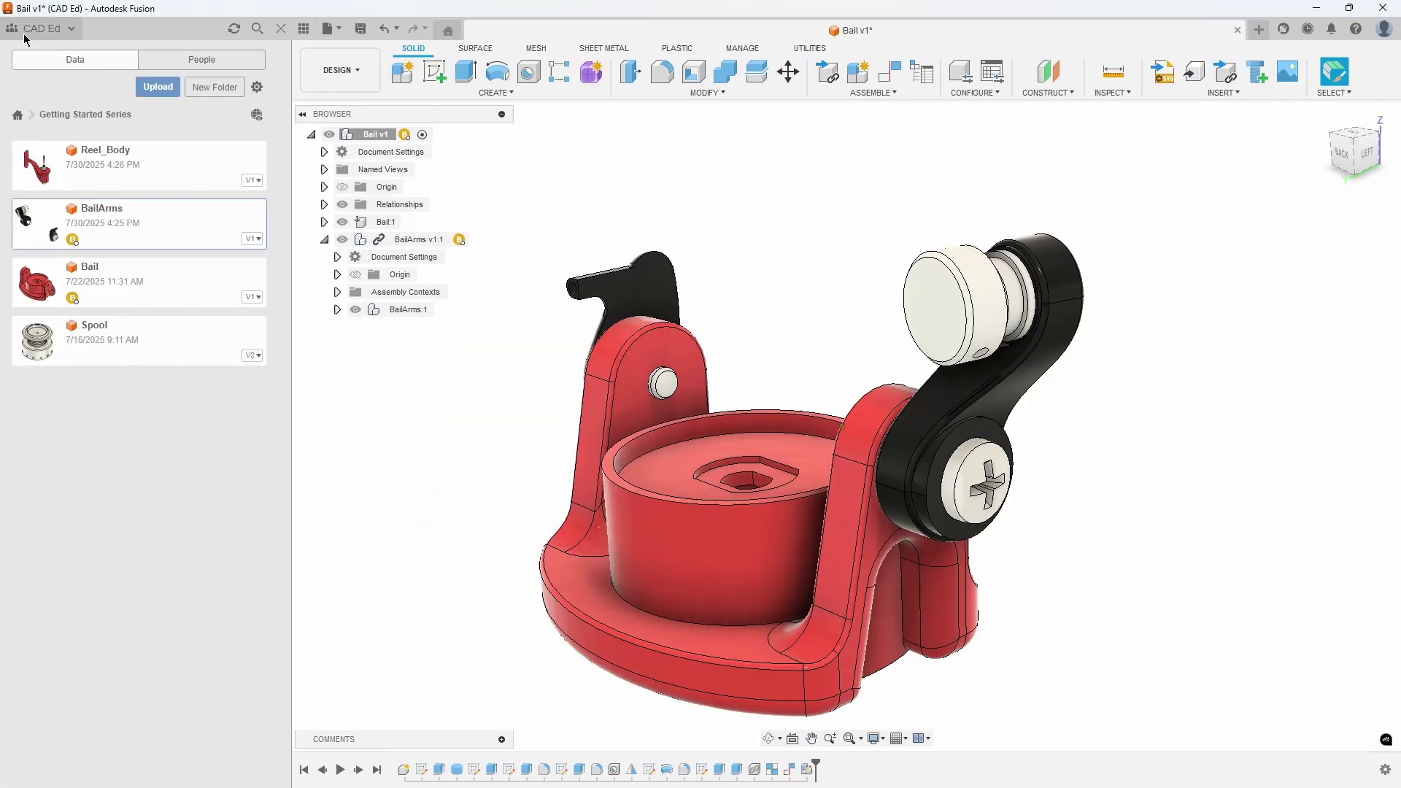
{"action": "right_click", "coordinate": [100, 165]}
{"action": "left_click", "coordinate": [120, 188]}
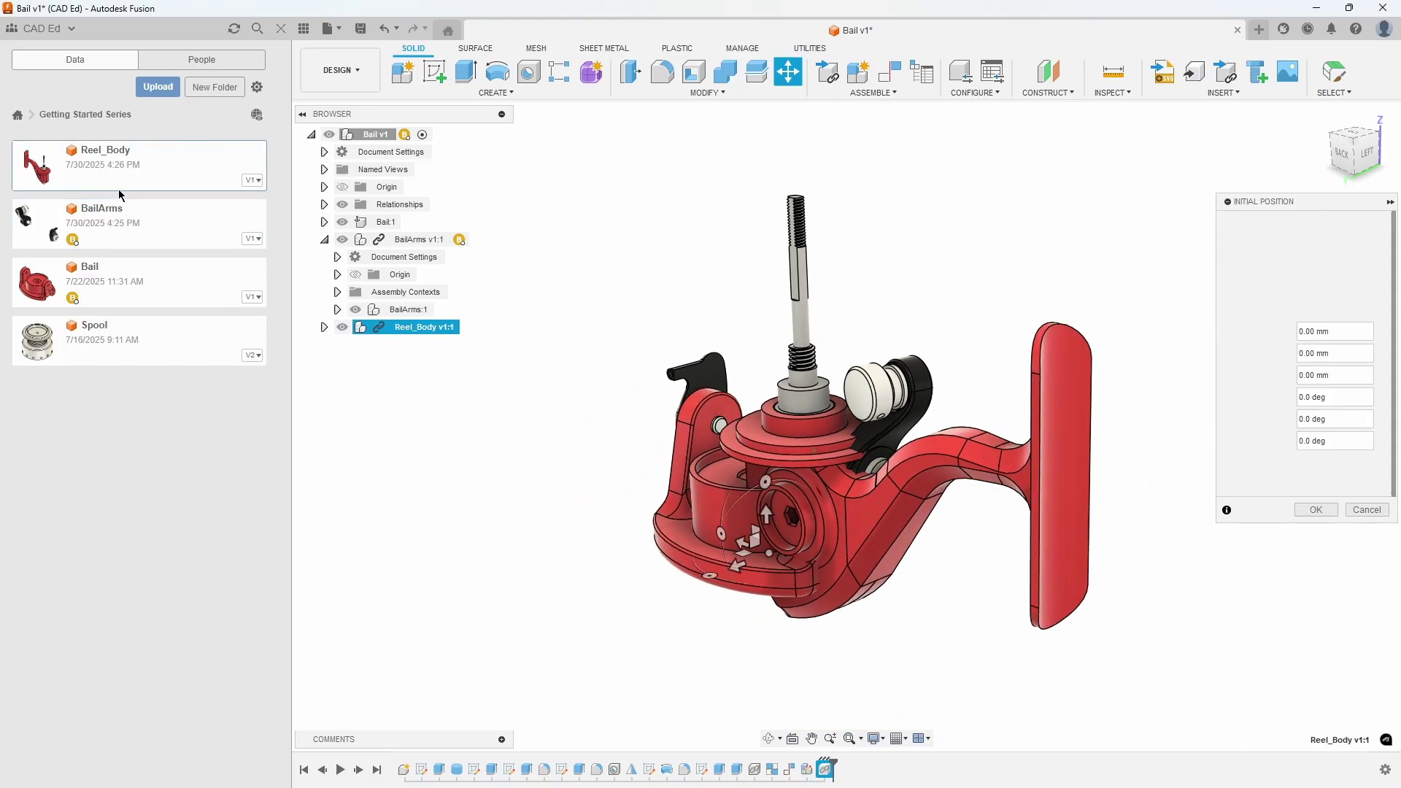
{"action": "middle_click_drag", "start_coordinate": [923, 312], "coordinate": [749, 560], "text": "shift"}
{"action": "left_click_drag", "start_coordinate": [749, 560], "coordinate": [1127, 606]}
{"action": "left_click", "coordinate": [1315, 509]}
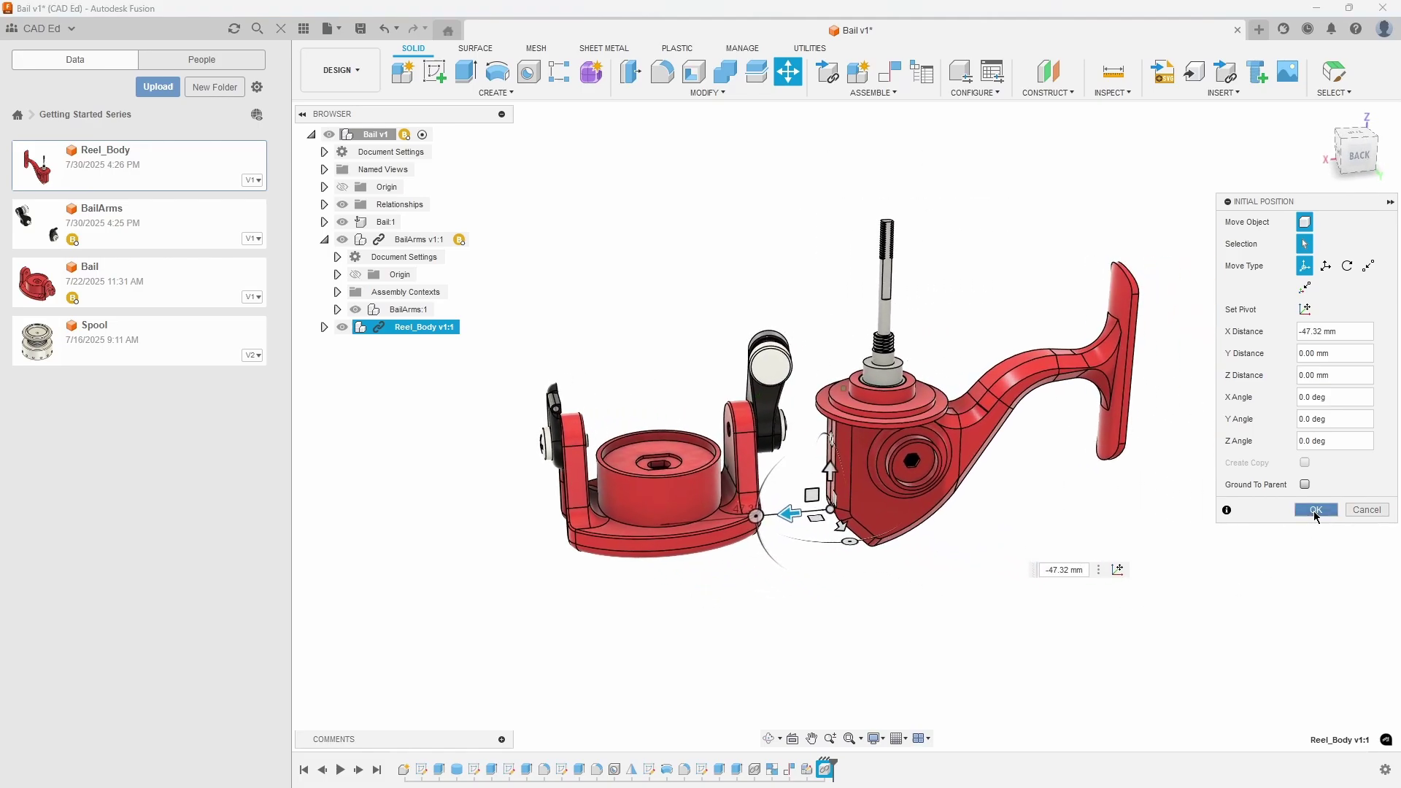
{"action": "left_click", "coordinate": [304, 30]}
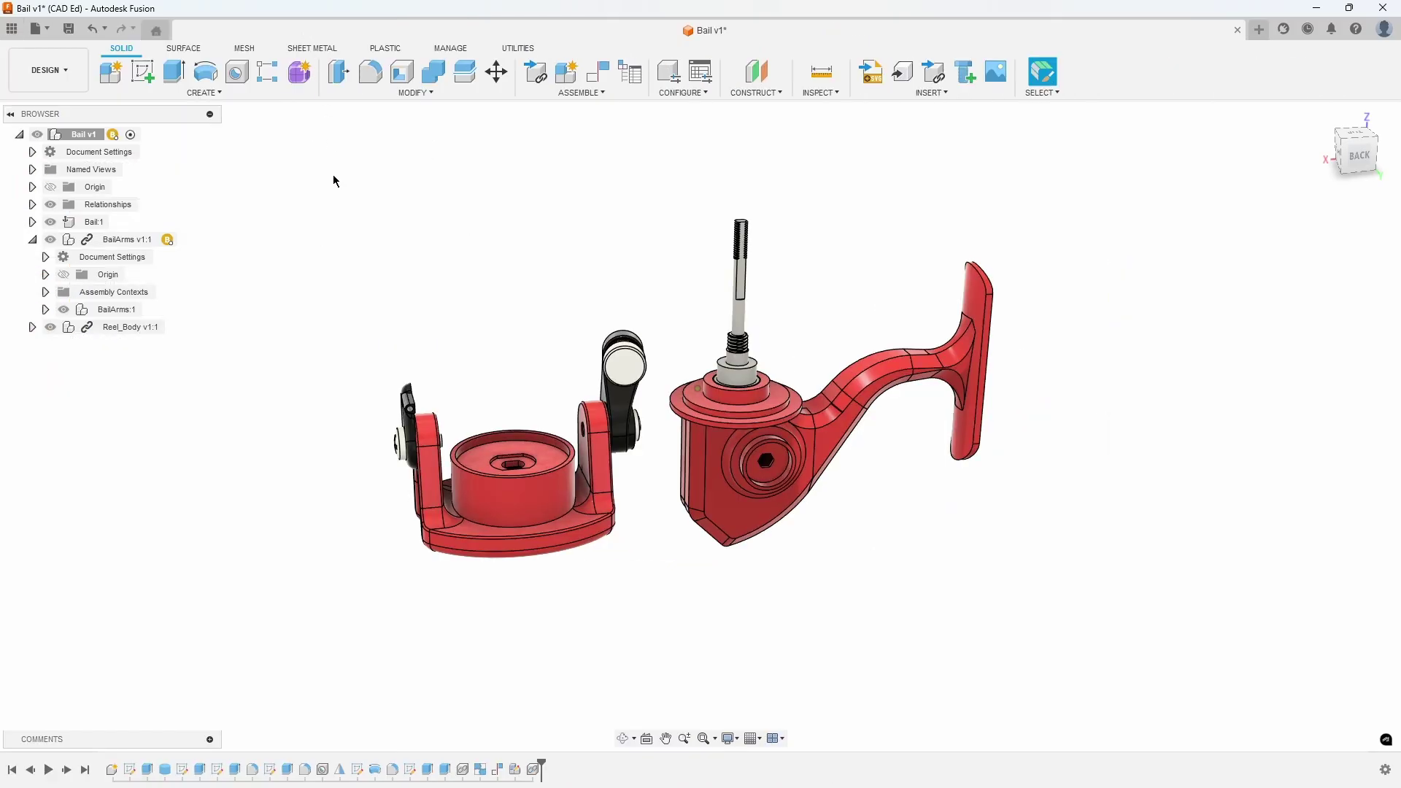
Test-move the loose parts of the inserted Reel_Body and revert their positions.
{"action": "scroll", "coordinate": [523, 353], "scroll_direction": "up", "scroll_amount": 3}
{"action": "middle_click_drag", "start_coordinate": [523, 354], "coordinate": [749, 495], "text": "shift"}
{"action": "mouse_move", "coordinate": [750, 494]}
{"action": "left_mouse_down"}
{"action": "mouse_move", "coordinate": [823, 548]}
{"action": "mouse_move", "coordinate": [760, 507]}
{"action": "left_mouse_up"}
{"action": "left_click_drag", "start_coordinate": [751, 374], "coordinate": [739, 347]}
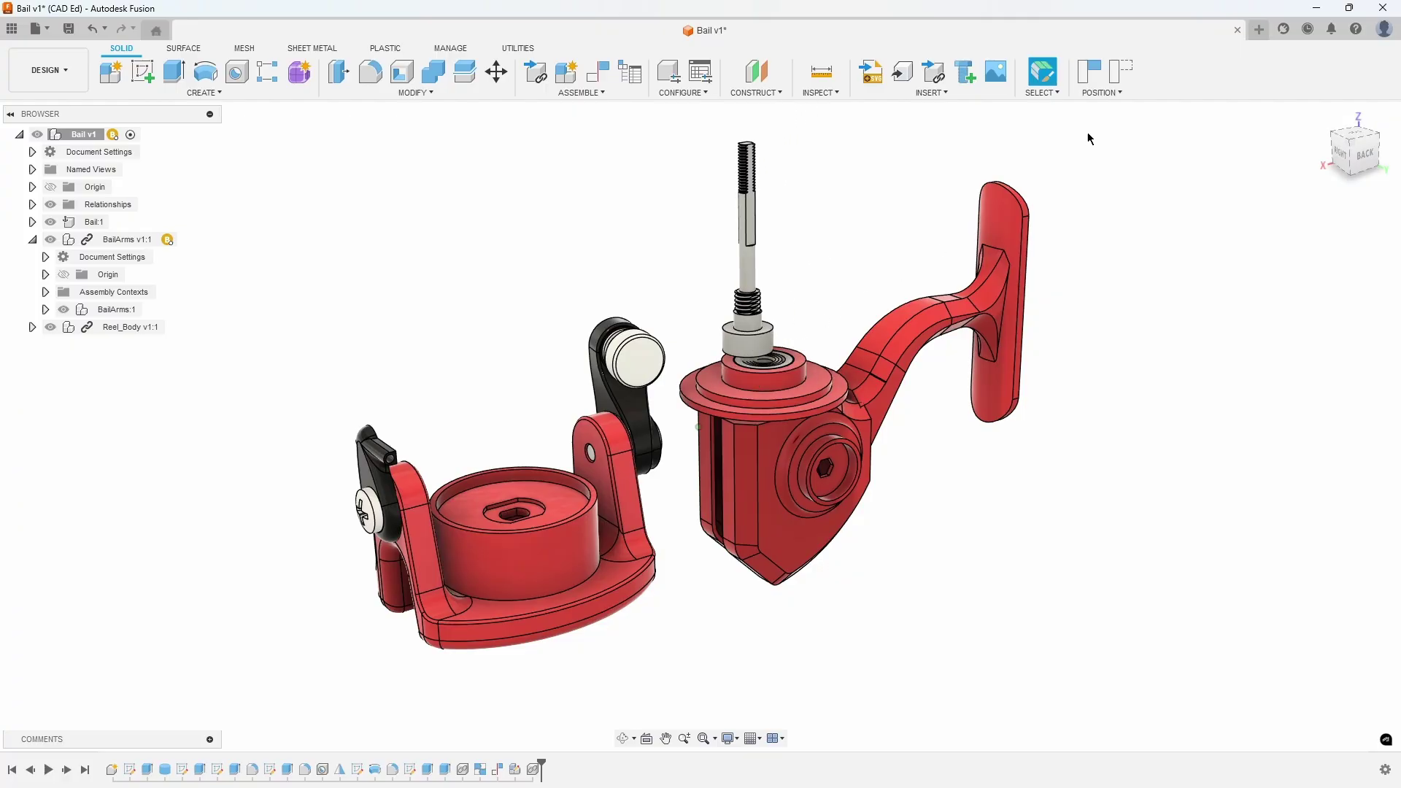
{"action": "left_click", "coordinate": [1120, 71]}
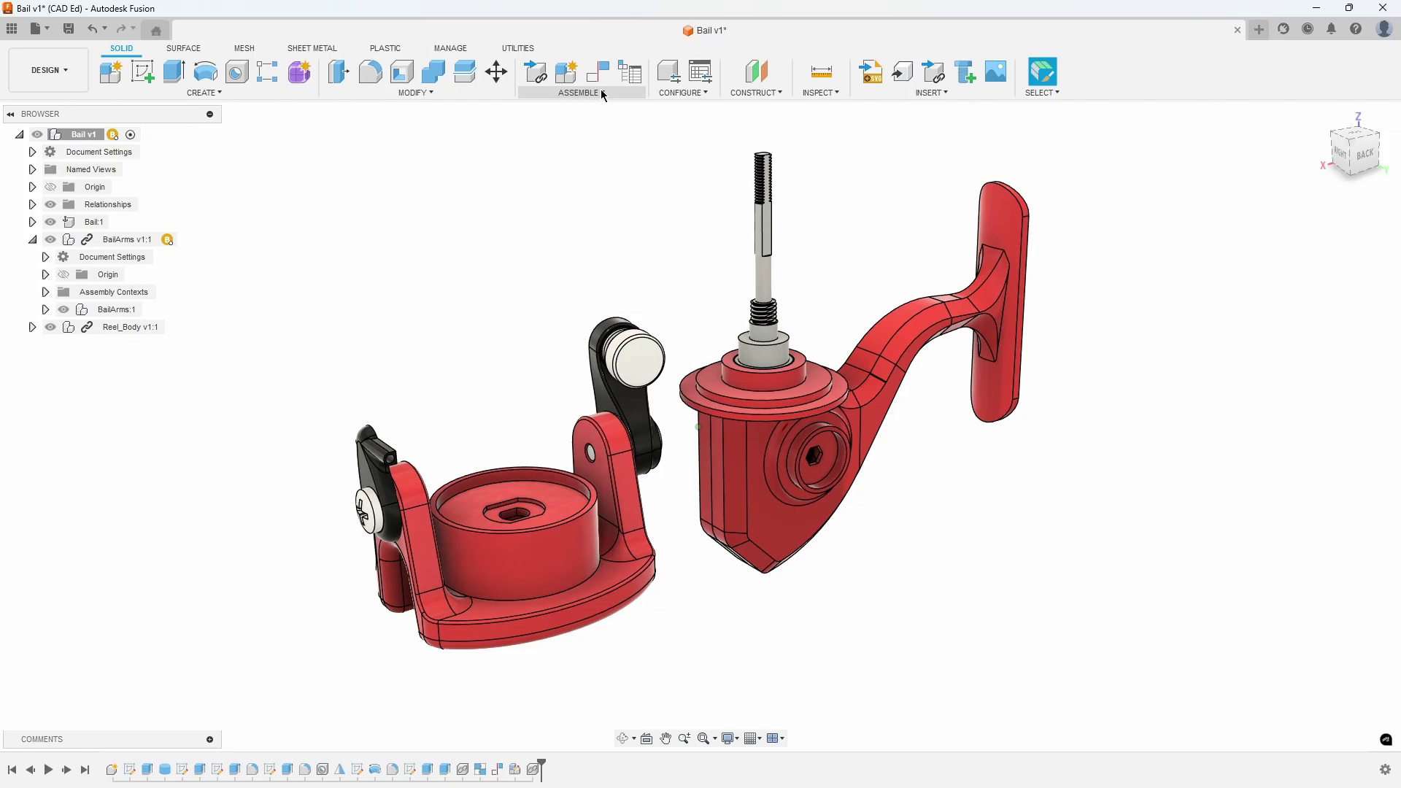
Create a rigid group from Reel_Body's Right_Body, Left_Body, both cross recessed screws and the 5908K721 bearing, leaving the shaft out.
{"action": "left_click", "coordinate": [32, 327]}
{"action": "left_click", "coordinate": [45, 397]}
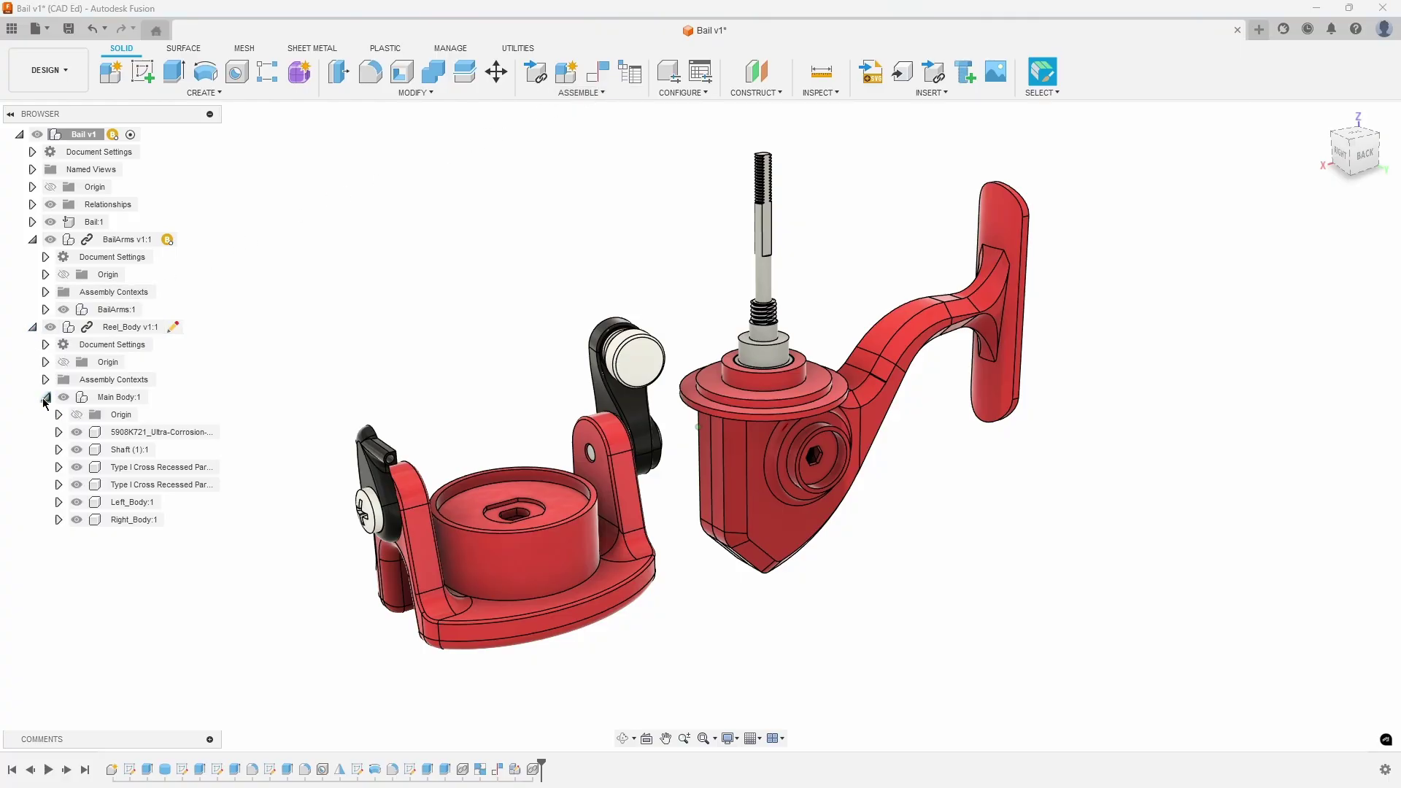
{"action": "left_click", "coordinate": [583, 93]}
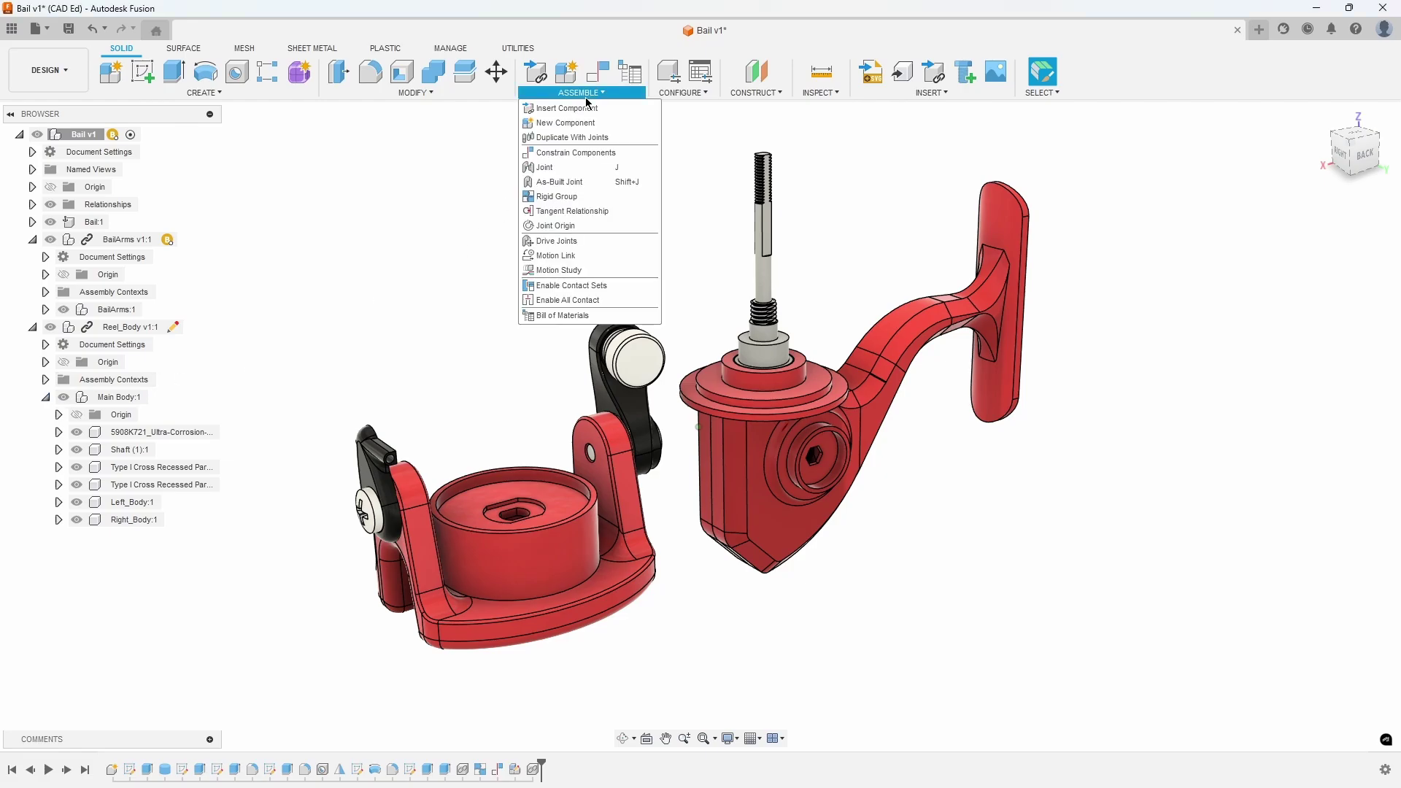
{"action": "left_click", "coordinate": [563, 203]}
{"action": "left_click", "coordinate": [137, 523]}
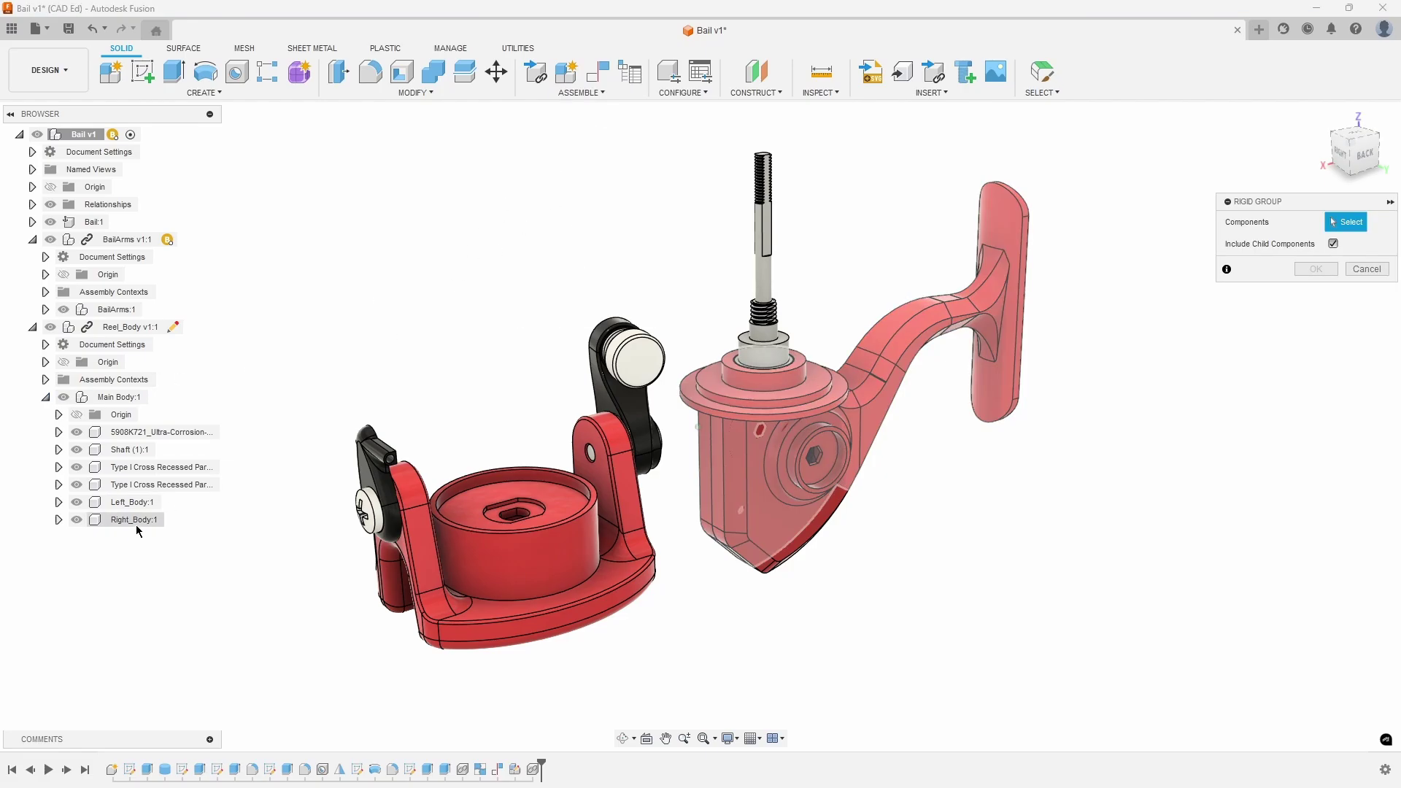
{"action": "left_click", "coordinate": [135, 502]}
{"action": "left_click", "coordinate": [139, 485]}
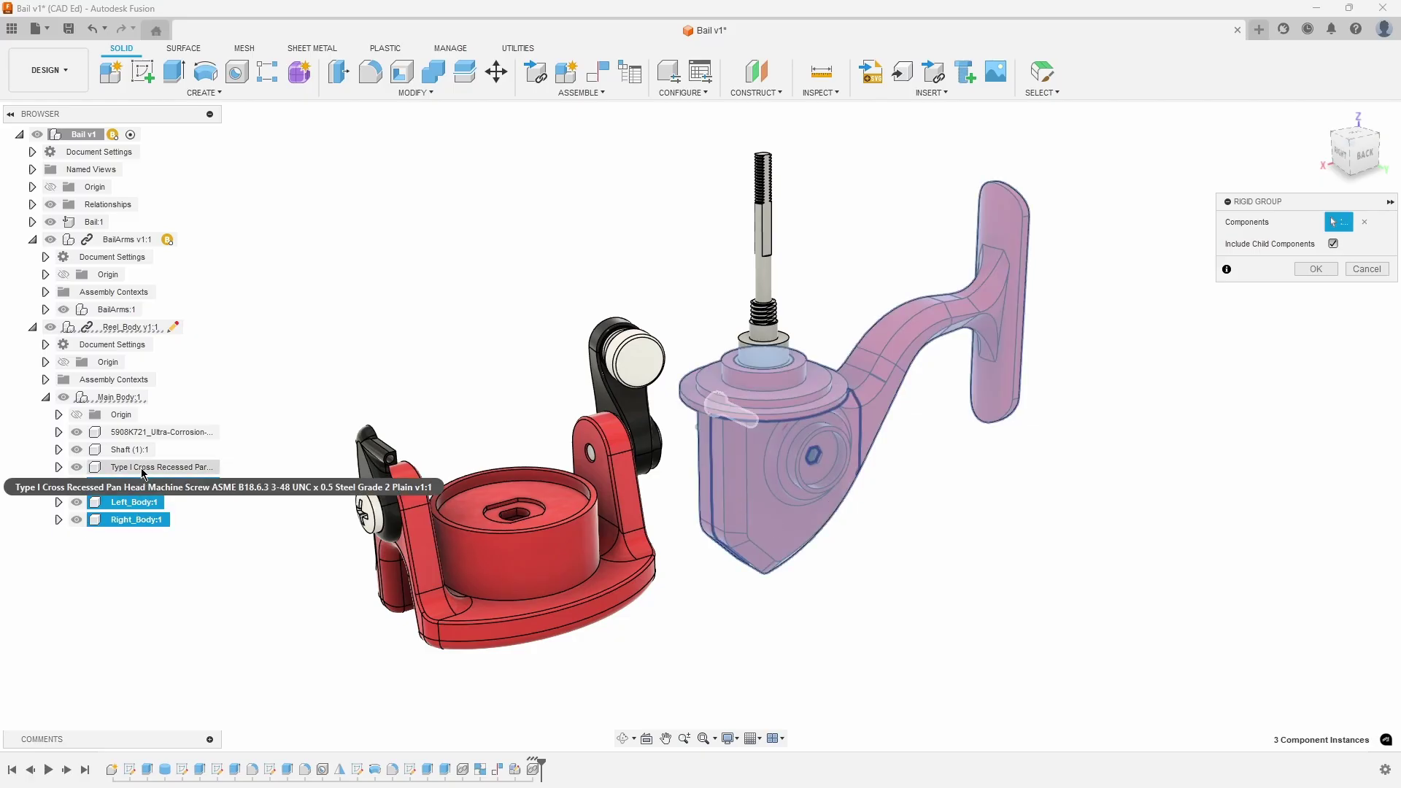
{"action": "left_click", "coordinate": [142, 468]}
{"action": "left_click", "coordinate": [146, 432]}
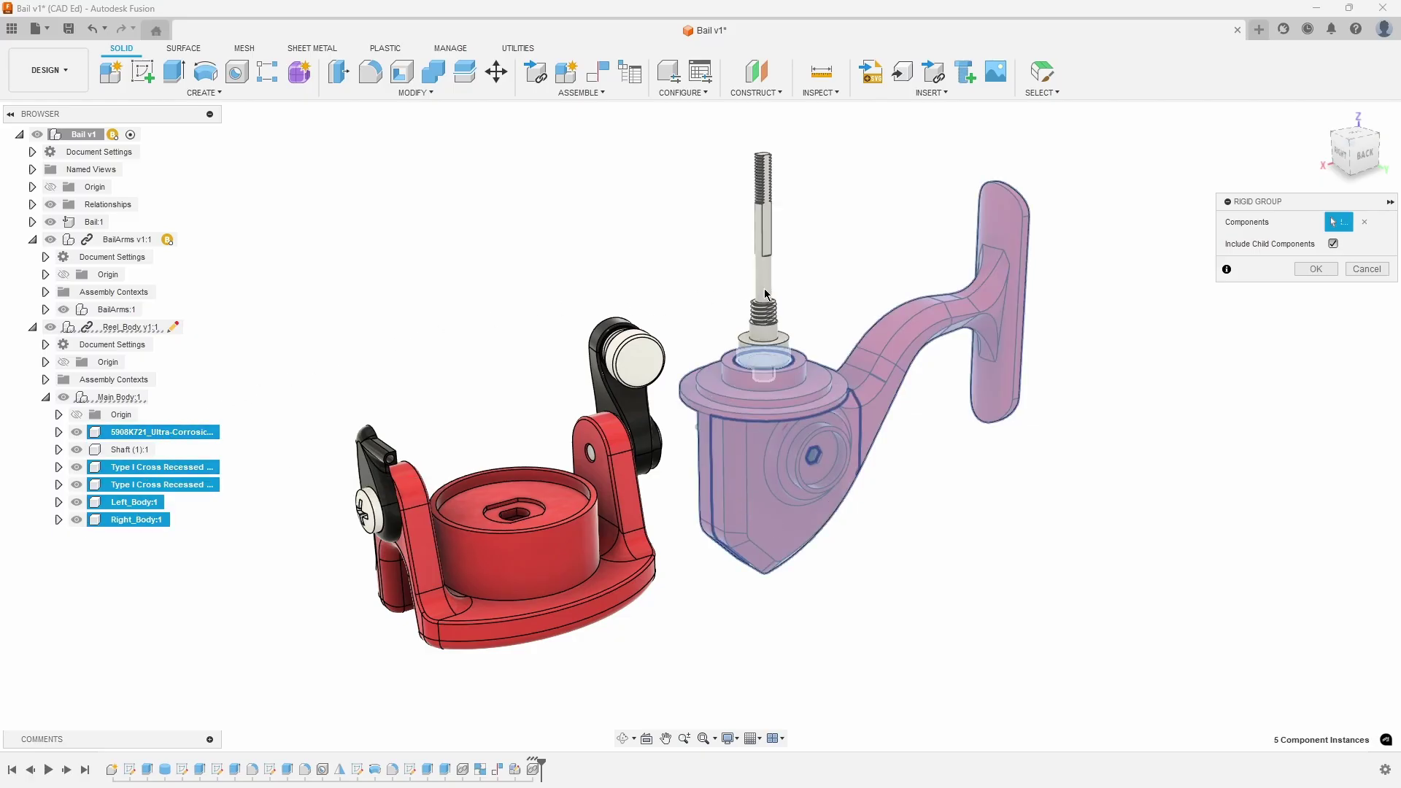
{"action": "left_click", "coordinate": [1305, 270]}
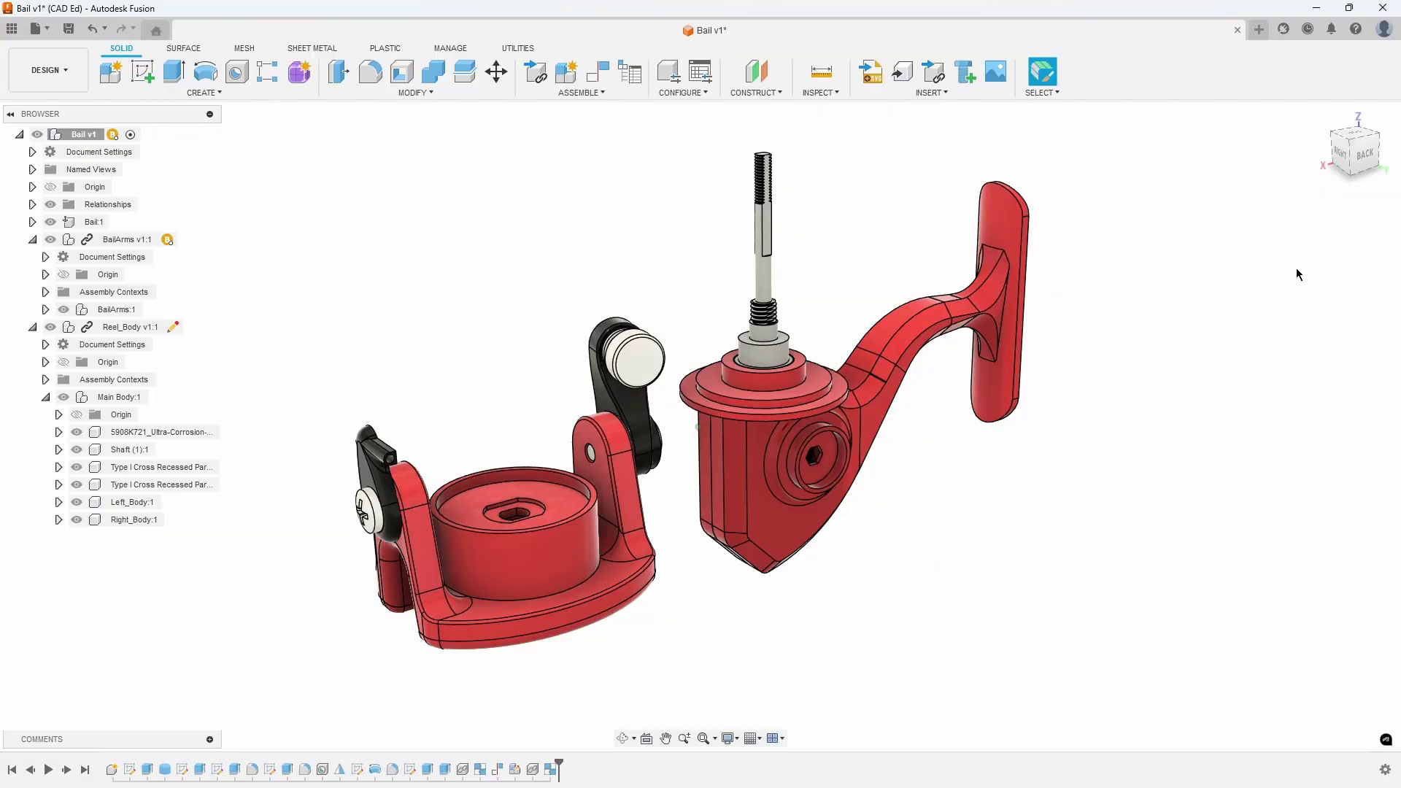
Add a revolute as-built joint about the Z axis between the shaft and the 5908K721 bearing, with its origin at the bearing's circular edge.
{"action": "scroll", "coordinate": [896, 247], "scroll_direction": "up", "scroll_amount": 5}
{"action": "scroll", "coordinate": [897, 246], "scroll_direction": "up", "scroll_amount": 2}
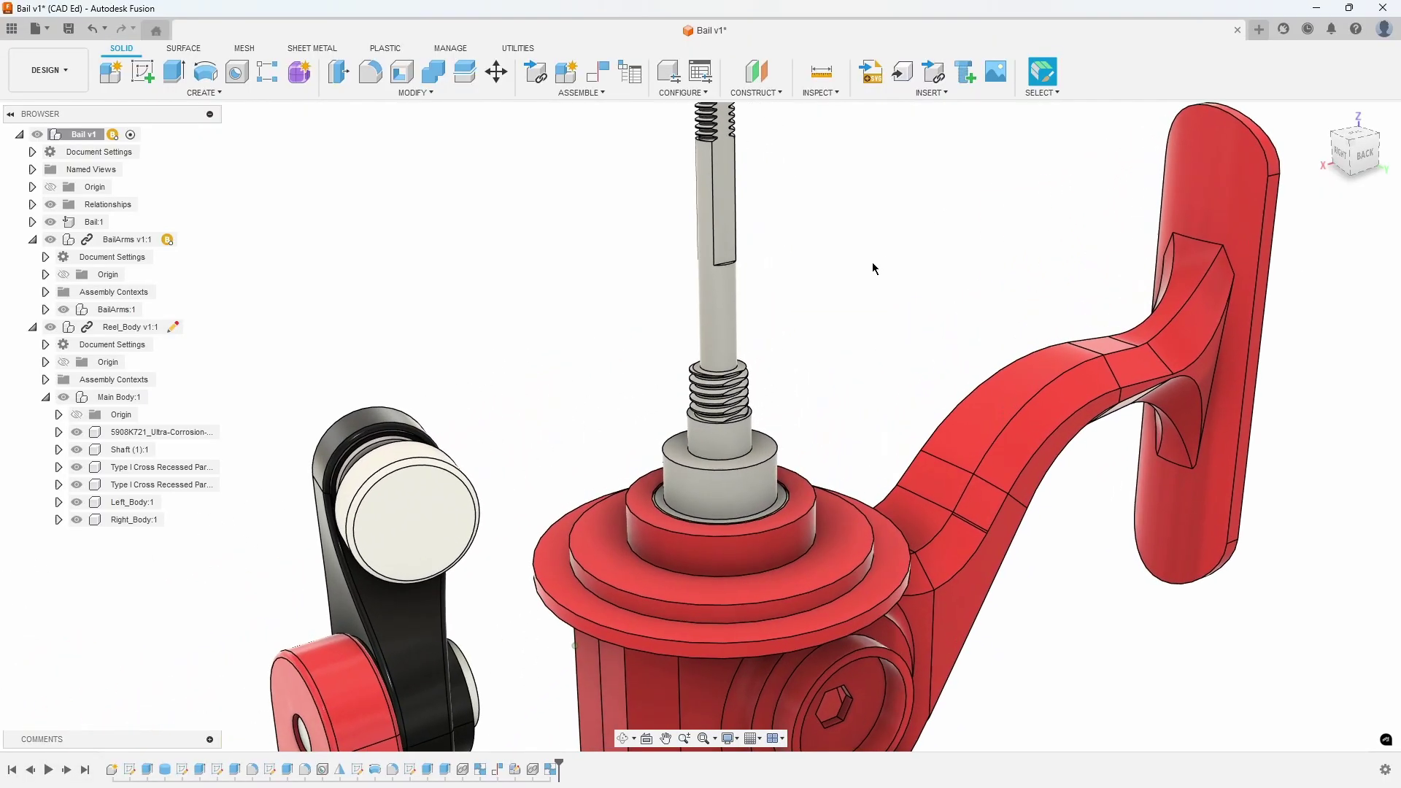
{"action": "left_click", "coordinate": [603, 94]}
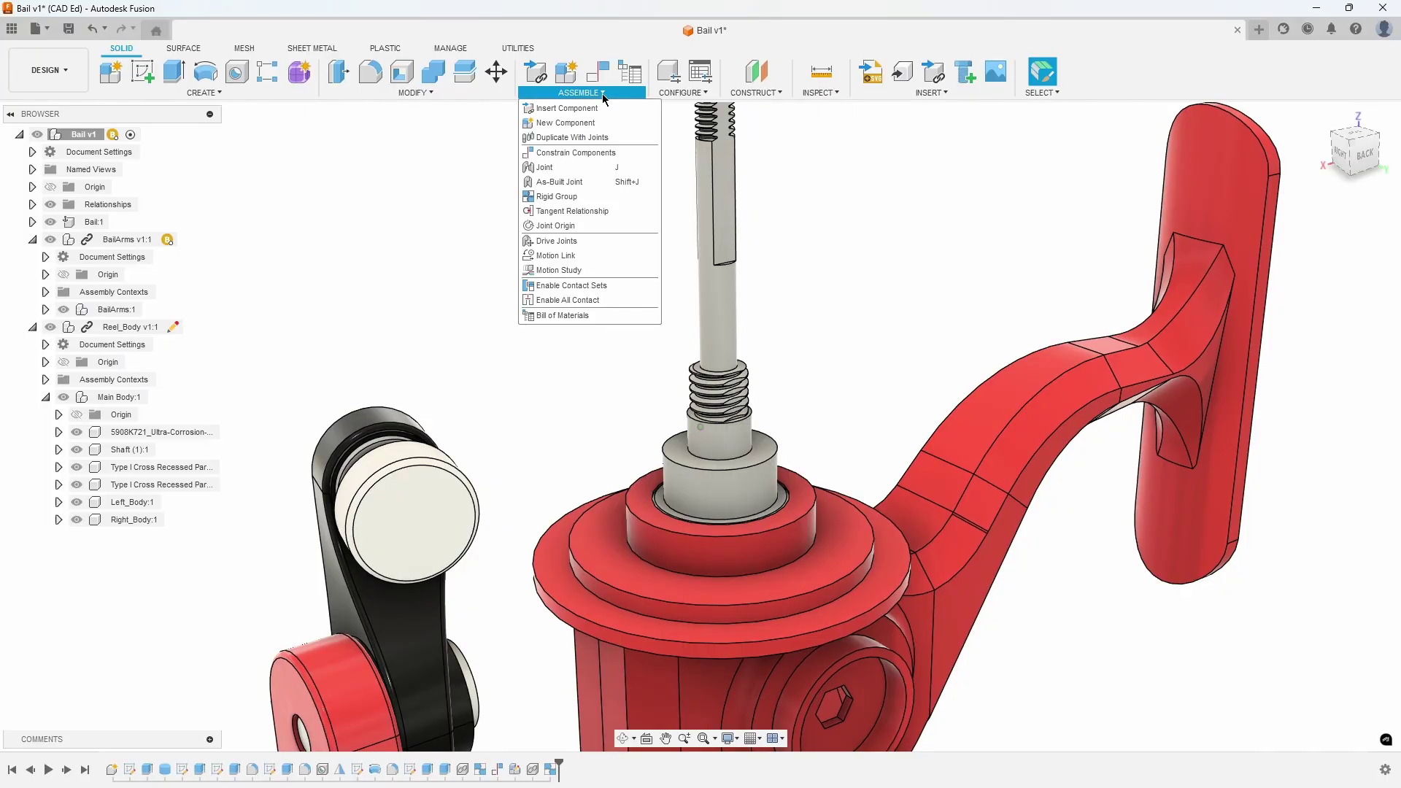
{"action": "left_click", "coordinate": [560, 182]}
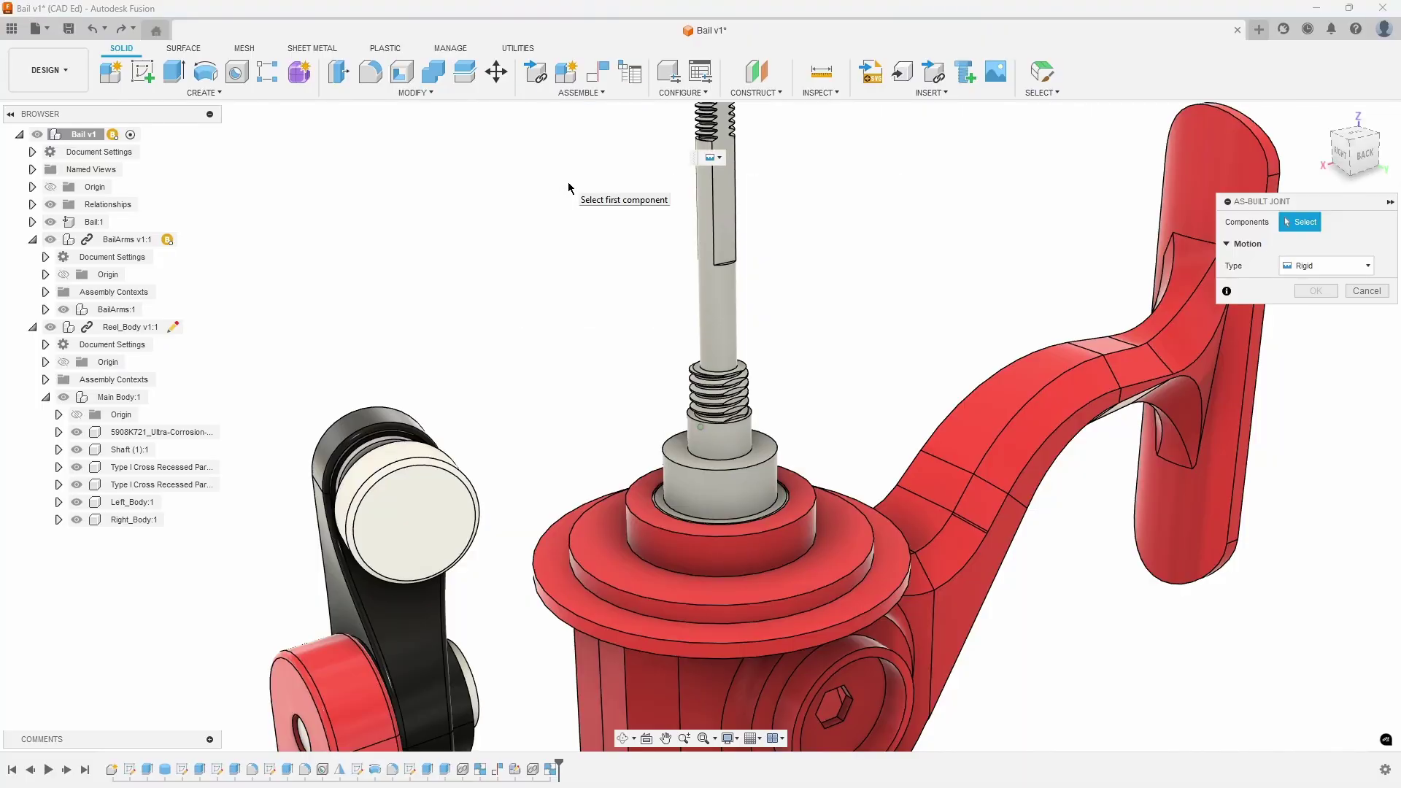
{"action": "left_click", "coordinate": [715, 345]}
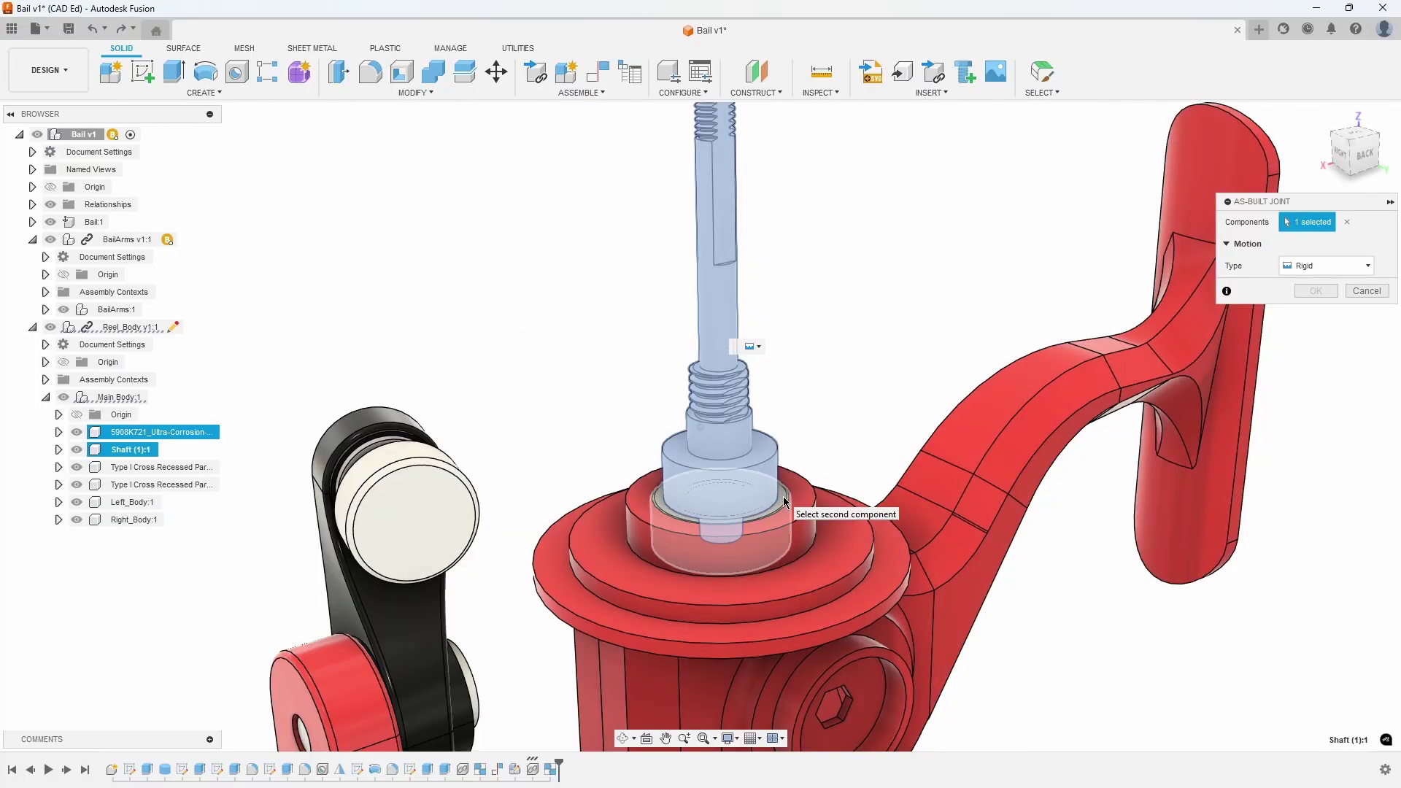
{"action": "left_click", "coordinate": [784, 502]}
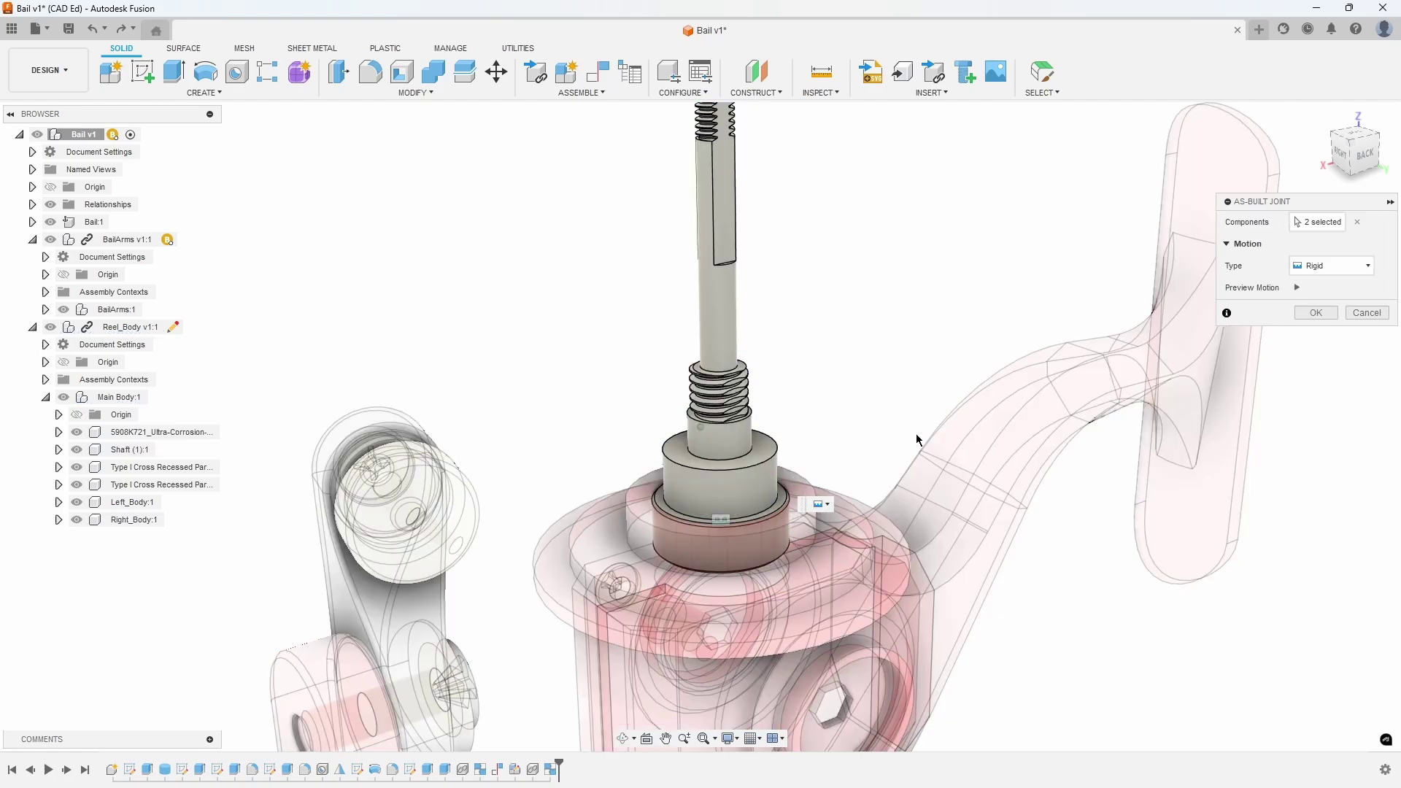
{"action": "left_click", "coordinate": [1313, 266]}
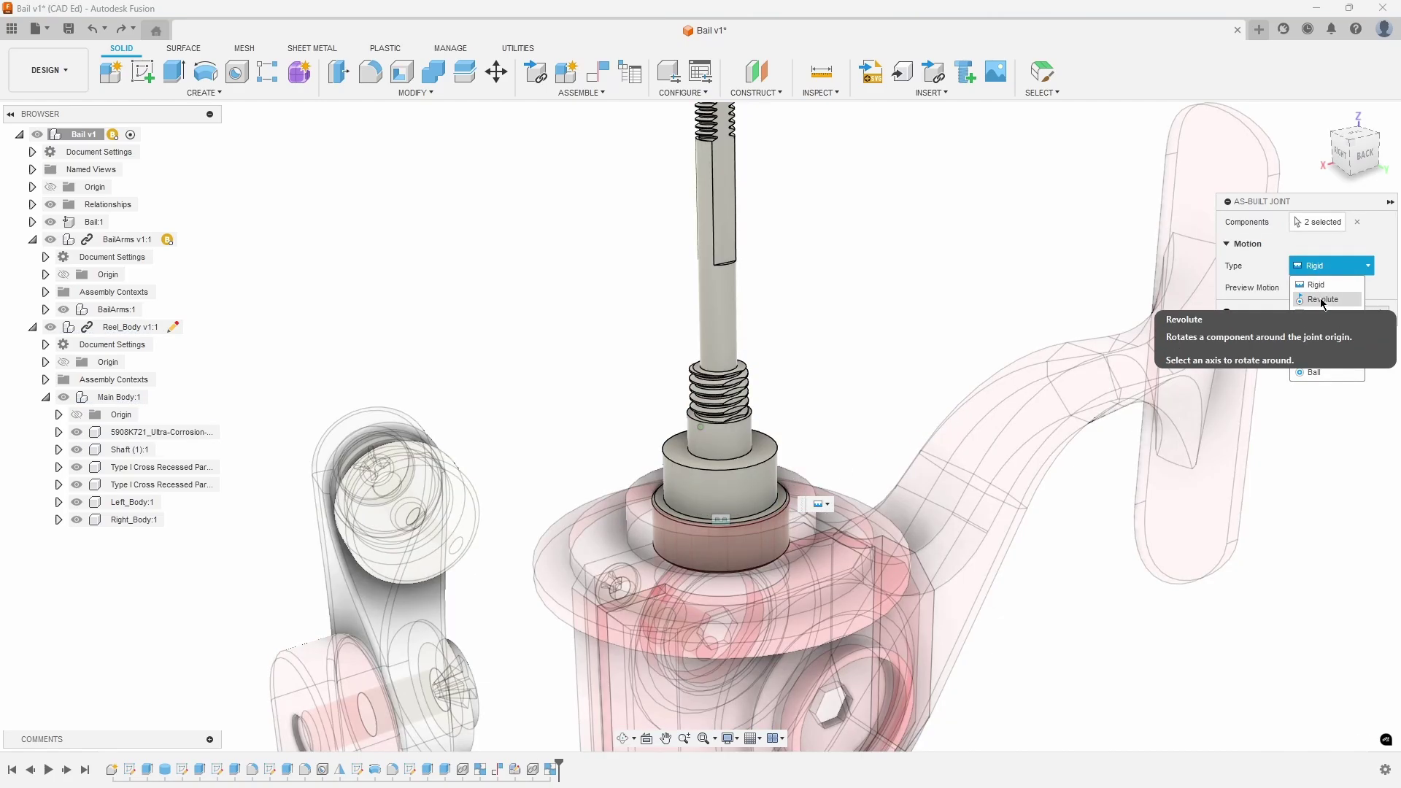
{"action": "left_click", "coordinate": [1321, 300]}
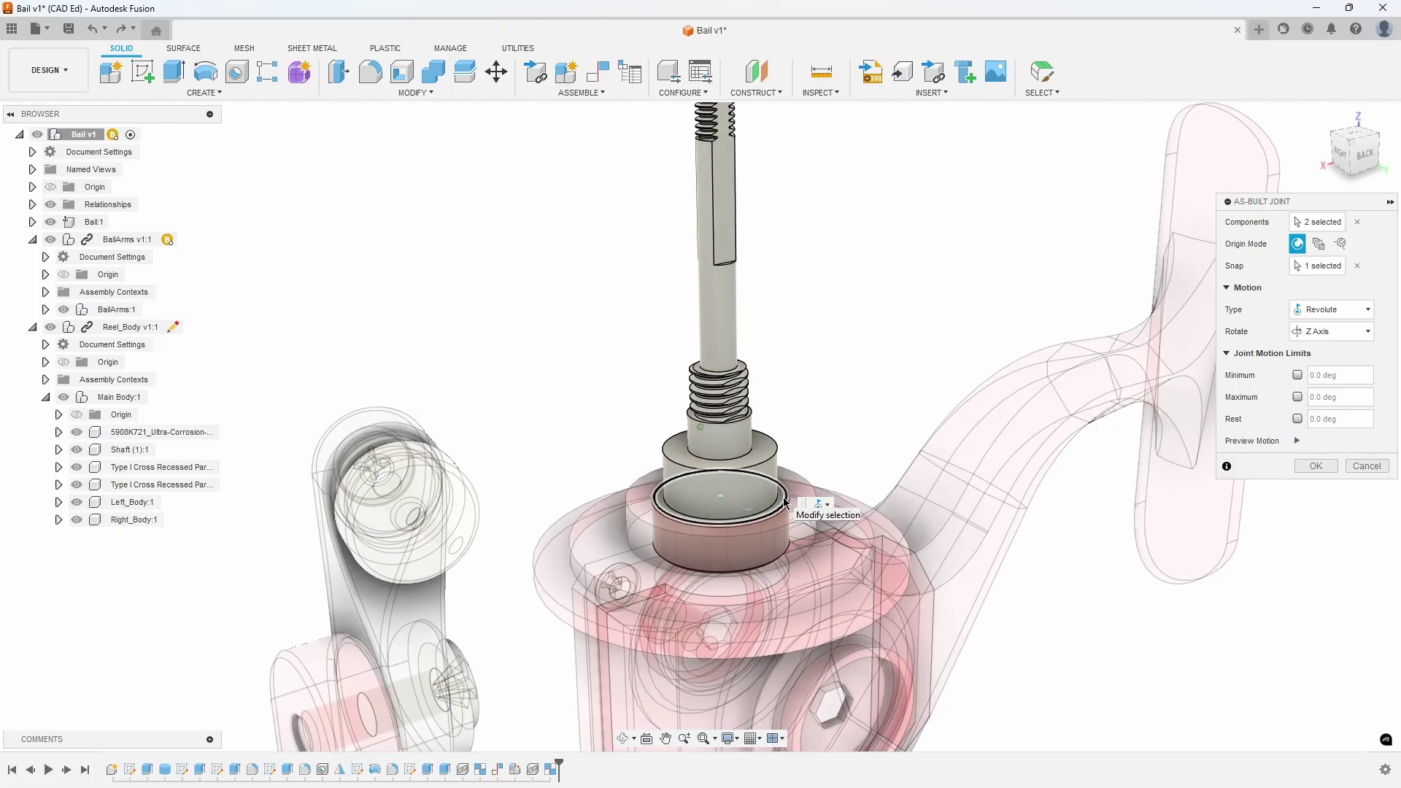
{"action": "left_click", "coordinate": [1313, 466]}
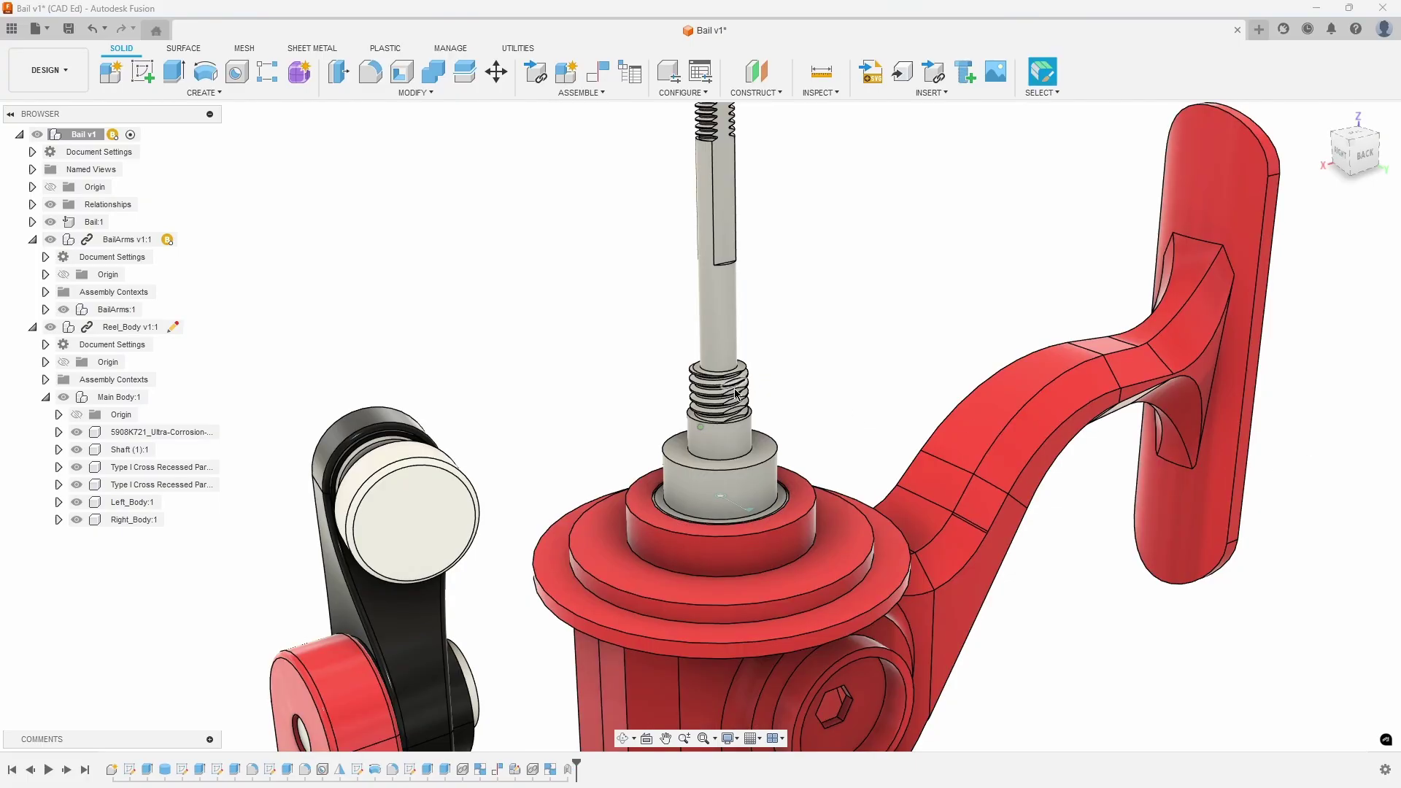
Test-move the grouped reel body together with its jointed shaft and revert the position.
{"action": "middle_click_drag", "start_coordinate": [724, 408], "coordinate": [727, 423], "text": "shift"}
{"action": "left_click_drag", "start_coordinate": [727, 423], "coordinate": [830, 321]}
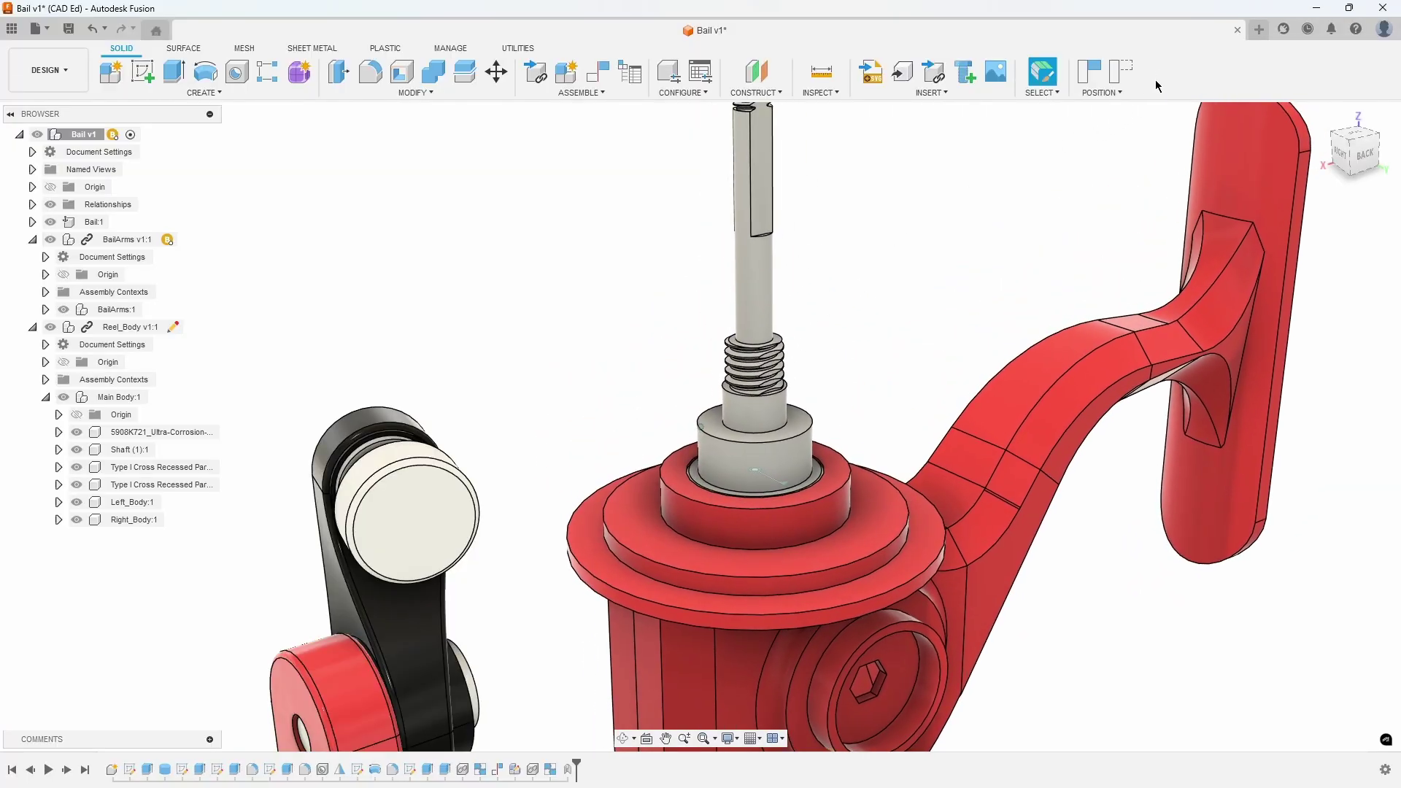
{"action": "left_click", "coordinate": [1121, 71]}
{"action": "scroll", "coordinate": [883, 342], "scroll_direction": "down", "scroll_amount": 5}
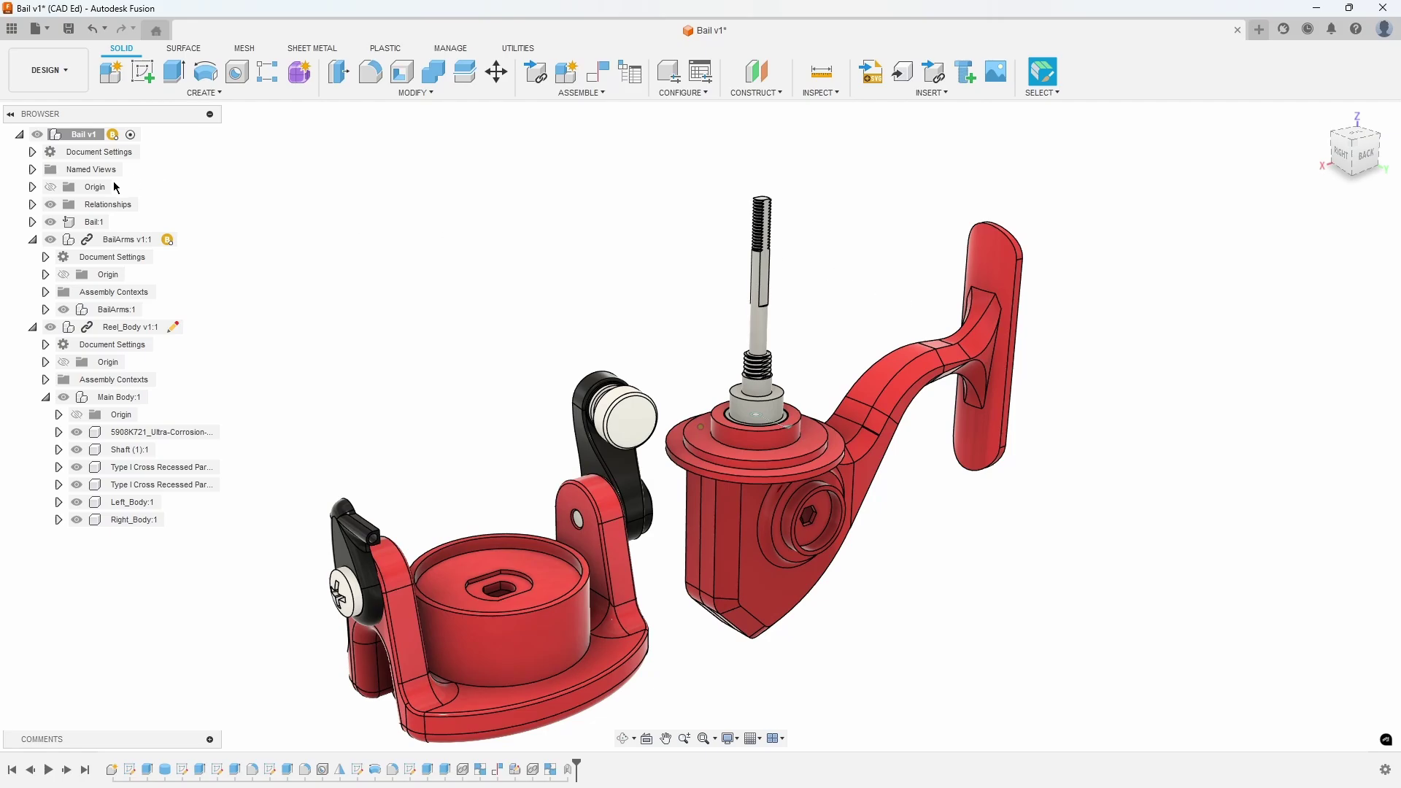
Show the top-level design's origin, hide Bail and BailArms, and collapse the BailArms component tree.
{"action": "left_click", "coordinate": [51, 187]}
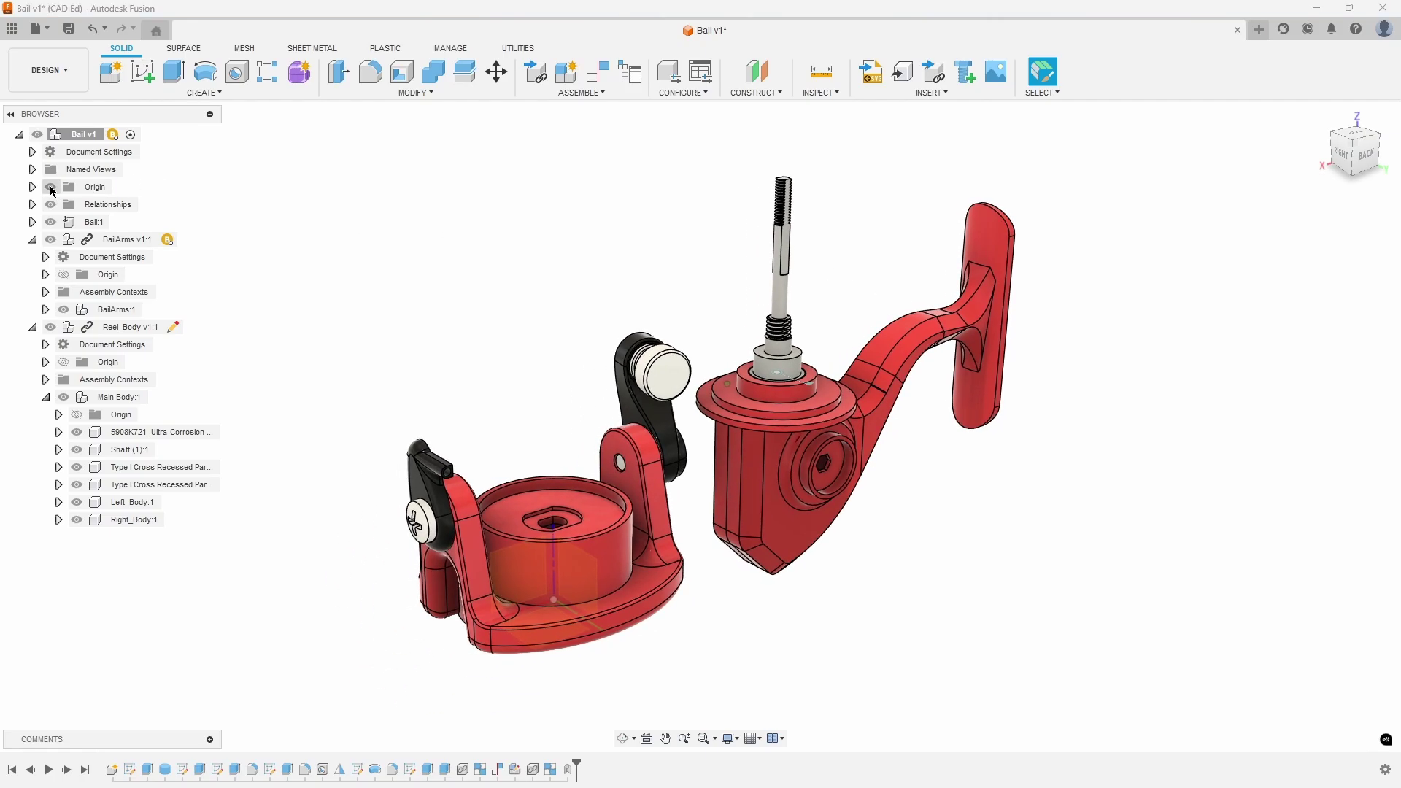
{"action": "left_click", "coordinate": [50, 204]}
{"action": "left_click", "coordinate": [50, 221]}
{"action": "left_click", "coordinate": [50, 240]}
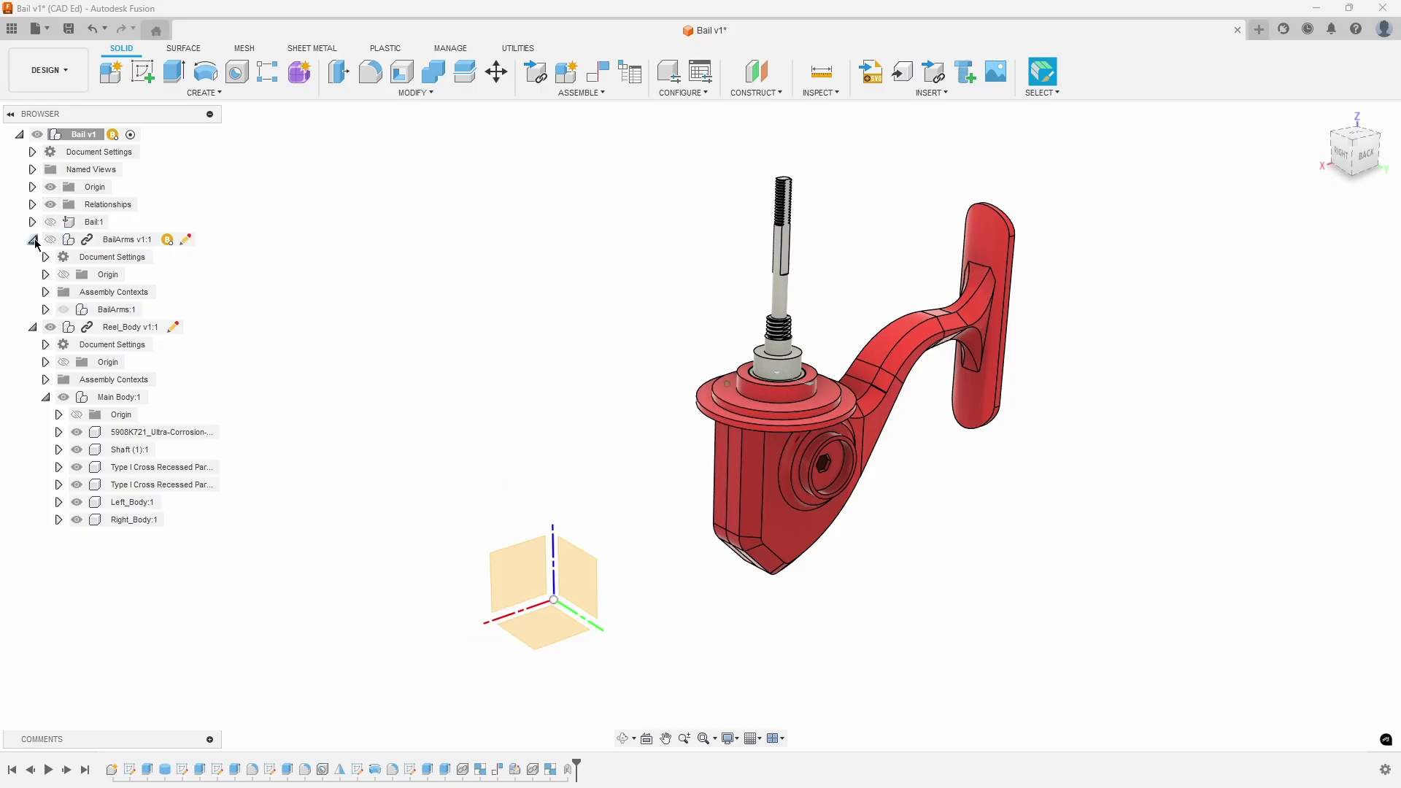
{"action": "left_click", "coordinate": [33, 240]}
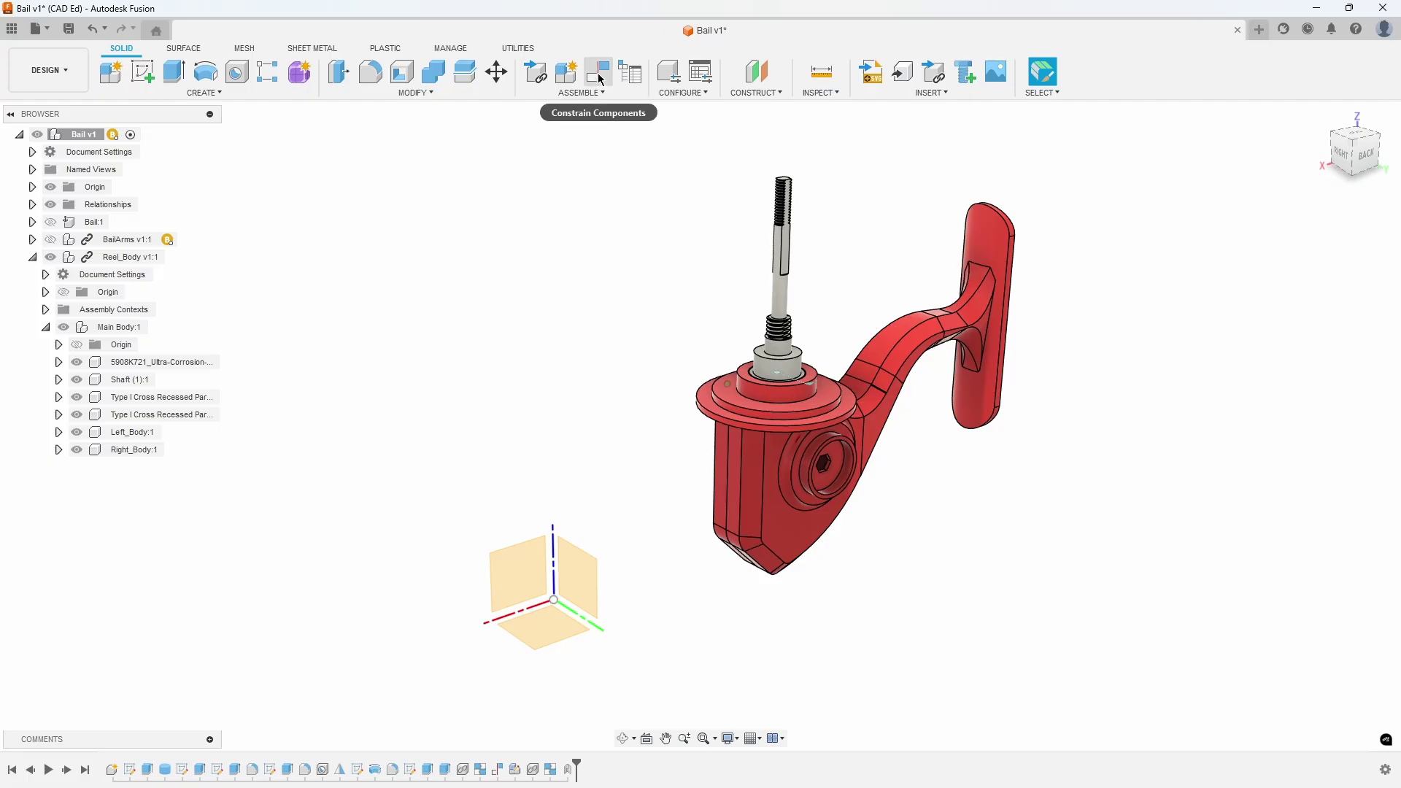
Constrain the lower corner vertex of Left_Body to the Bail design's origin point with a 0 mm offset.
{"action": "left_click", "coordinate": [600, 79]}
{"action": "middle_click_drag", "start_coordinate": [712, 482], "coordinate": [514, 588], "text": "shift"}
{"action": "left_click", "coordinate": [817, 531]}
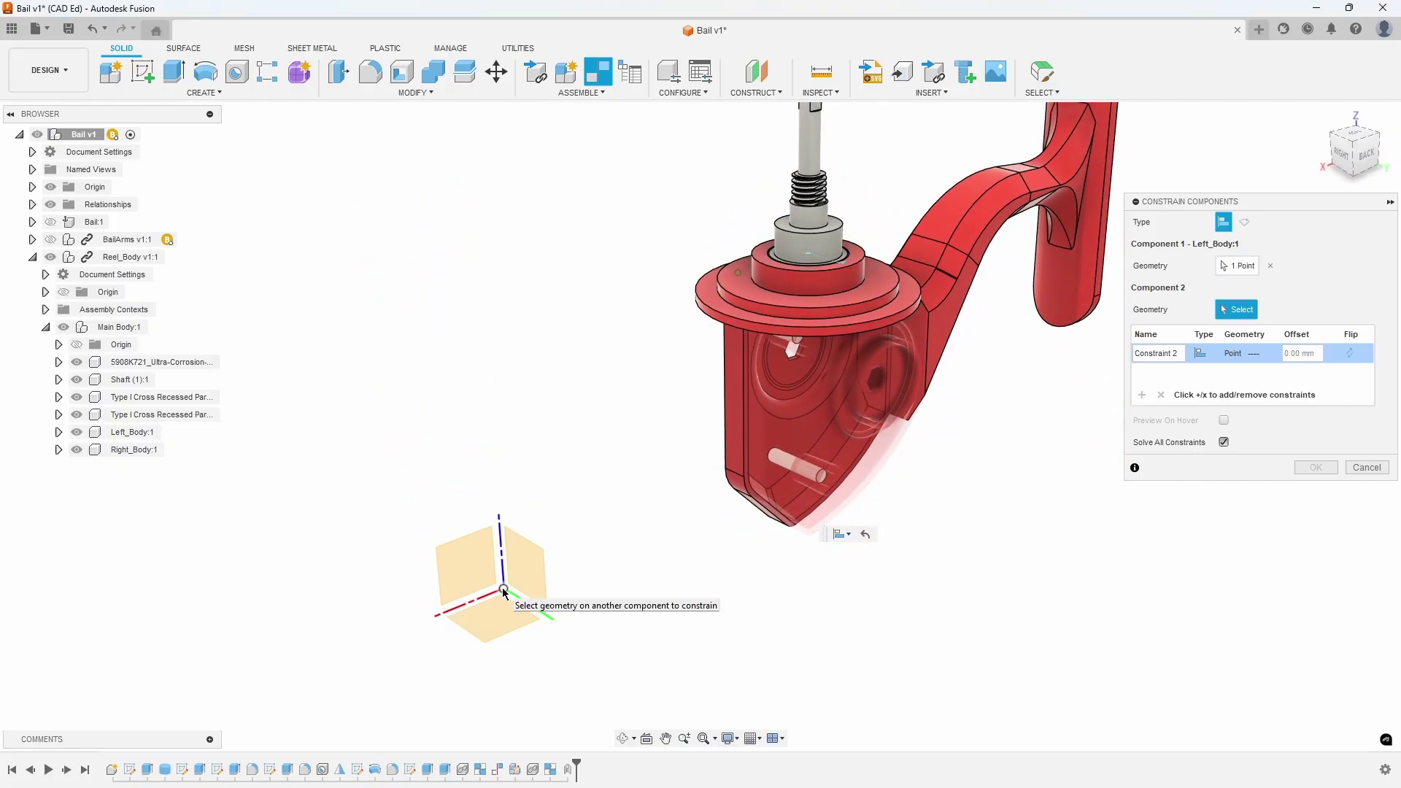
{"action": "left_click", "coordinate": [503, 590]}
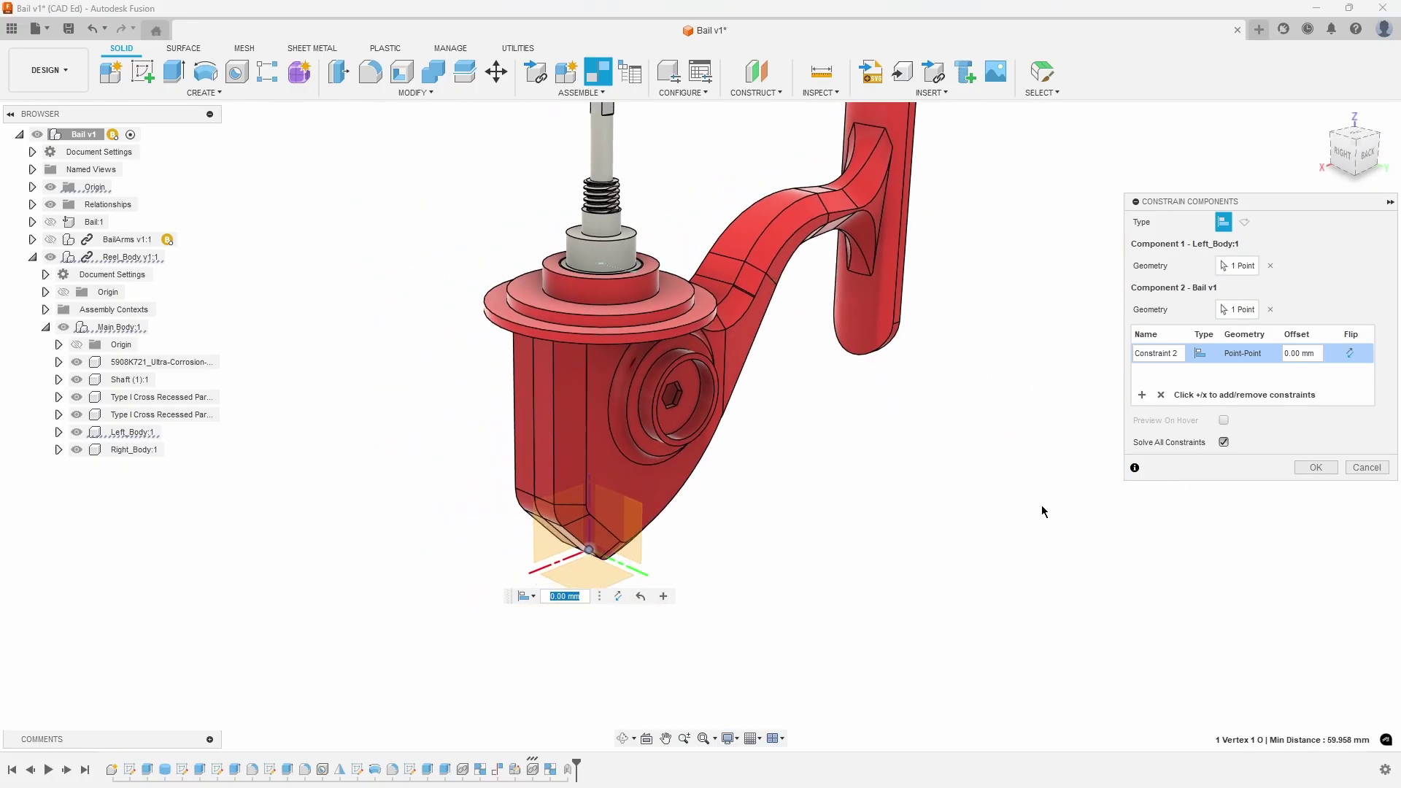
{"action": "left_click", "coordinate": [1314, 468]}
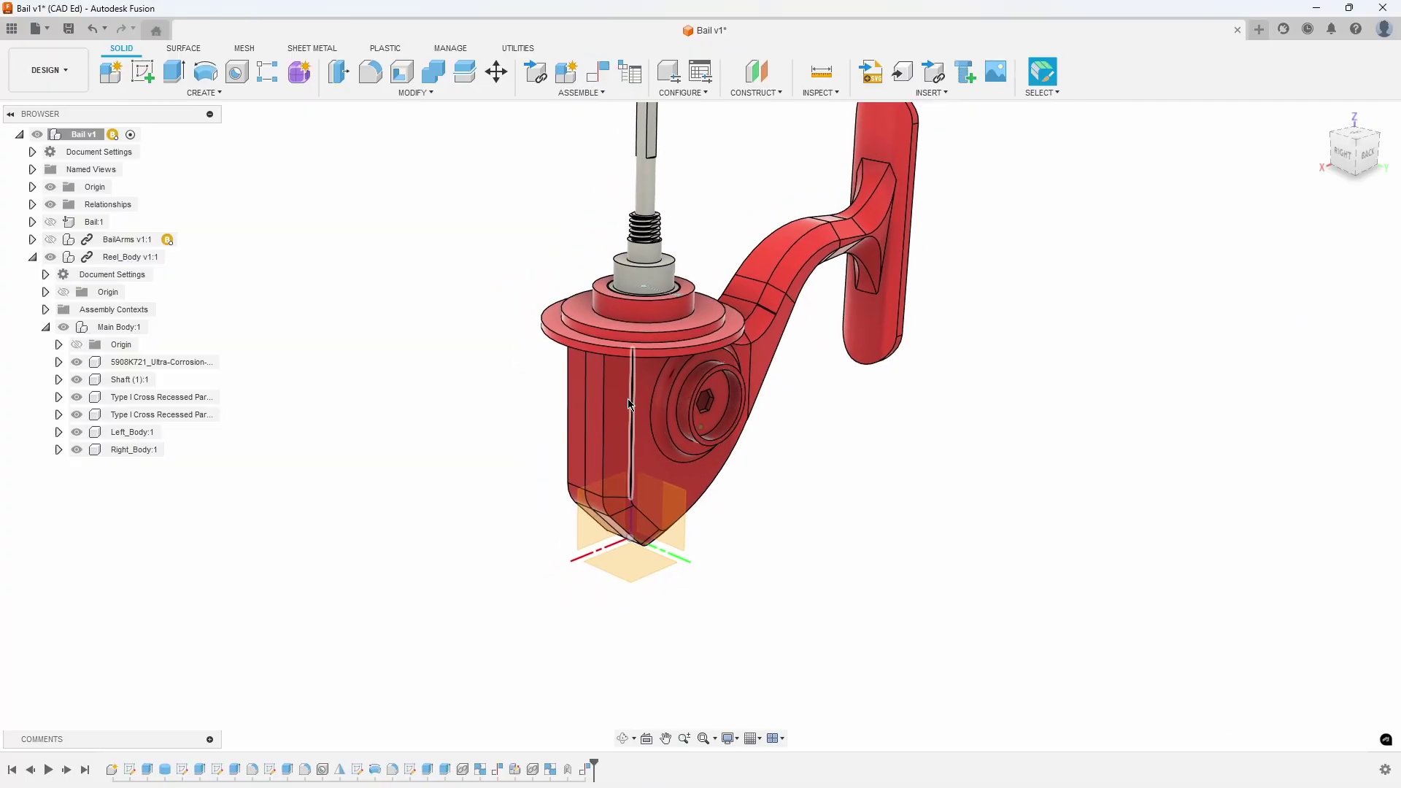
Test the remaining movement of the point-constrained reel body and revert its position.
{"action": "left_click_drag", "start_coordinate": [629, 403], "coordinate": [758, 467]}
{"action": "left_click", "coordinate": [1115, 78]}
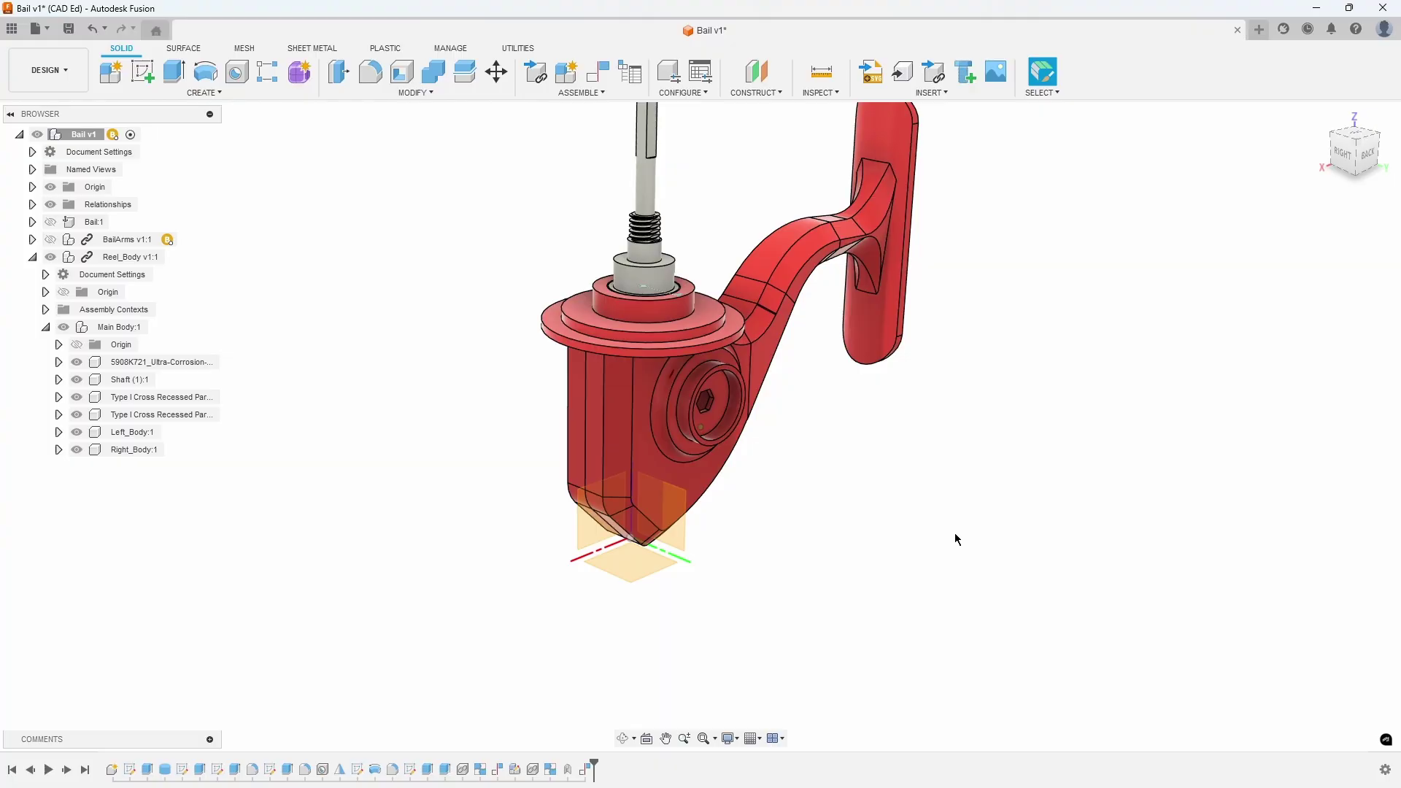
Edit the reel body constraint to add a 0° angle constraint between Left_Body's flat side face and the origin's XZ plane.
{"action": "middle_click_drag", "start_coordinate": [957, 538], "coordinate": [896, 422], "text": "shift"}
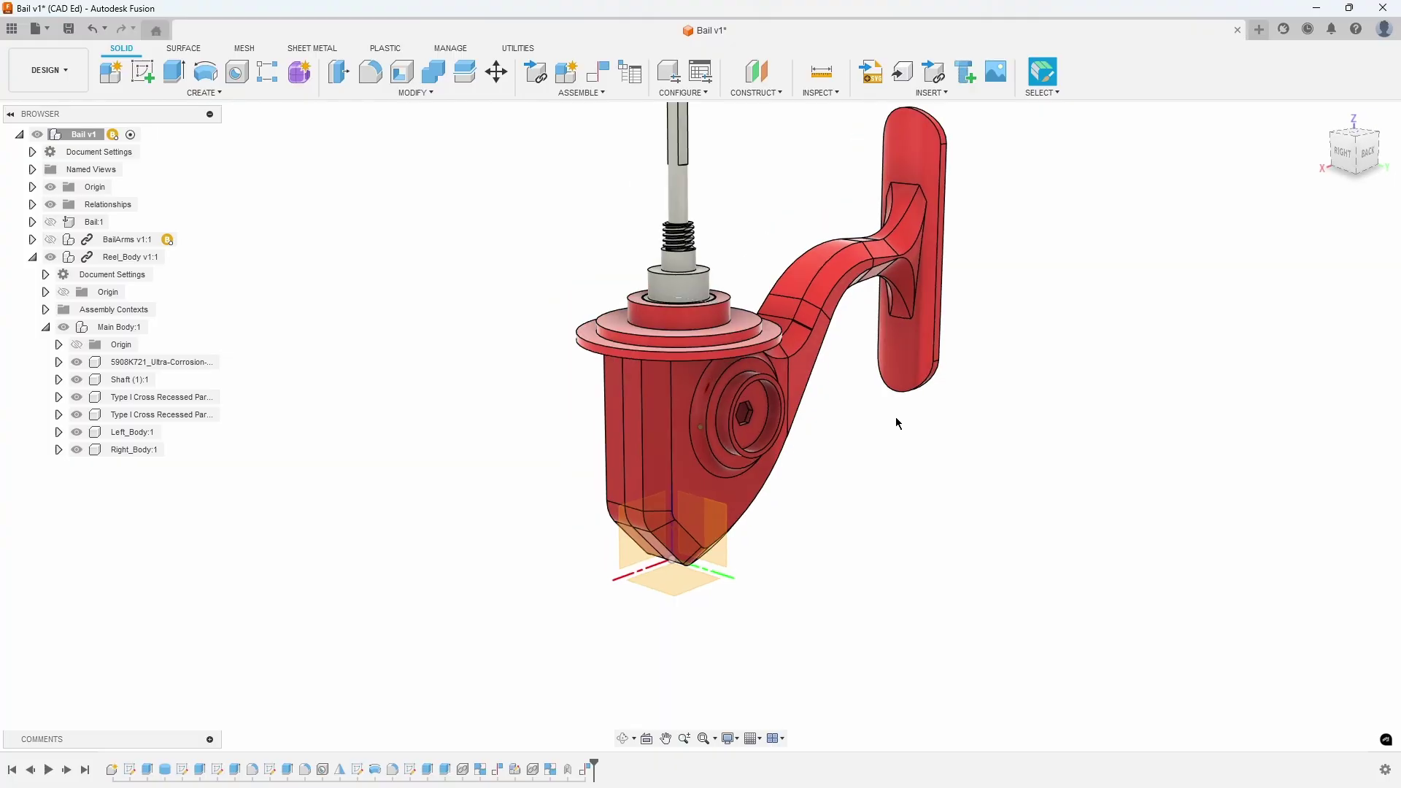
{"action": "right_click", "coordinate": [585, 768]}
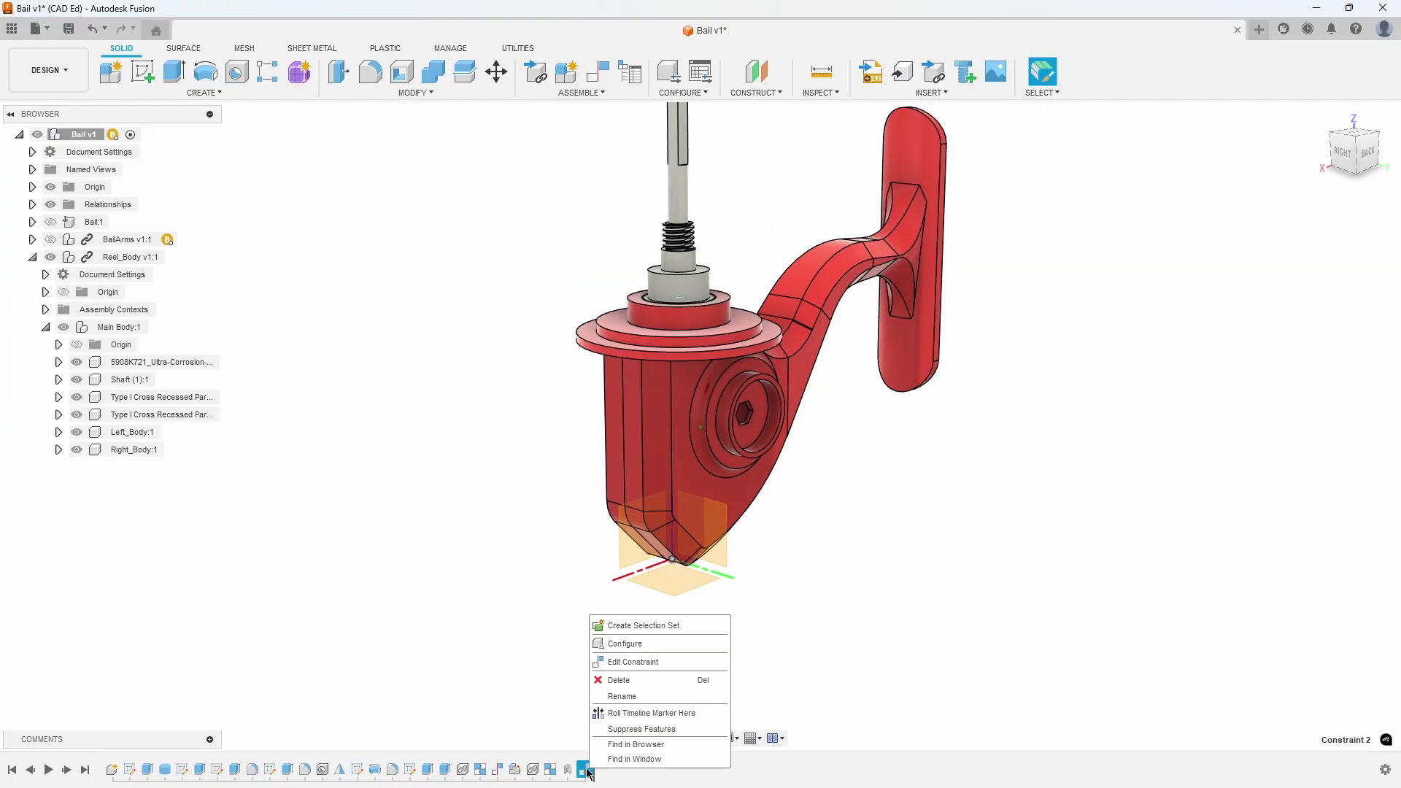
{"action": "left_click", "coordinate": [628, 662]}
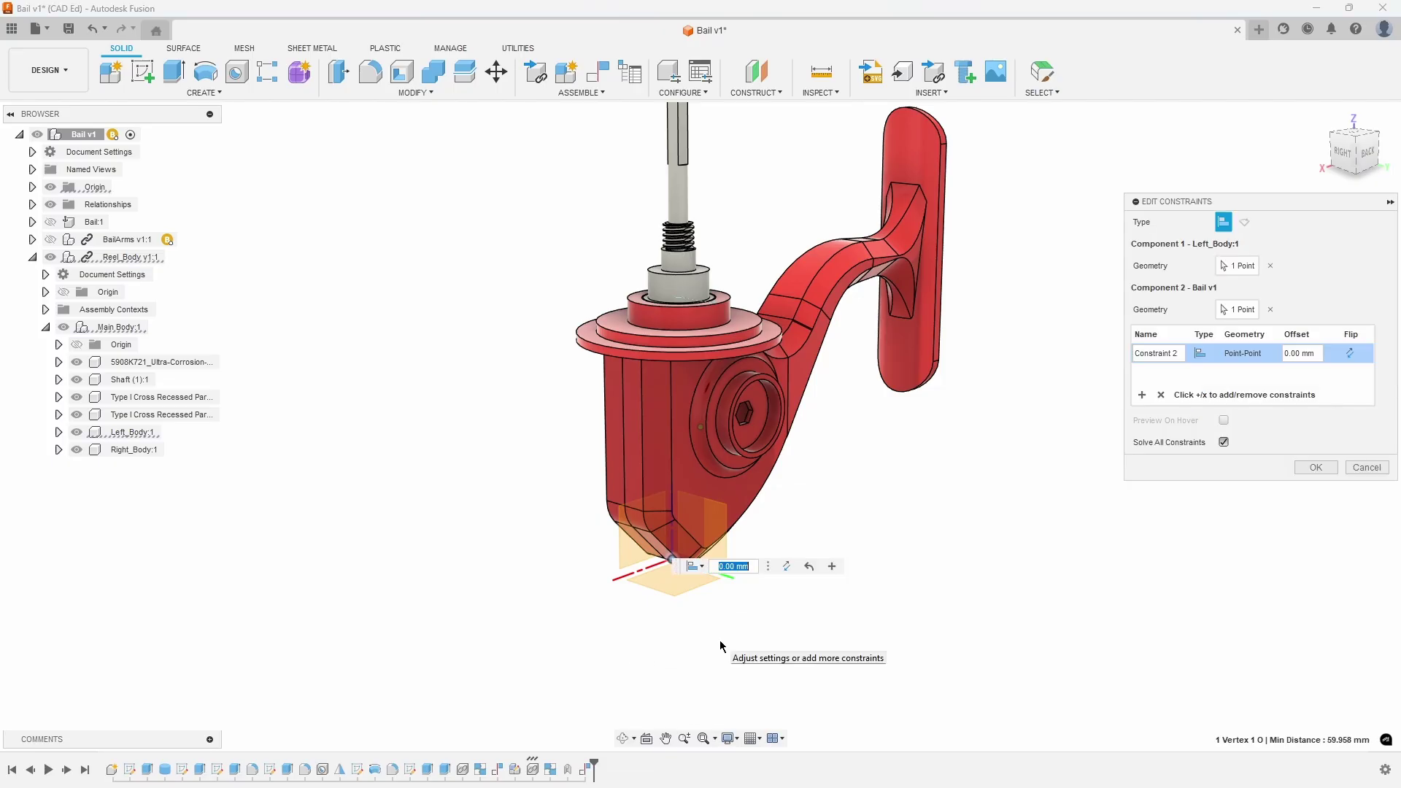
{"action": "left_click", "coordinate": [1142, 396]}
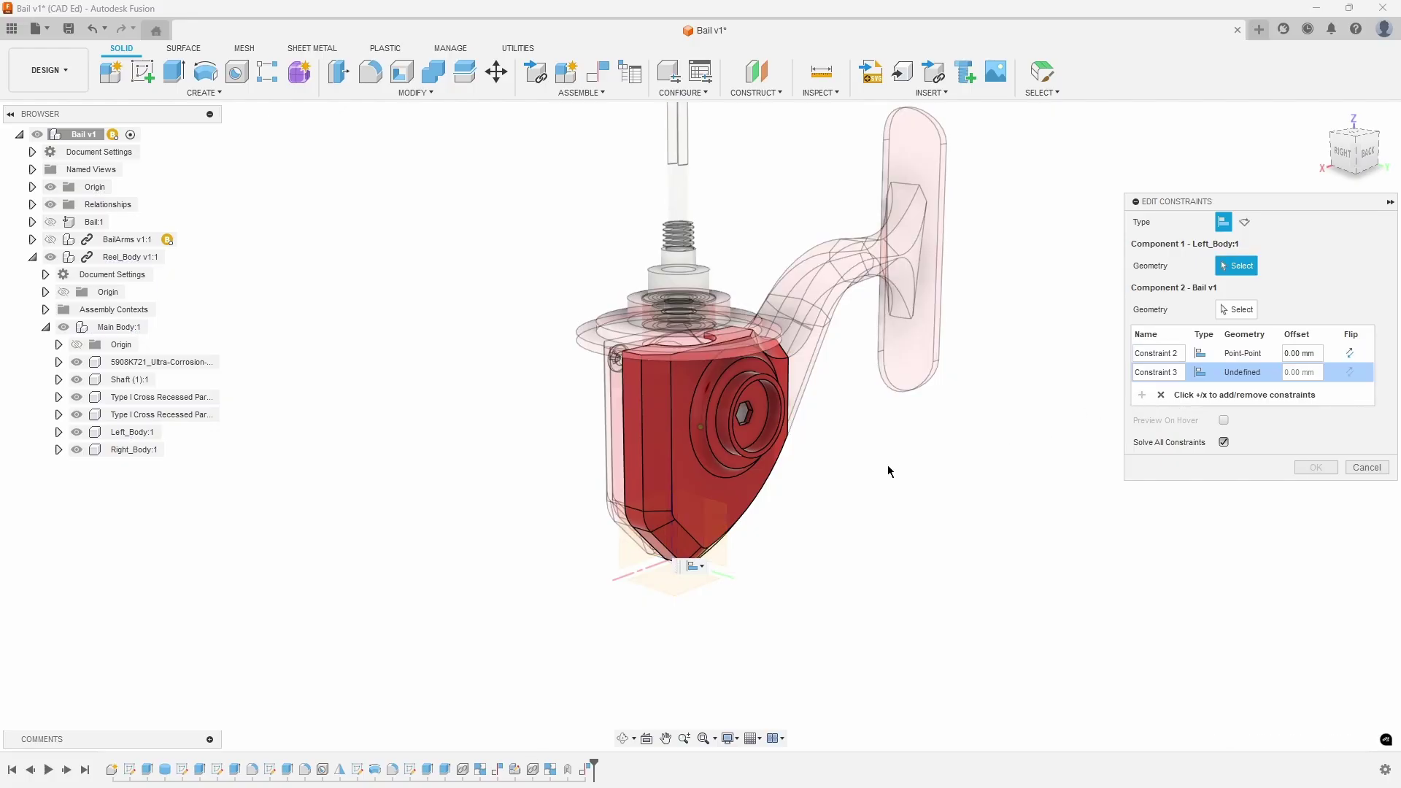
{"action": "left_click", "coordinate": [688, 473]}
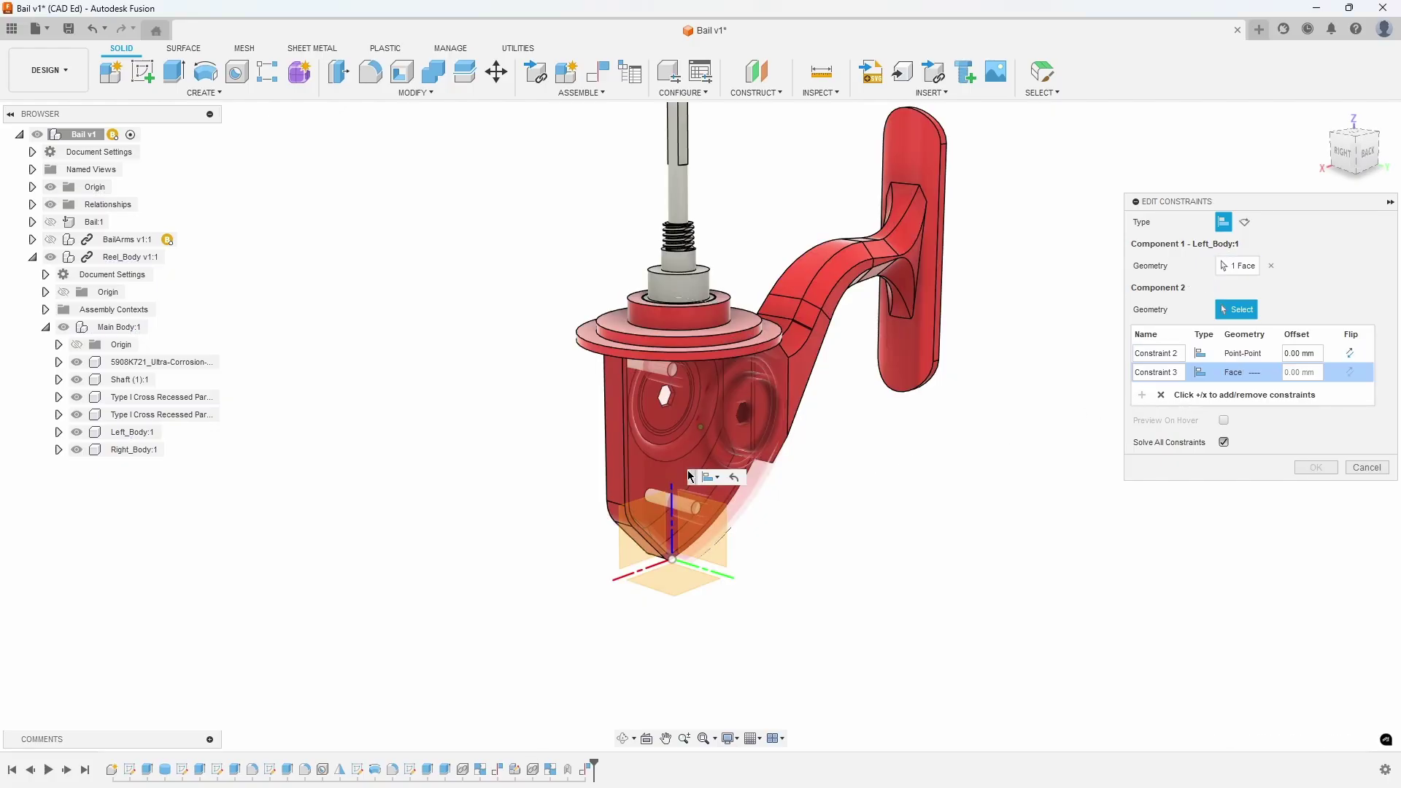
{"action": "left_click", "coordinate": [628, 563]}
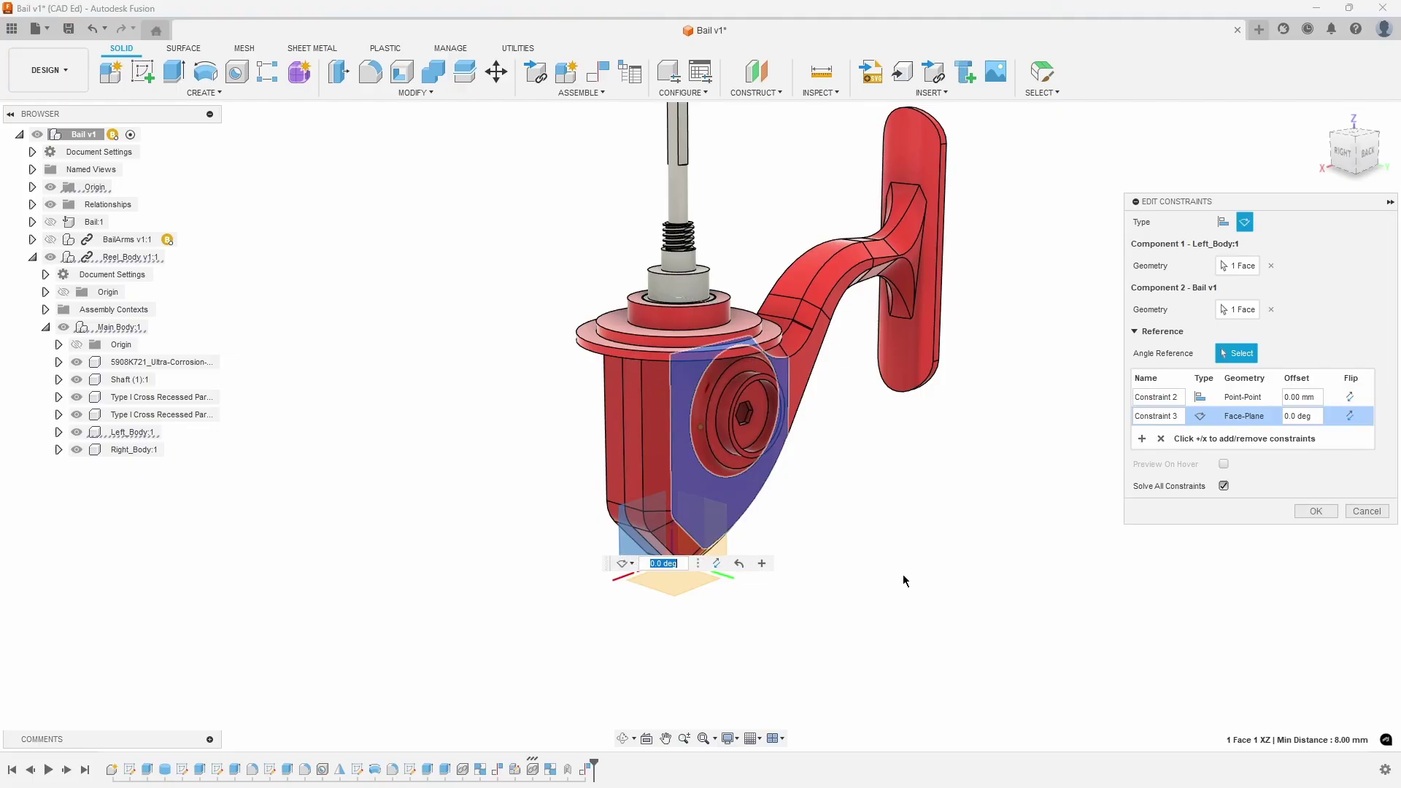
{"action": "left_click", "coordinate": [1305, 510]}
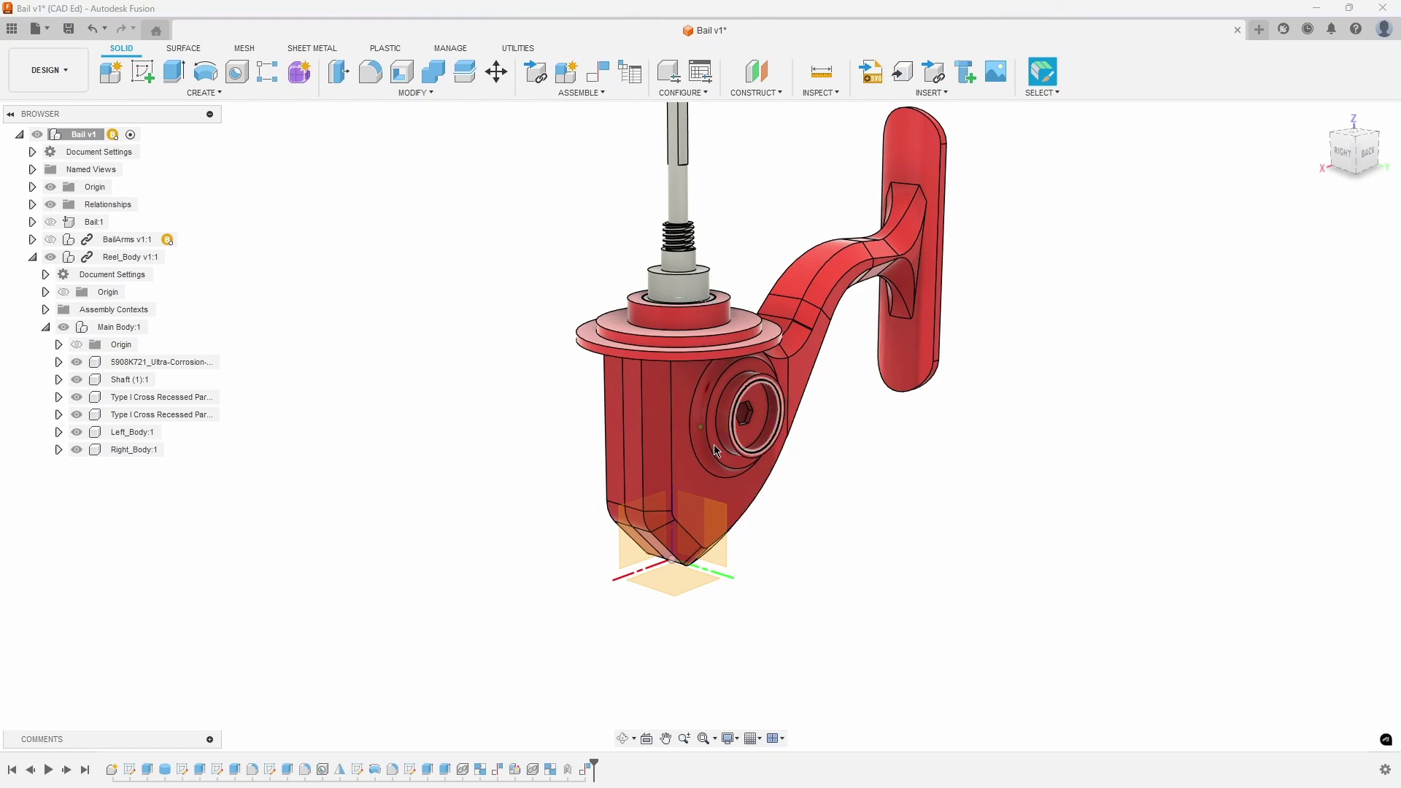
Test-rotate the reel body against its point and angle constraints and revert its position.
{"action": "mouse_move", "coordinate": [681, 436]}
{"action": "left_mouse_down"}
{"action": "mouse_move", "coordinate": [754, 473]}
{"action": "mouse_move", "coordinate": [698, 411]}
{"action": "mouse_move", "coordinate": [627, 445]}
{"action": "mouse_move", "coordinate": [657, 481]}
{"action": "mouse_move", "coordinate": [732, 491]}
{"action": "mouse_move", "coordinate": [719, 391]}
{"action": "mouse_move", "coordinate": [593, 340]}
{"action": "mouse_move", "coordinate": [554, 394]}
{"action": "mouse_move", "coordinate": [550, 444]}
{"action": "mouse_move", "coordinate": [690, 436]}
{"action": "left_mouse_up"}
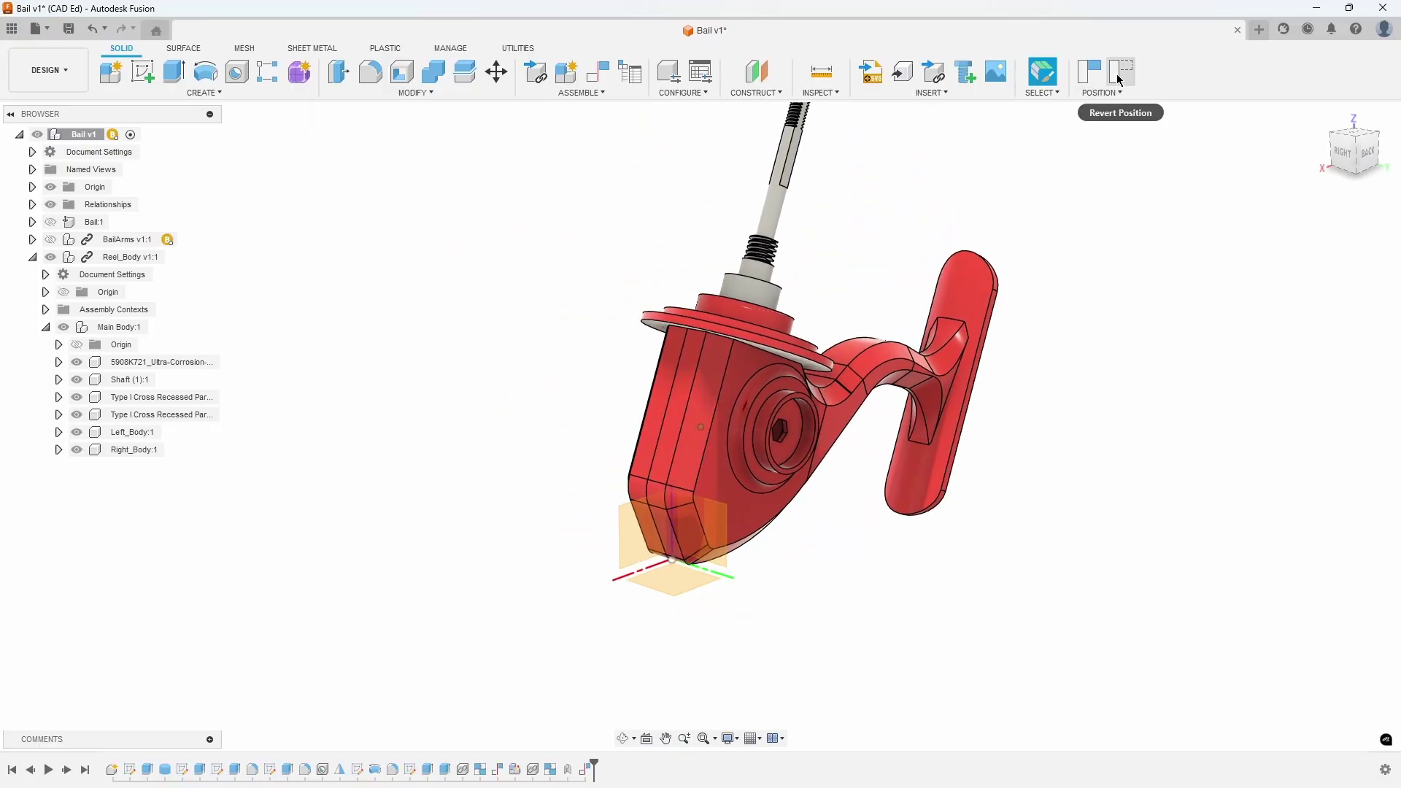
{"action": "left_click", "coordinate": [1118, 79]}
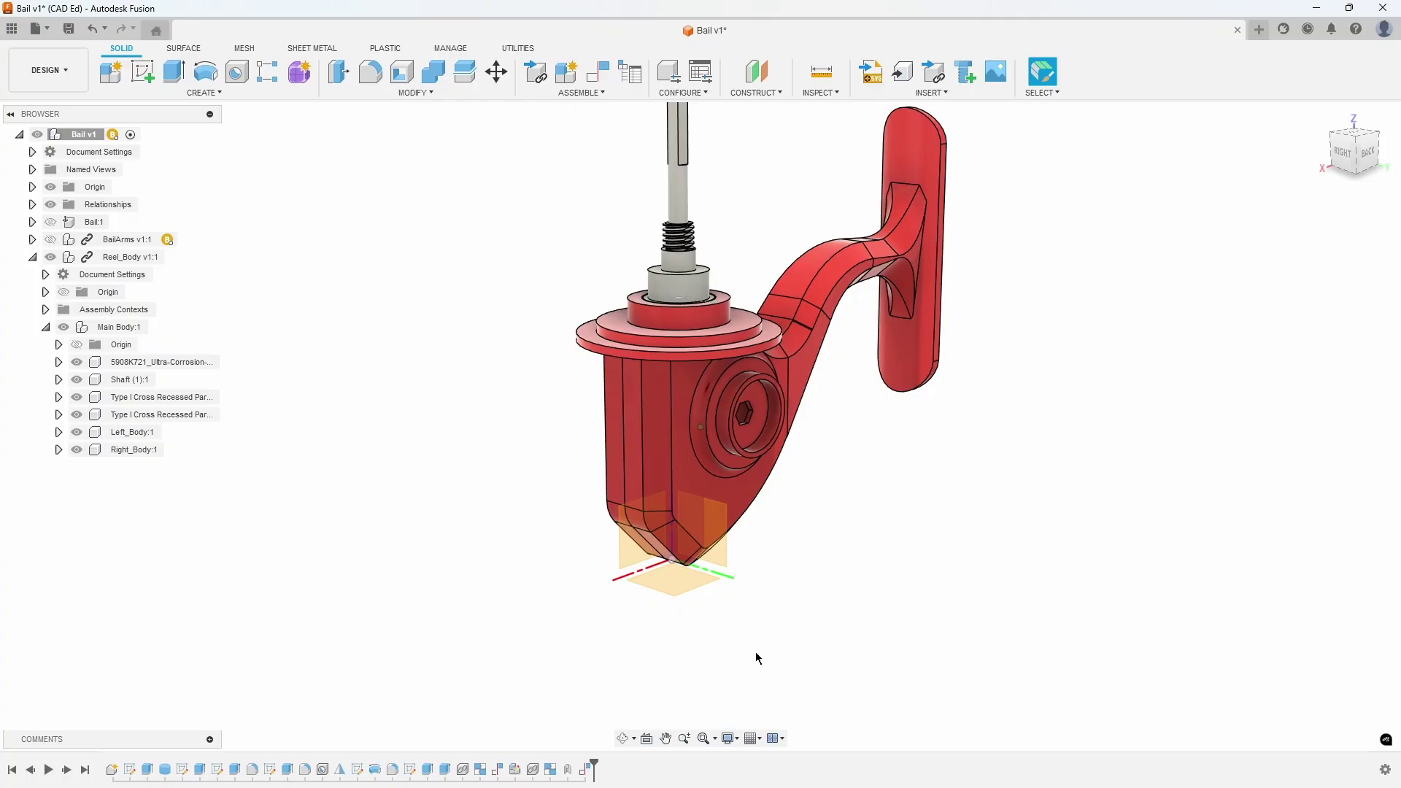
Edit the reel body constraint set to add a 0° angle constraint between Left_Body's narrow flat end face and the origin's YZ plane.
{"action": "left_click", "coordinate": [585, 770]}
{"action": "right_click", "coordinate": [586, 769]}
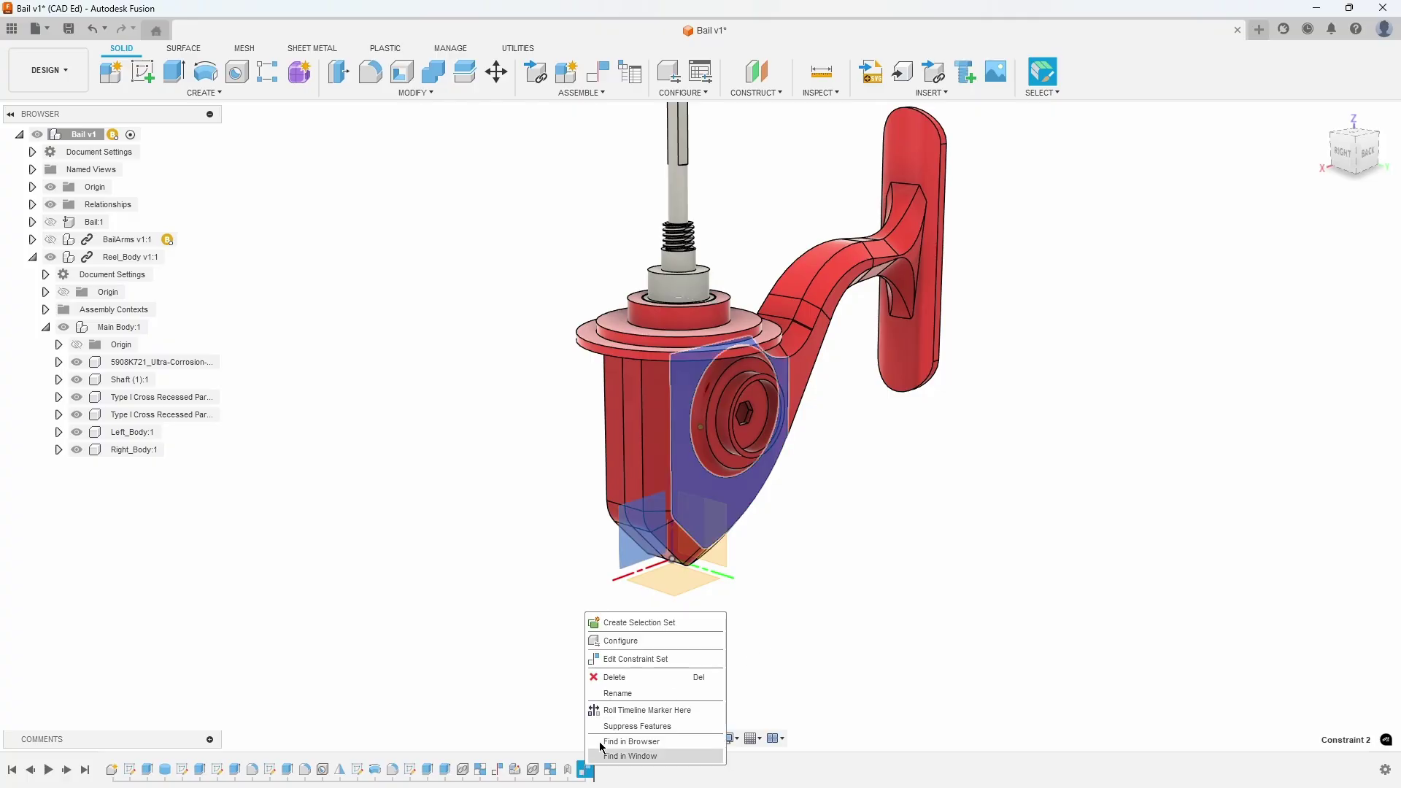
{"action": "left_click", "coordinate": [624, 659]}
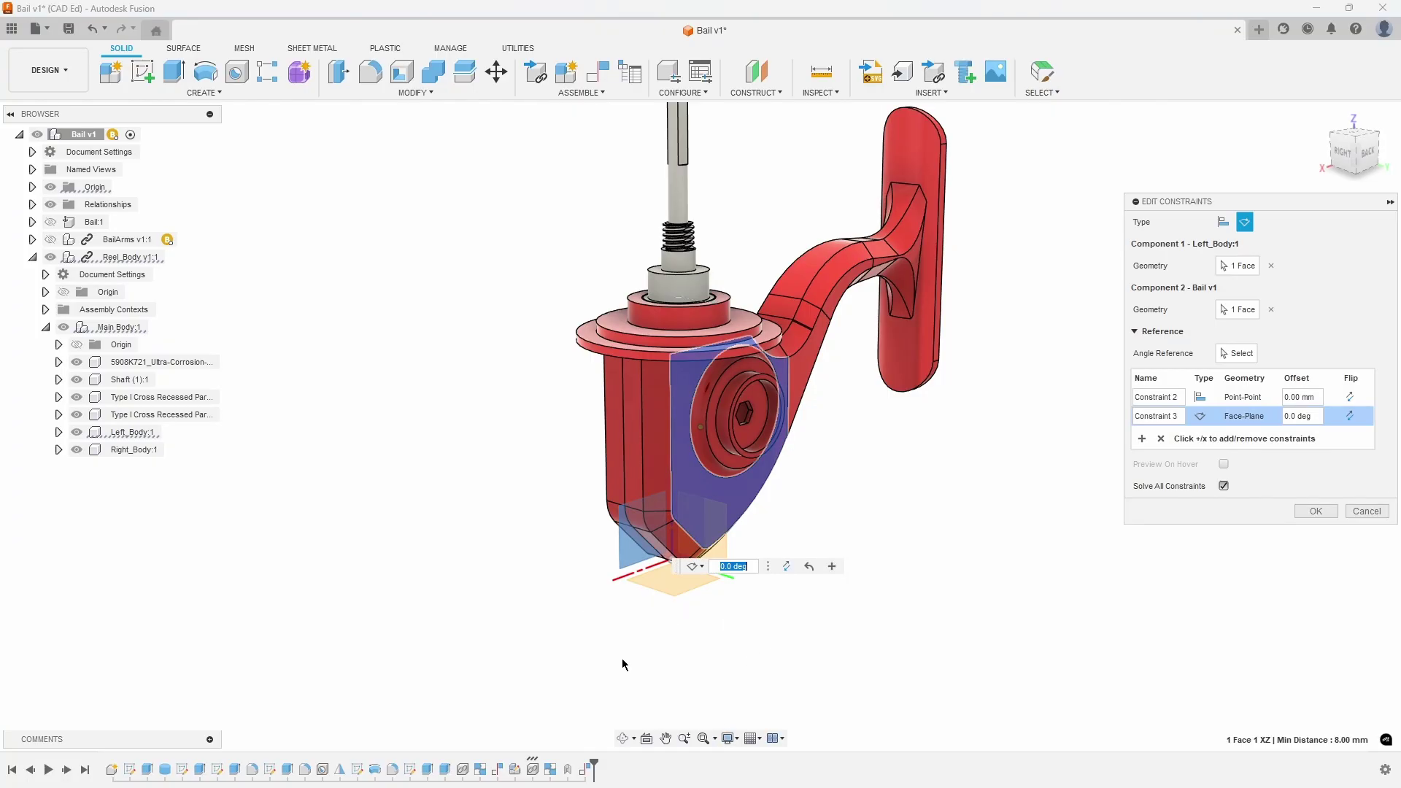
{"action": "left_click", "coordinate": [1142, 438]}
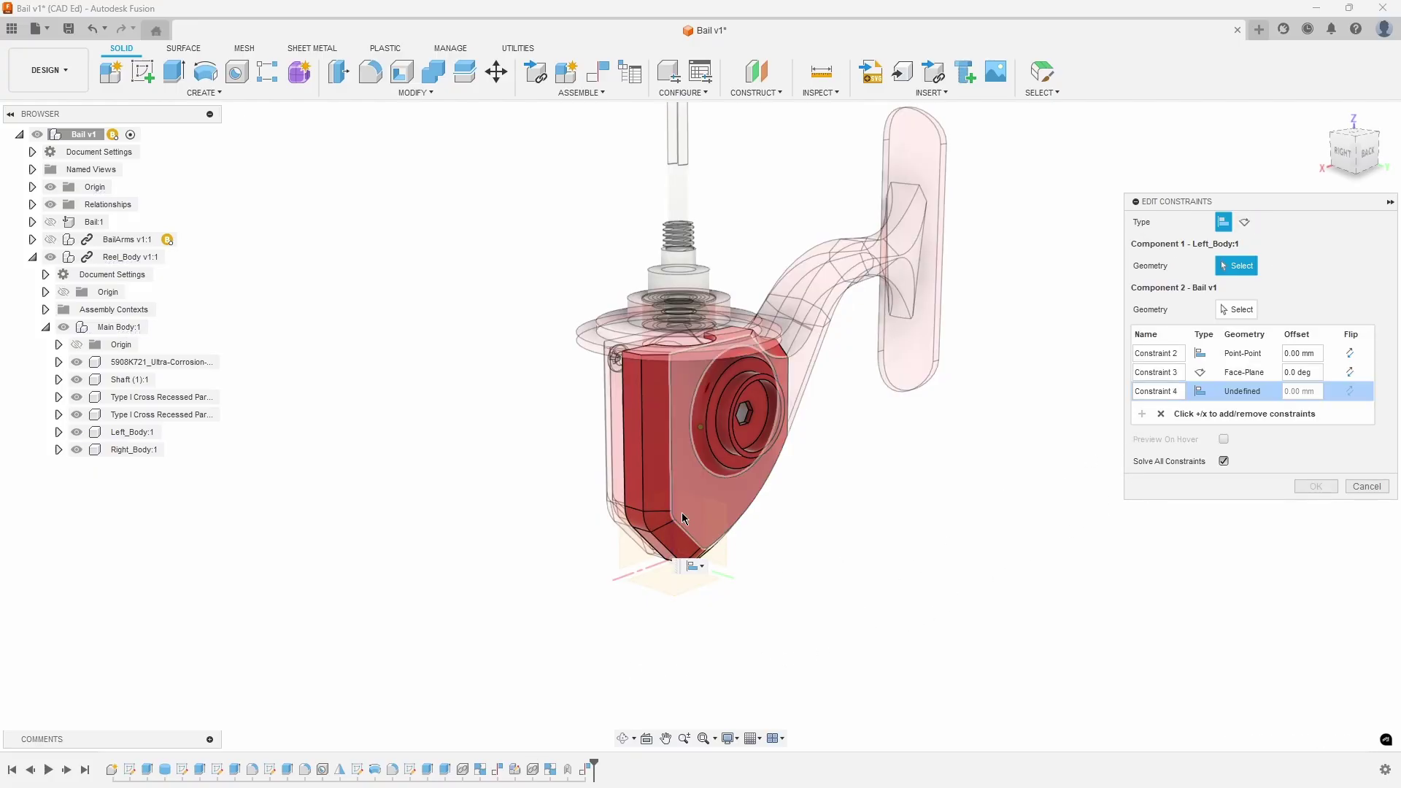
{"action": "left_click", "coordinate": [632, 465]}
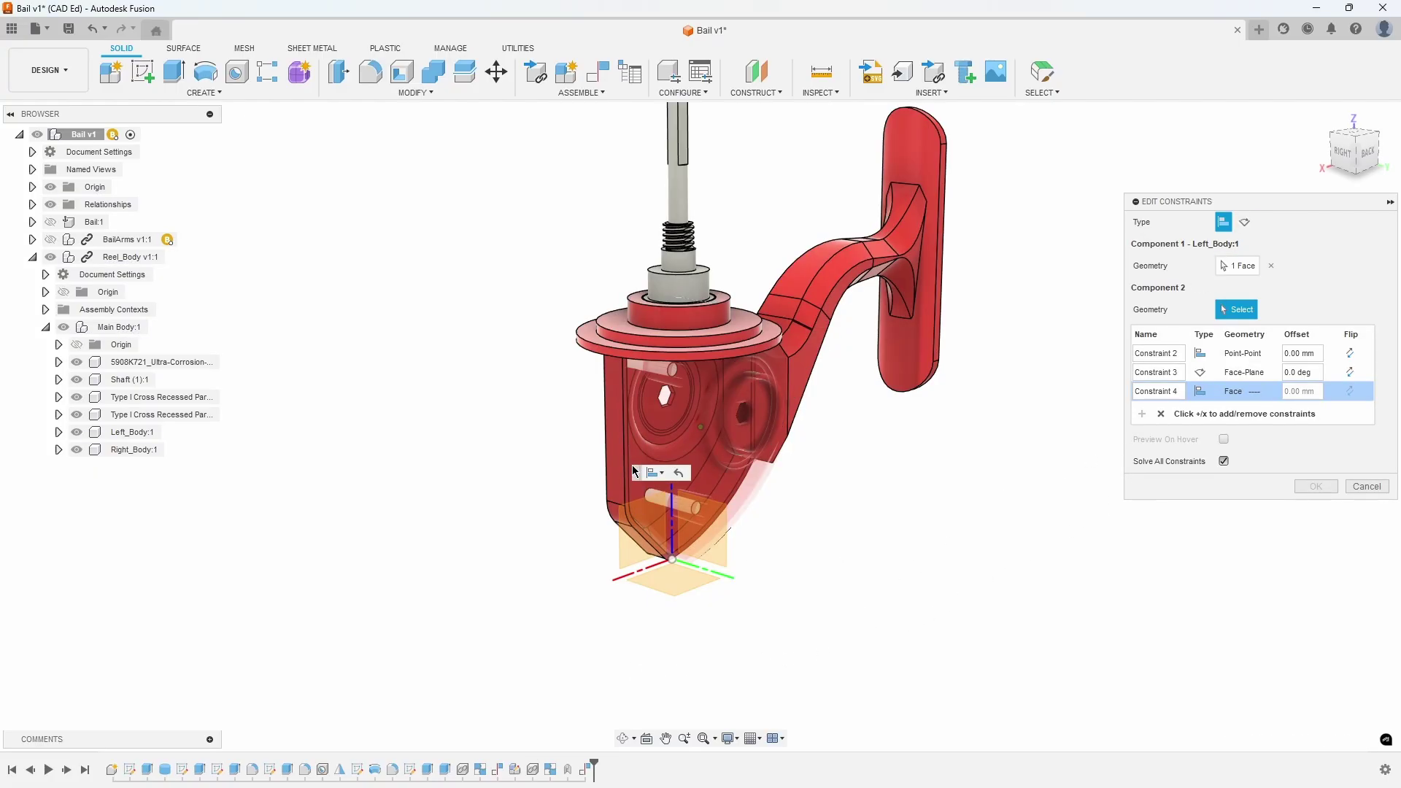
{"action": "left_click", "coordinate": [720, 558]}
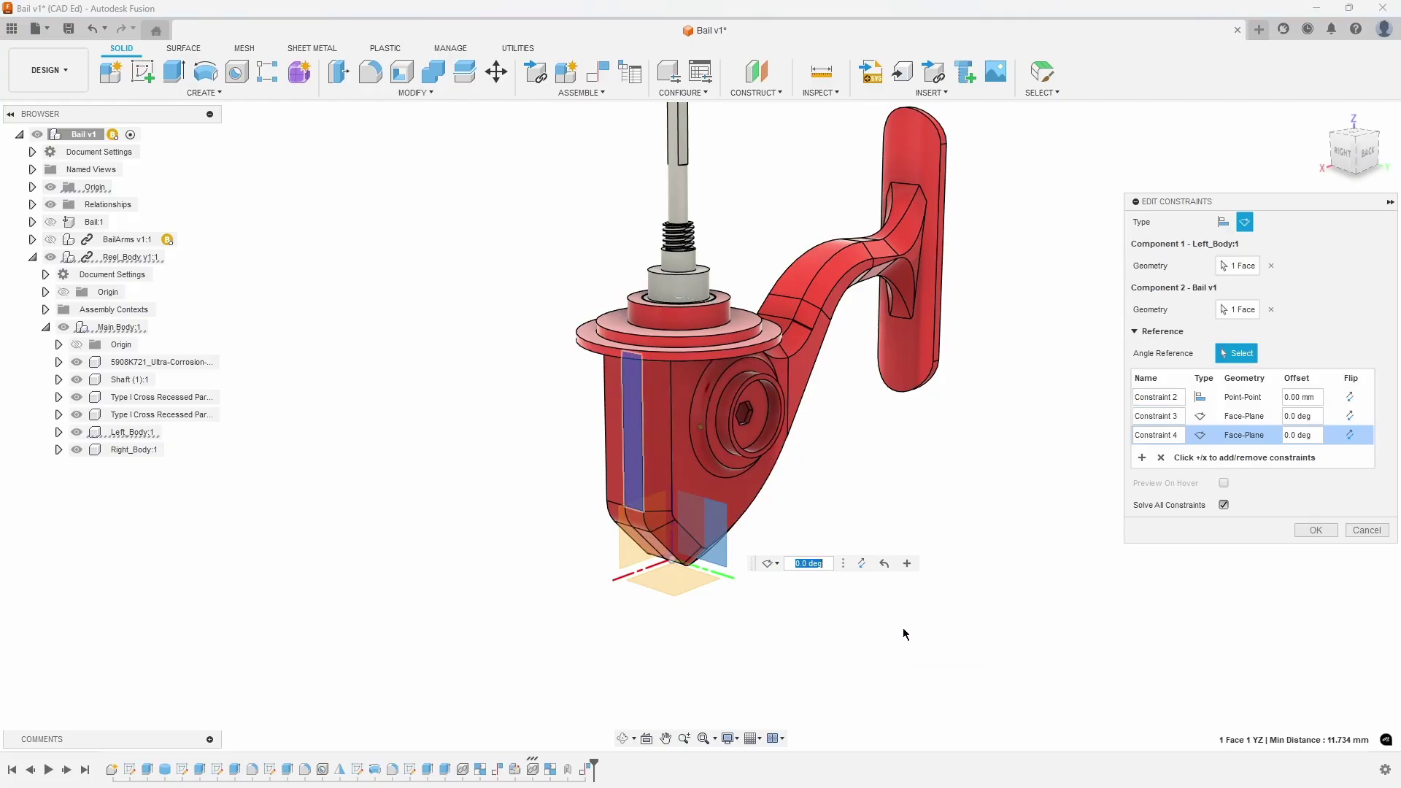
{"action": "left_click", "coordinate": [1316, 530]}
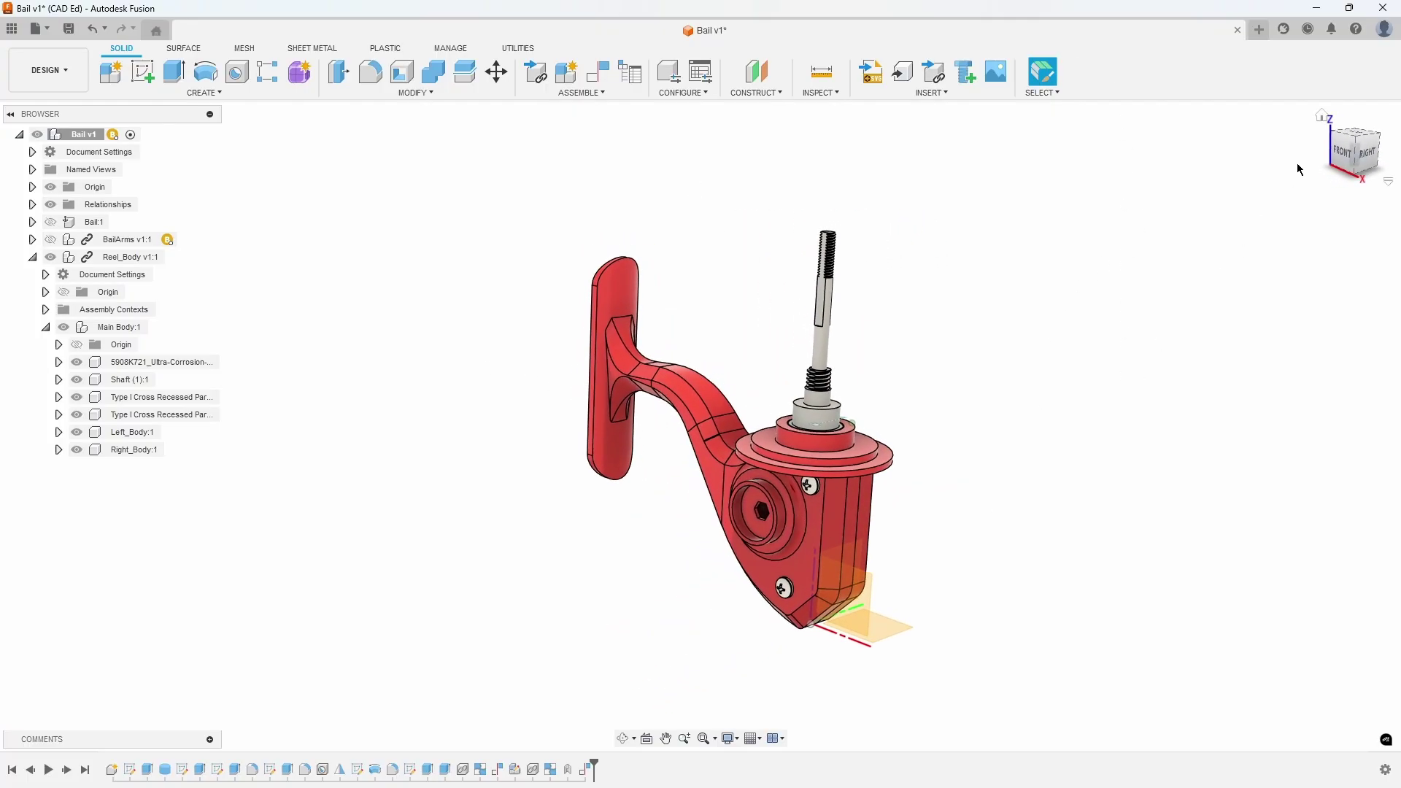
Show the BailArms and Bail components in the home view and unground Bail from its parent.
{"action": "left_click", "coordinate": [1321, 114]}
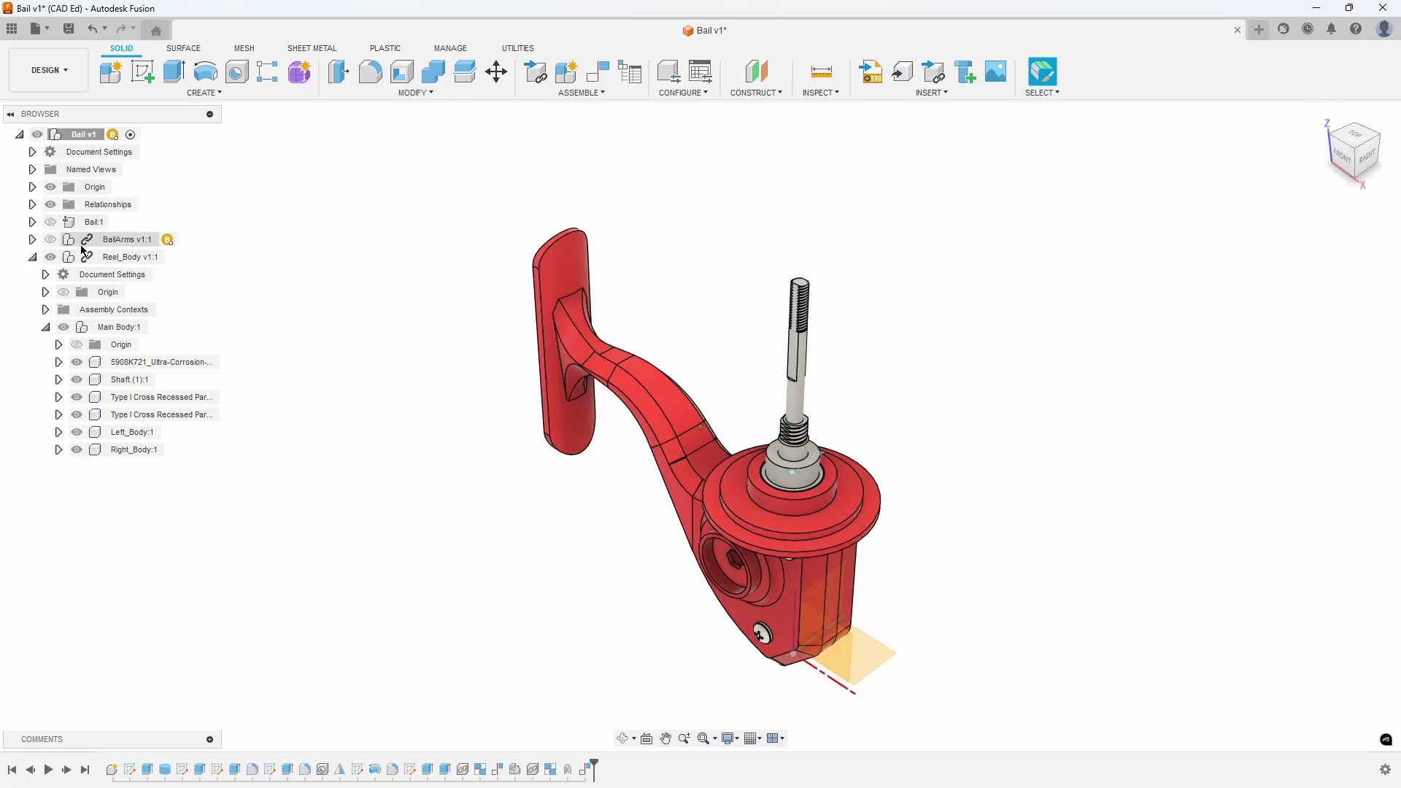
{"action": "left_click", "coordinate": [50, 239]}
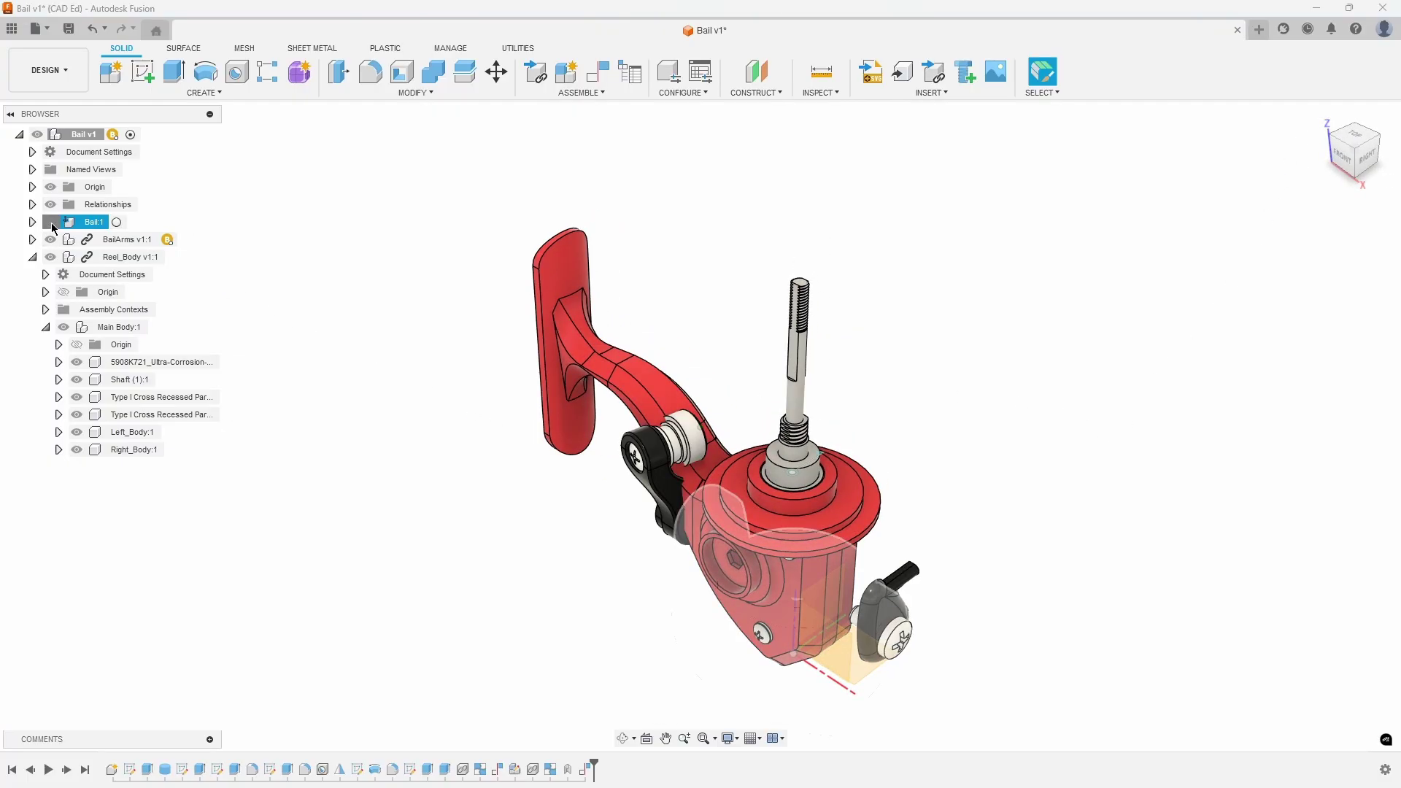
{"action": "left_click", "coordinate": [50, 221]}
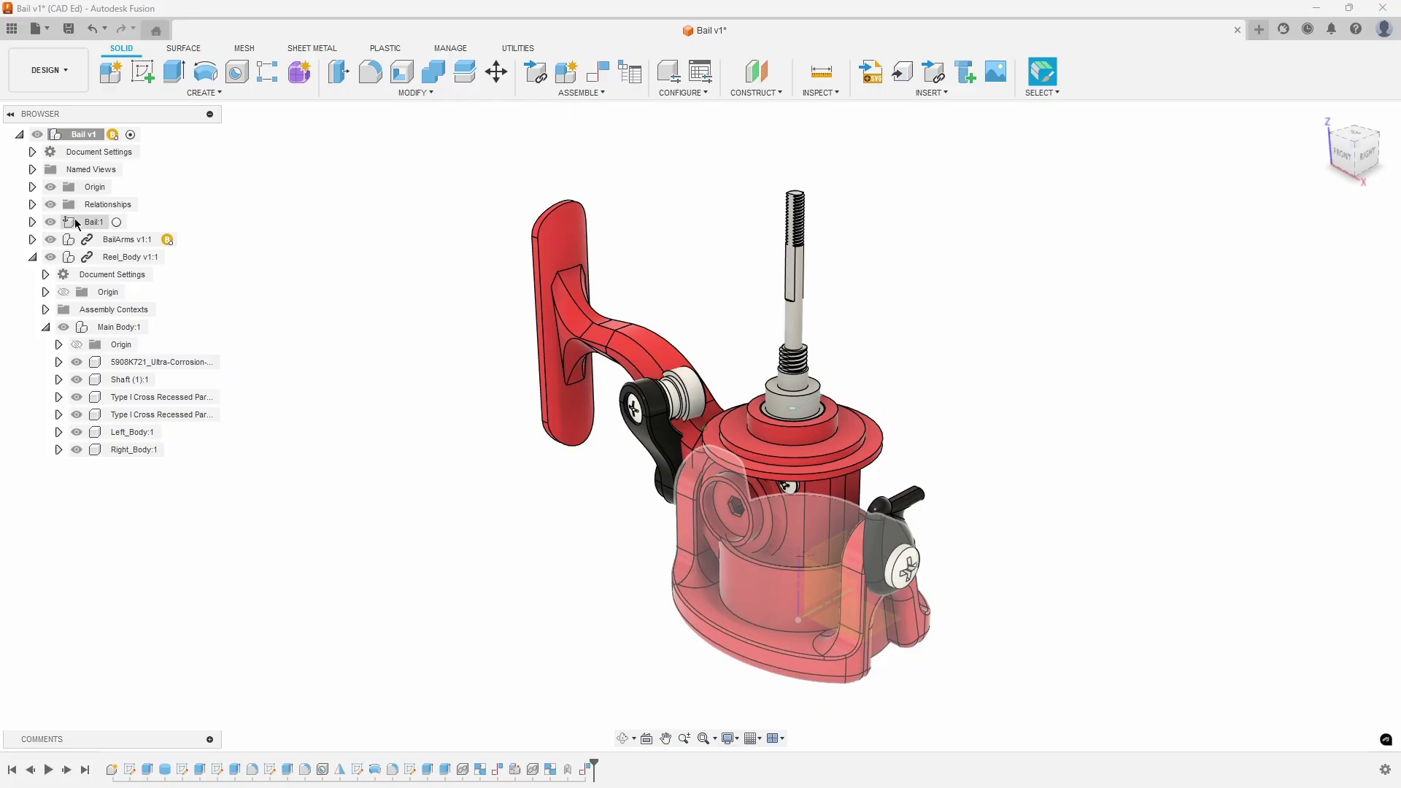
{"action": "right_click", "coordinate": [76, 223]}
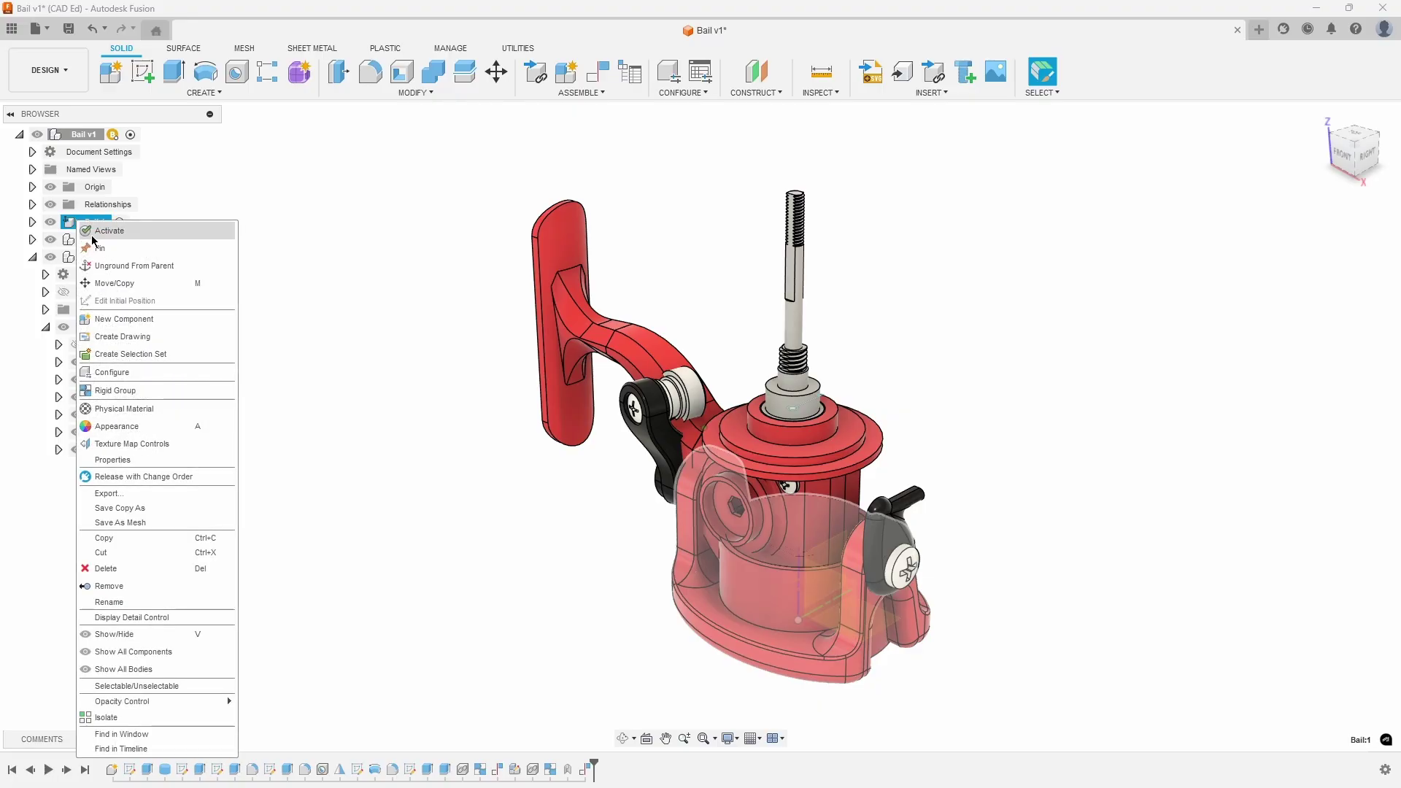
{"action": "left_click", "coordinate": [137, 270]}
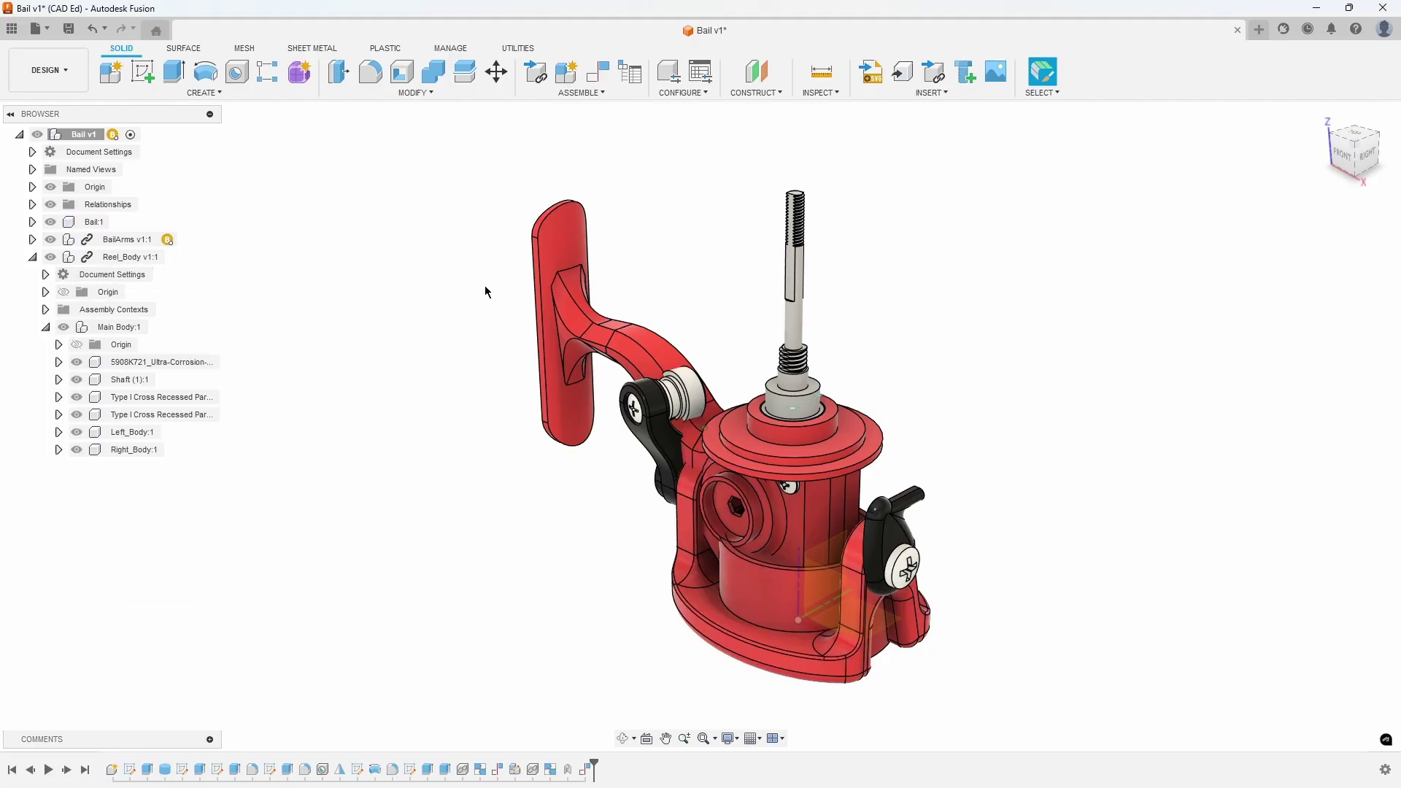
Constrain Bail's circular base edge to Right_Body's circular flange edge with a 0 mm offset, test-rotate Bail and revert its position.
{"action": "left_click", "coordinate": [597, 75]}
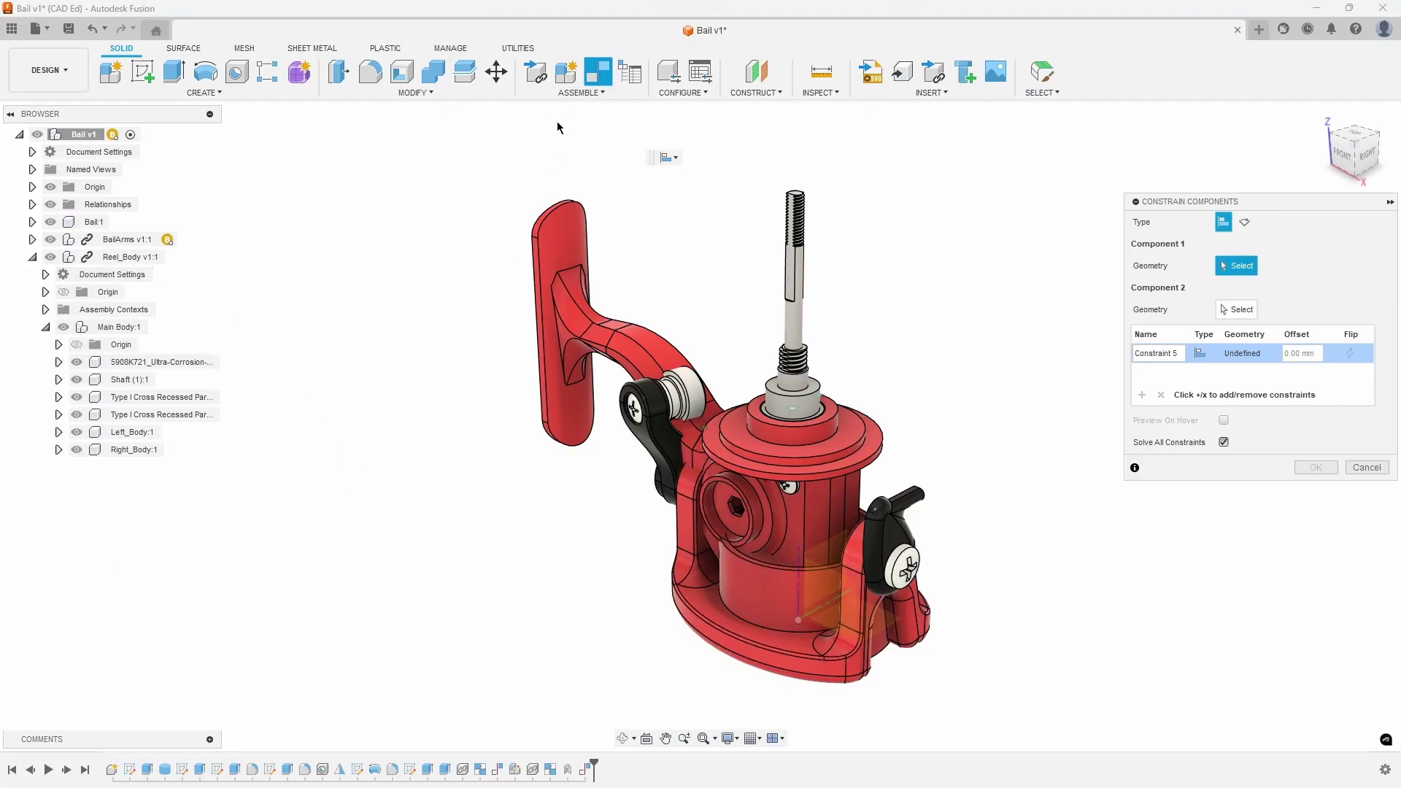
{"action": "middle_click_drag", "start_coordinate": [485, 585], "coordinate": [947, 357], "text": "shift"}
{"action": "left_click", "coordinate": [964, 552]}
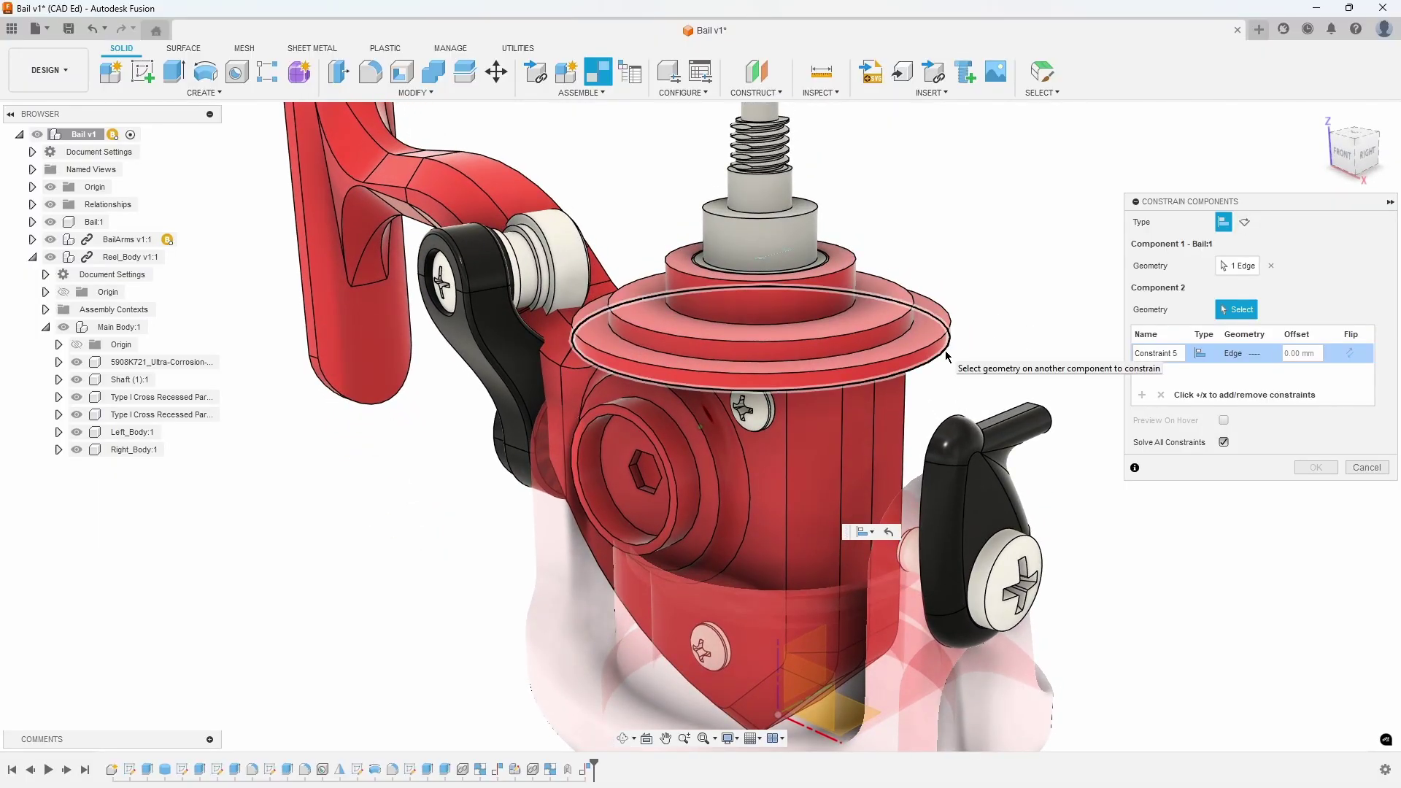
{"action": "left_click", "coordinate": [946, 356]}
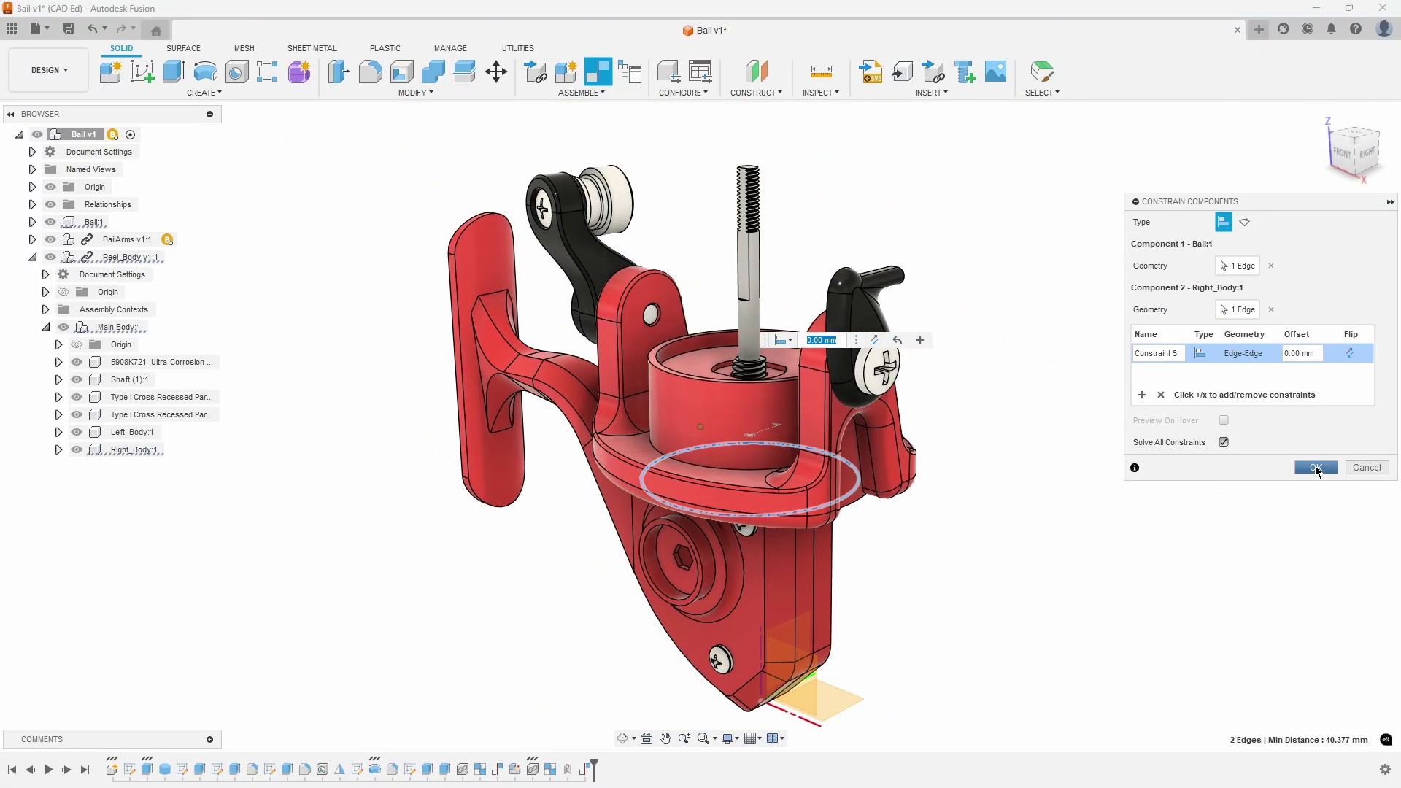
{"action": "left_click", "coordinate": [1317, 468]}
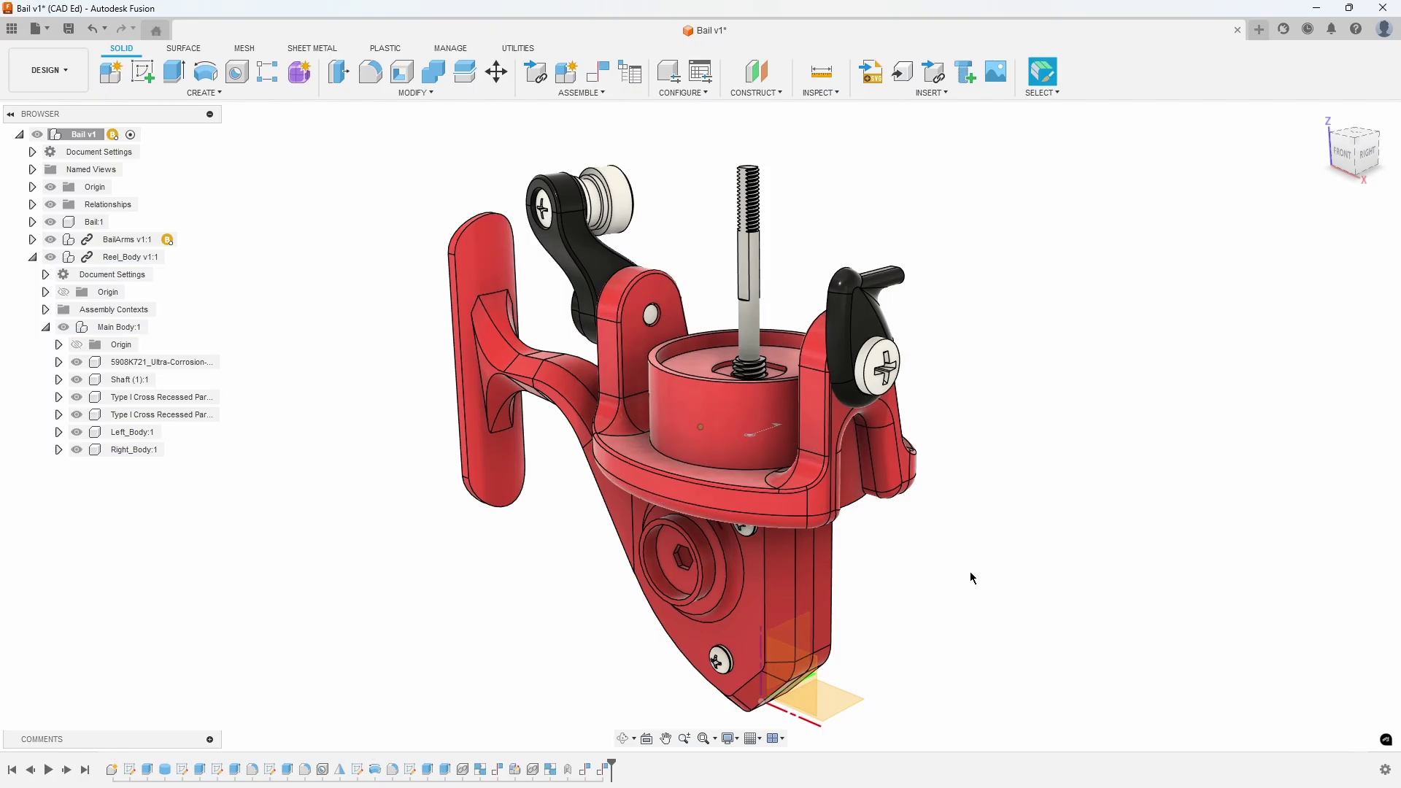
{"action": "left_click_drag", "start_coordinate": [903, 456], "coordinate": [962, 453]}
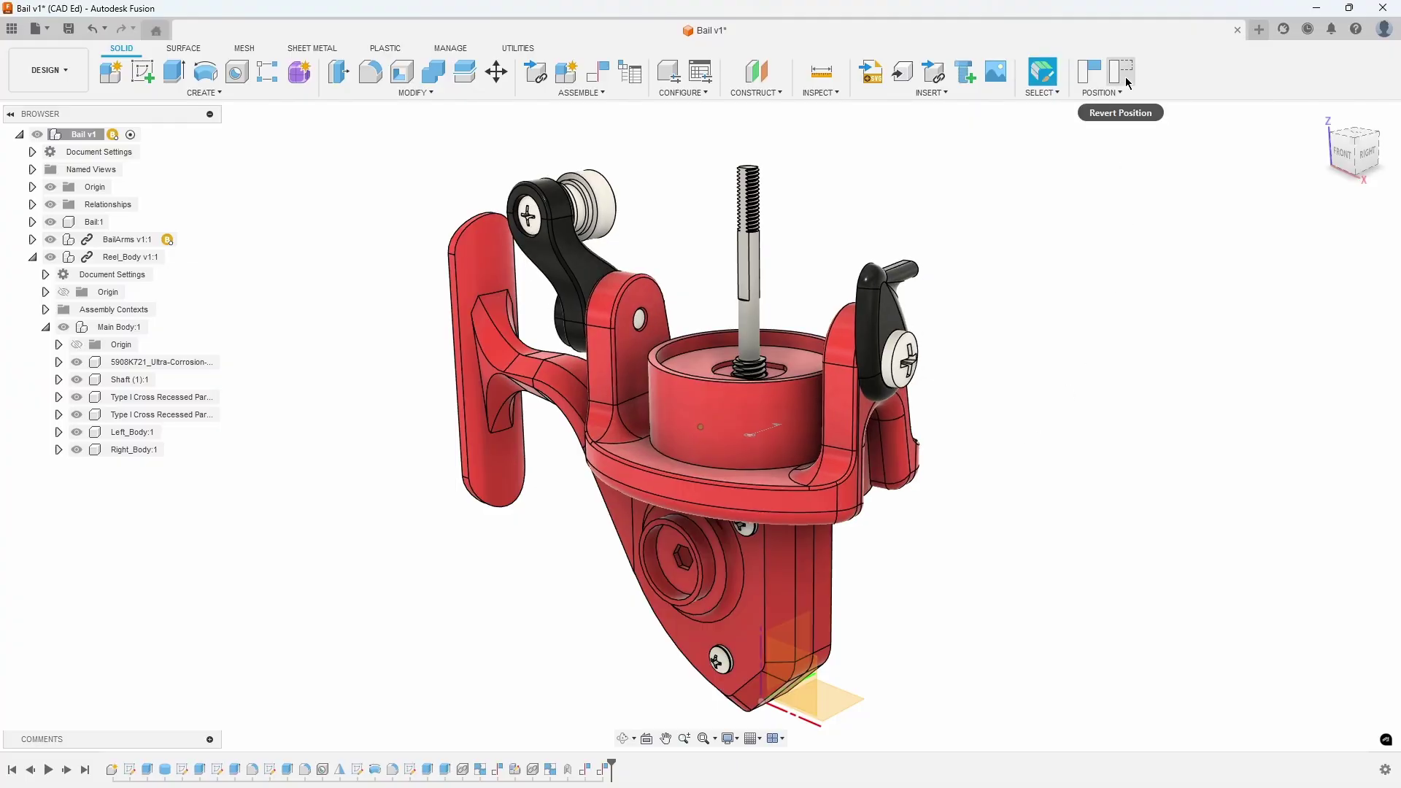
{"action": "left_click", "coordinate": [1126, 81]}
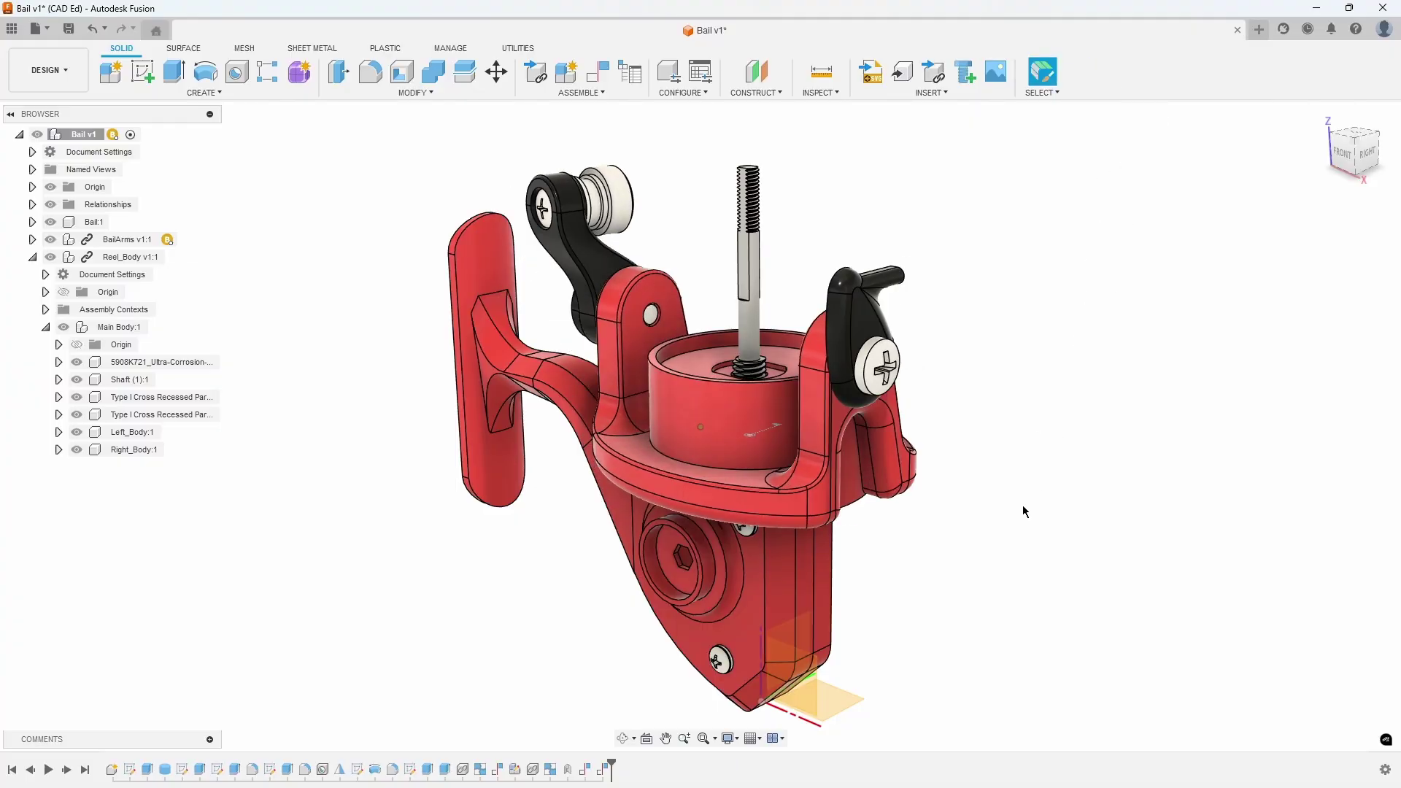
Create a rigid group from Shaft (1) and Bail, test its rotation and revert the position.
{"action": "left_click", "coordinate": [605, 94]}
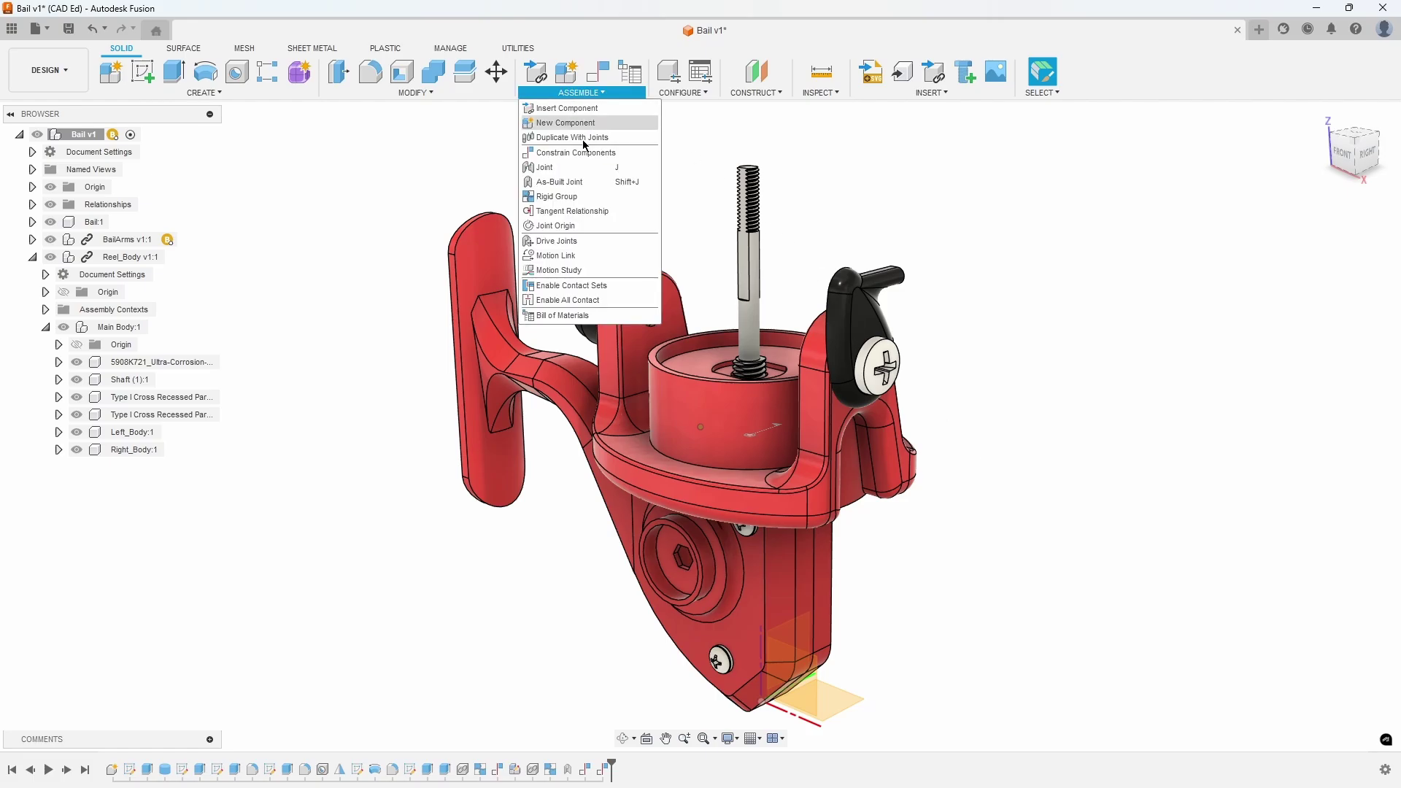
{"action": "left_click", "coordinate": [574, 197]}
{"action": "left_click", "coordinate": [744, 283]}
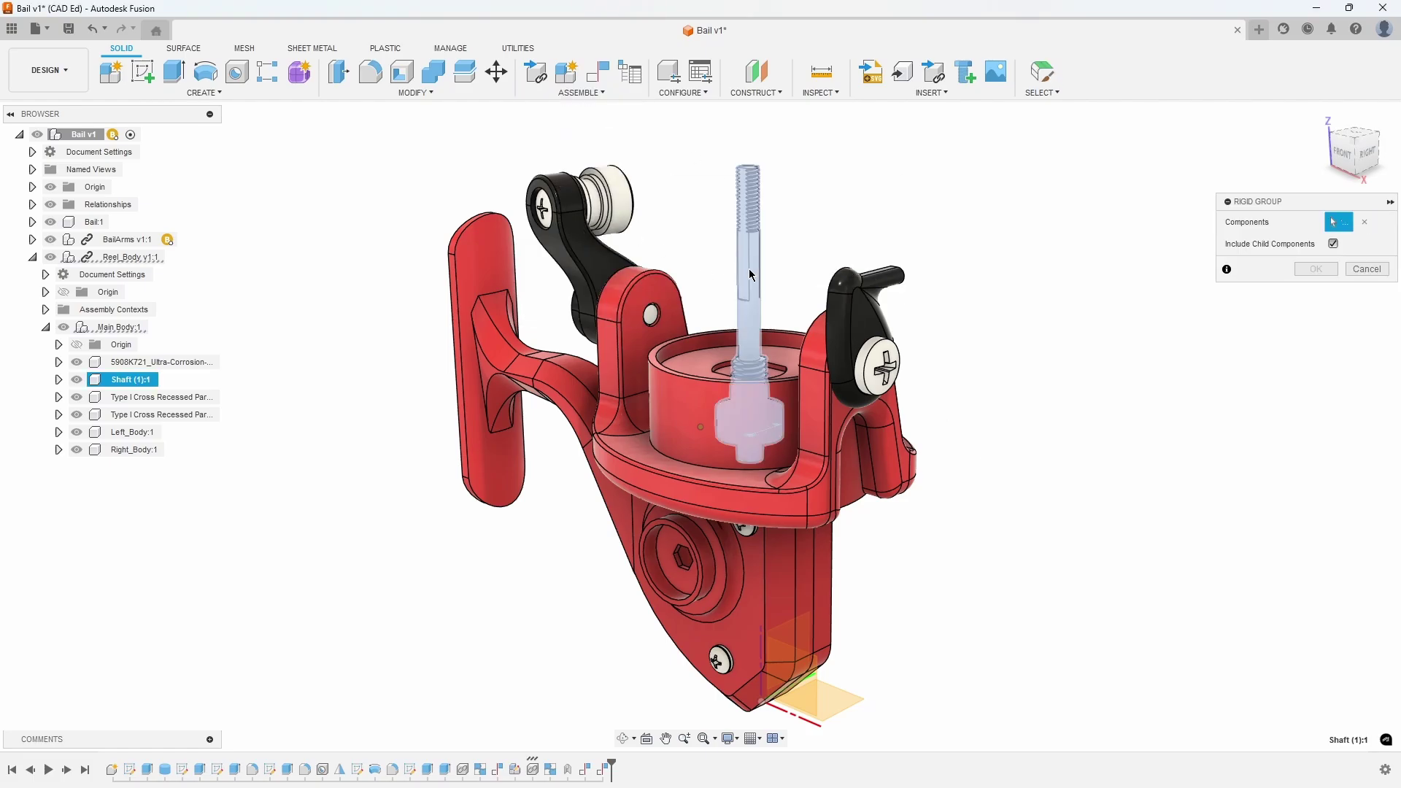
{"action": "left_click", "coordinate": [699, 397]}
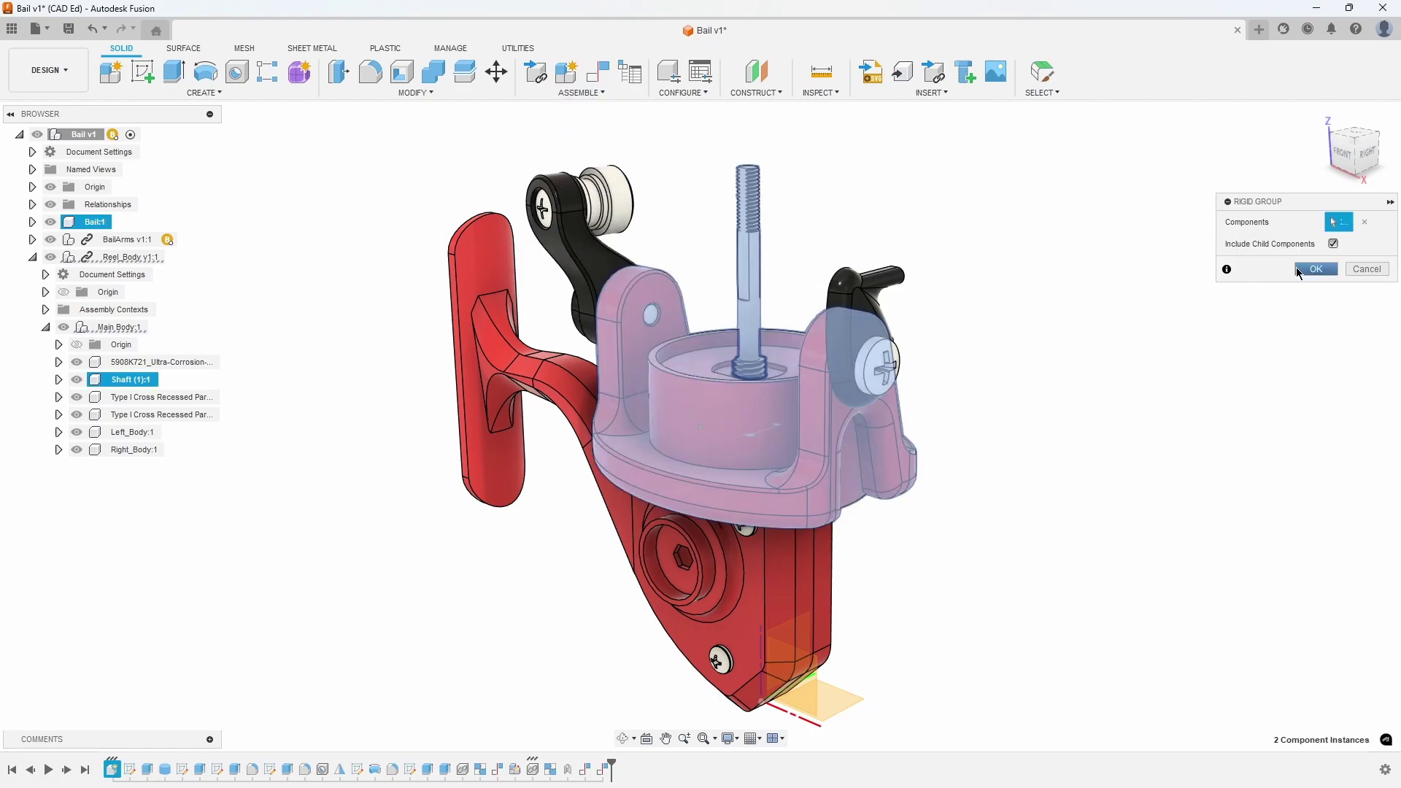
{"action": "left_click", "coordinate": [1316, 269]}
{"action": "left_click_drag", "start_coordinate": [827, 436], "coordinate": [1119, 85]}
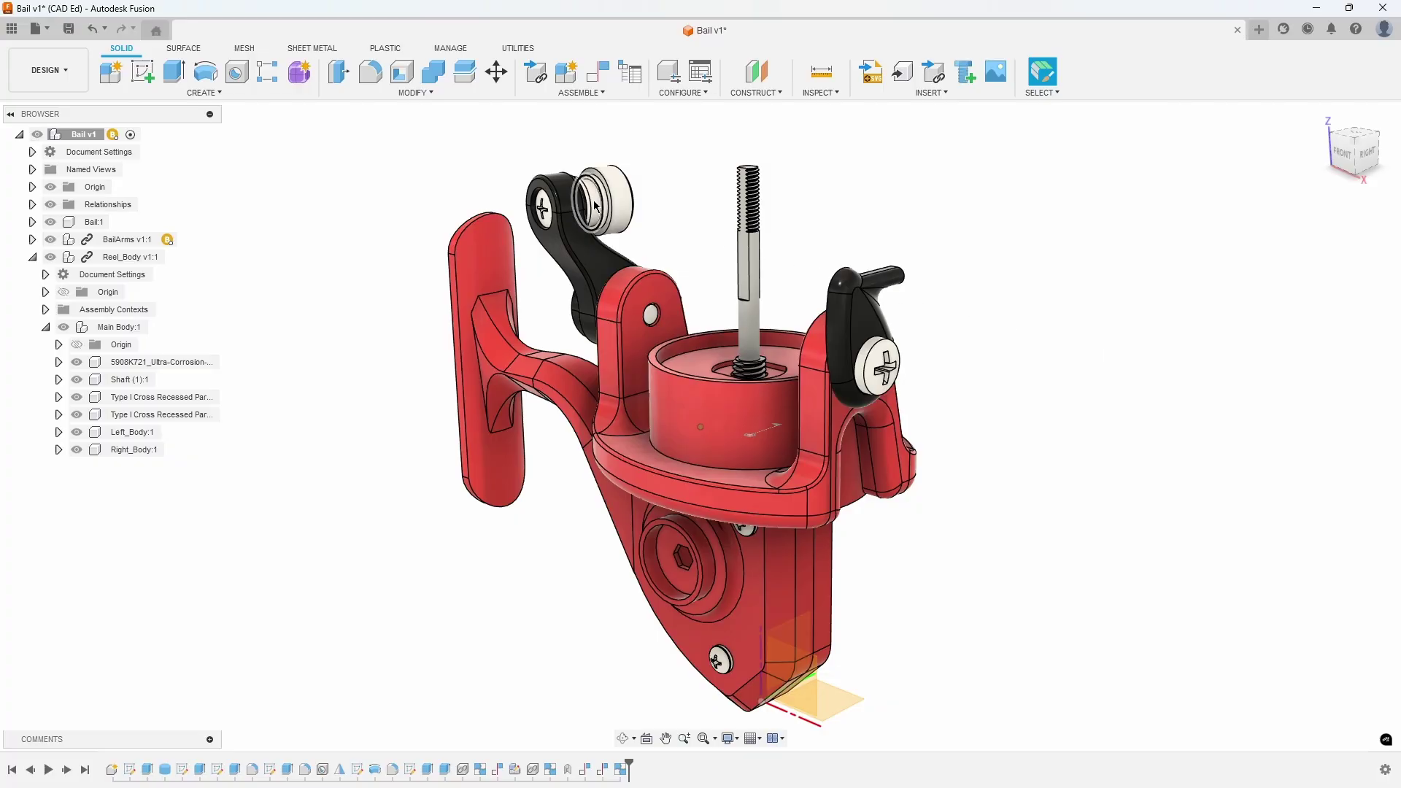
Save the assembly as a new design named Fishing Reel in Getting Started Series, continuing despite the unsaved Edit in Place changes.
{"action": "left_click", "coordinate": [50, 31]}
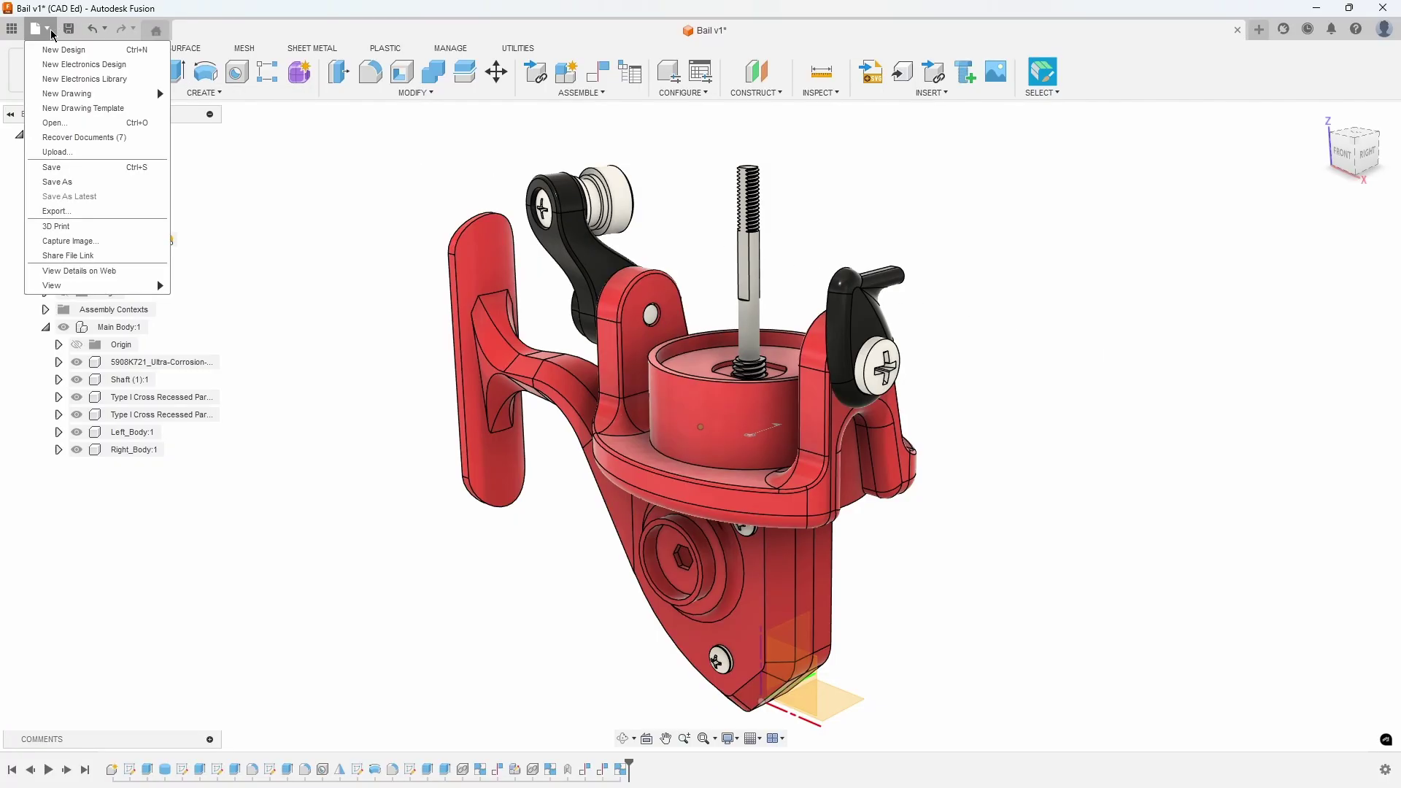
{"action": "left_click", "coordinate": [85, 184]}
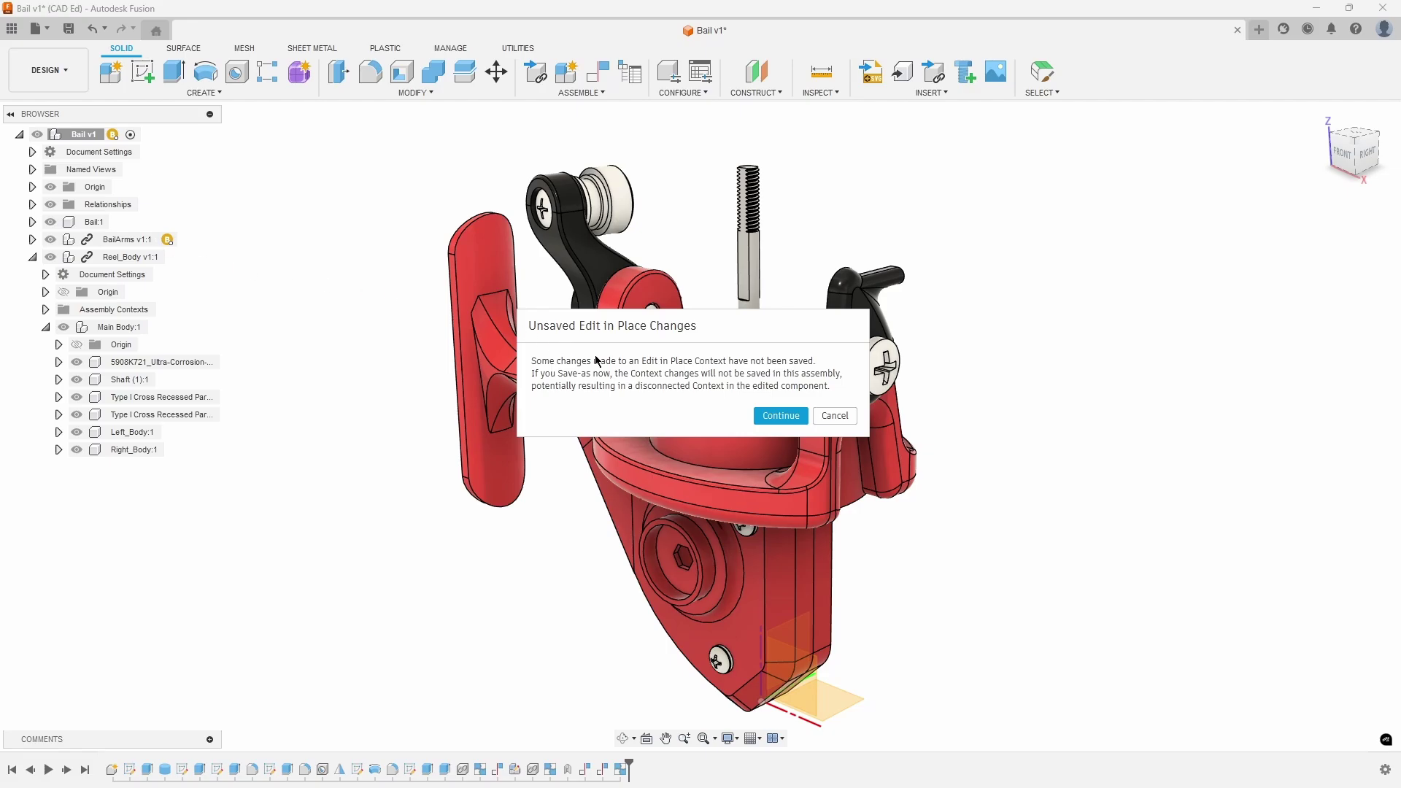
{"action": "left_click", "coordinate": [781, 418]}
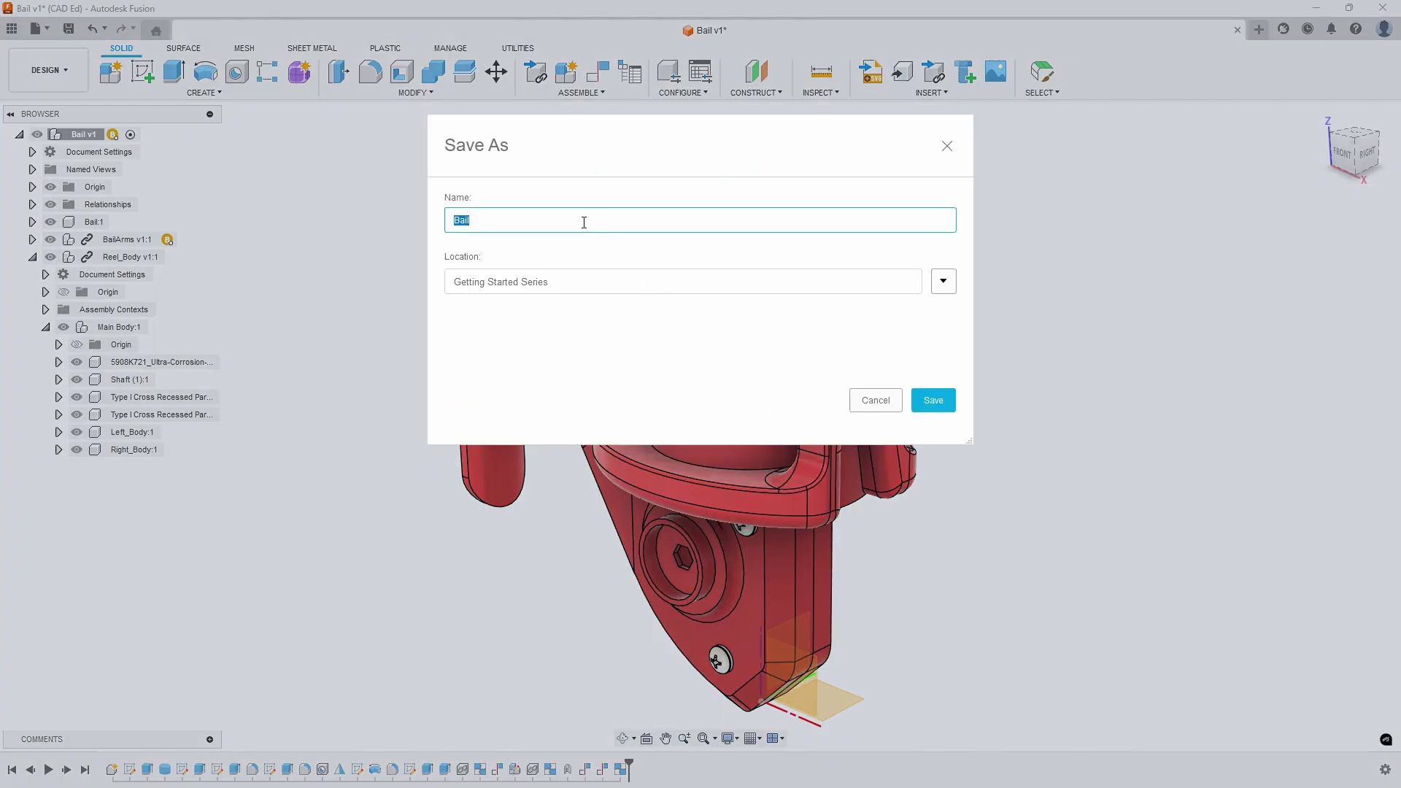
{"action": "type", "text": "Fishing Ree"}
{"action": "left_click", "coordinate": [946, 402]}
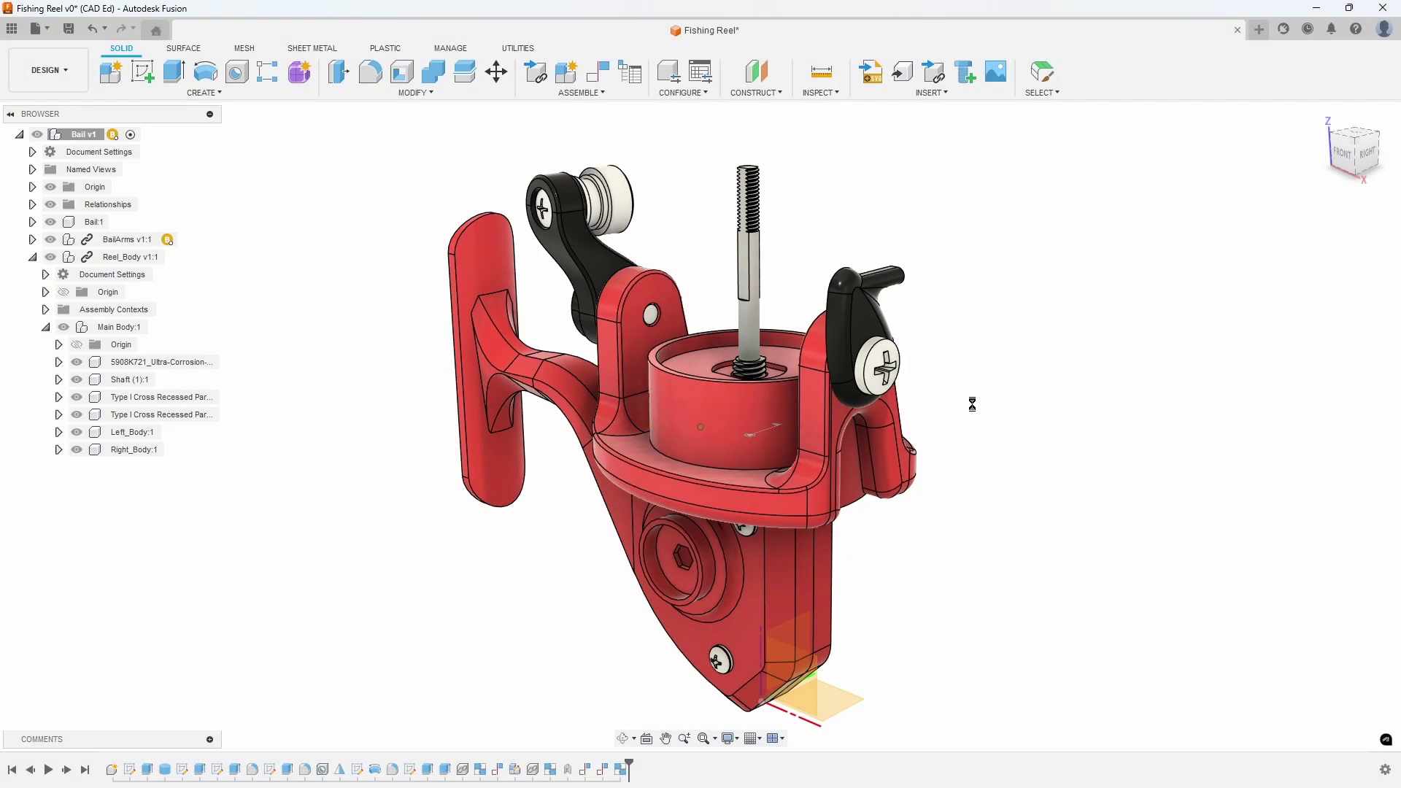